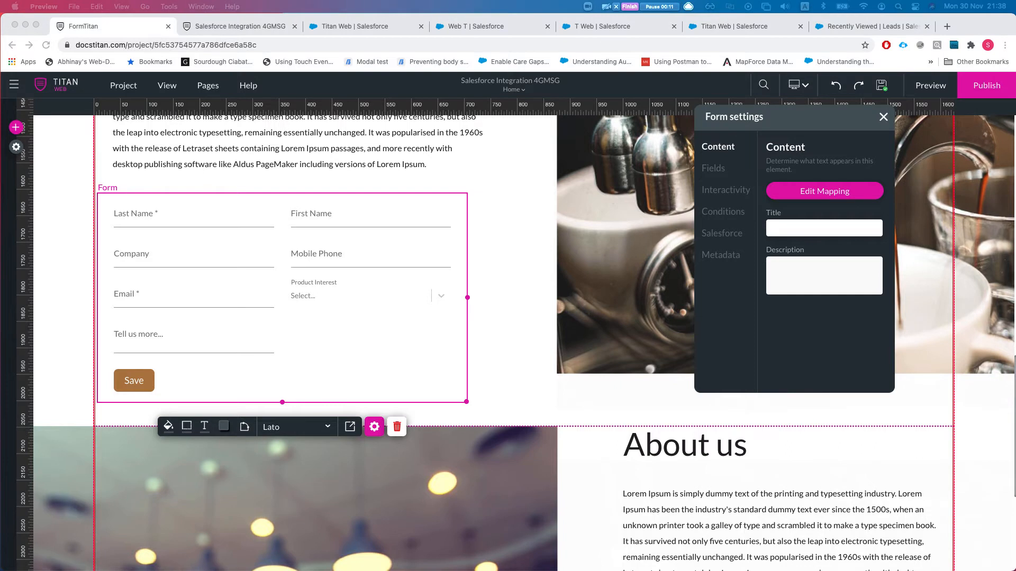
- Open the contact form's Salesforce field mapping from the Form settings panel
{"action": "scroll", "coordinate": [296, 165], "scroll_direction": "up", "scroll_amount": 10}
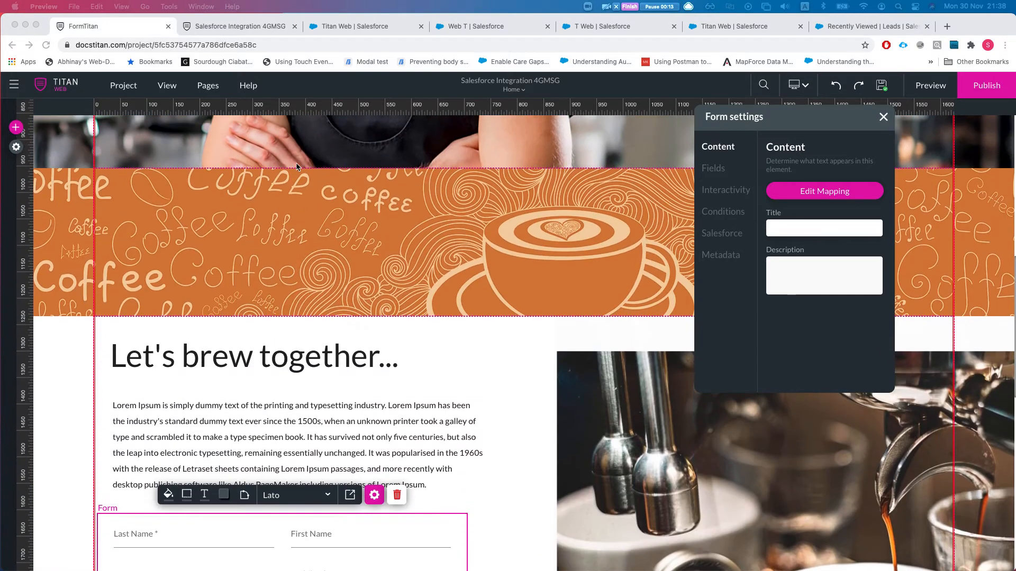
{"action": "scroll", "coordinate": [125, 173], "scroll_direction": "up", "scroll_amount": 4}
{"action": "scroll", "coordinate": [110, 172], "scroll_direction": "down", "scroll_amount": 11}
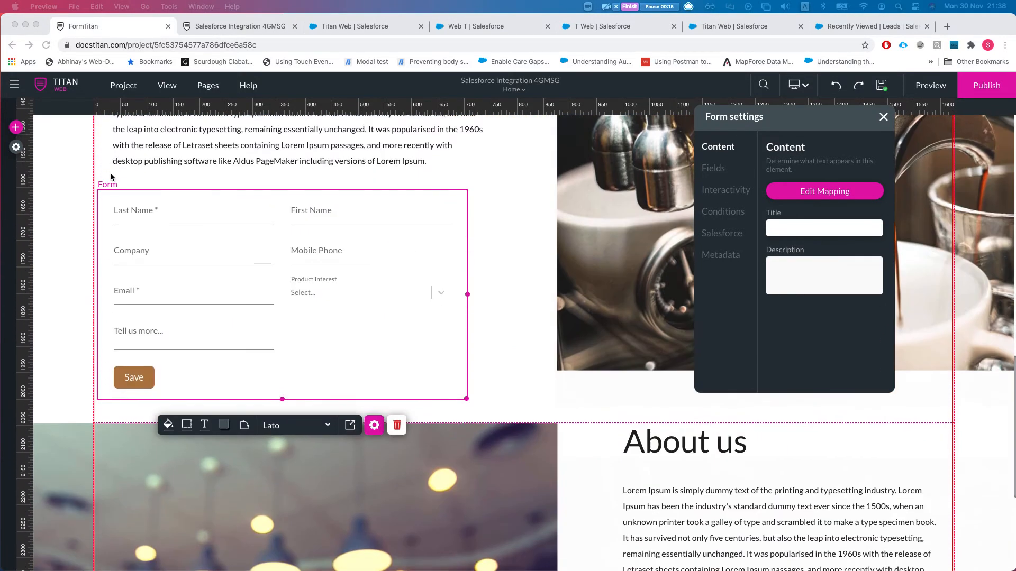
{"action": "left_click", "coordinate": [262, 260]}
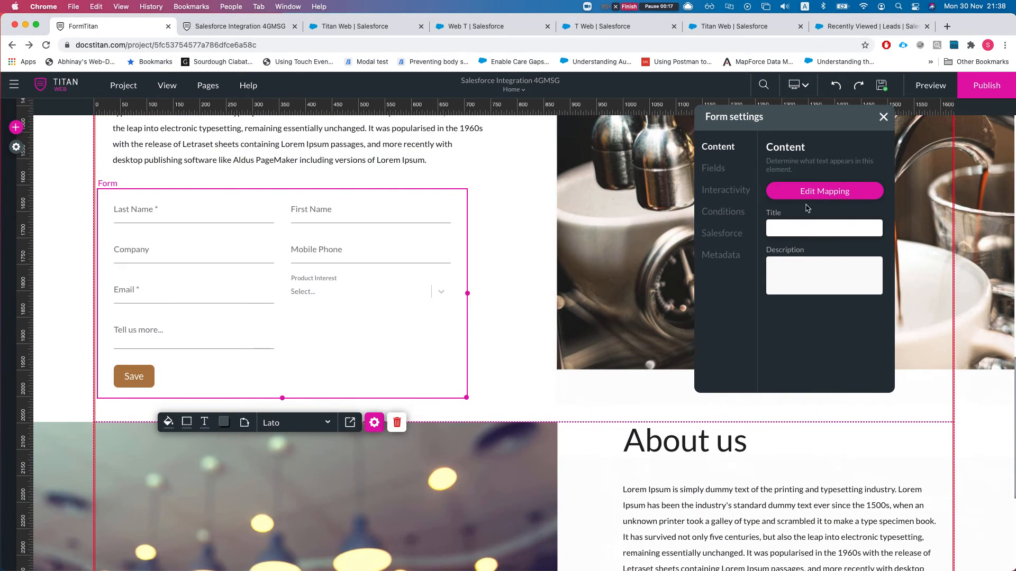
{"action": "left_click", "coordinate": [827, 193]}
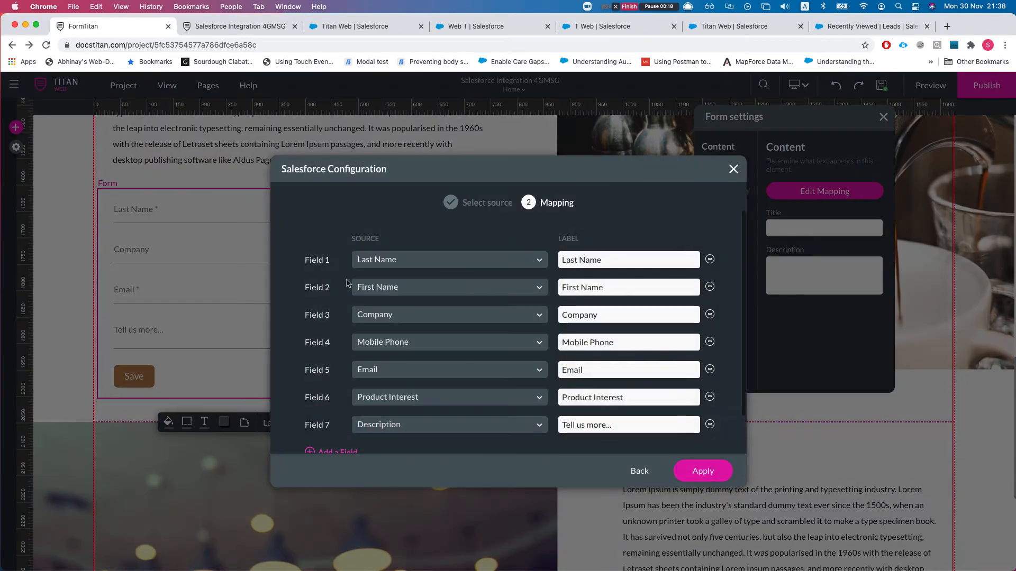
- Close the field mapping and show the project's Salesforce push integrations
{"action": "left_click", "coordinate": [732, 169]}
{"action": "left_click", "coordinate": [16, 147]}
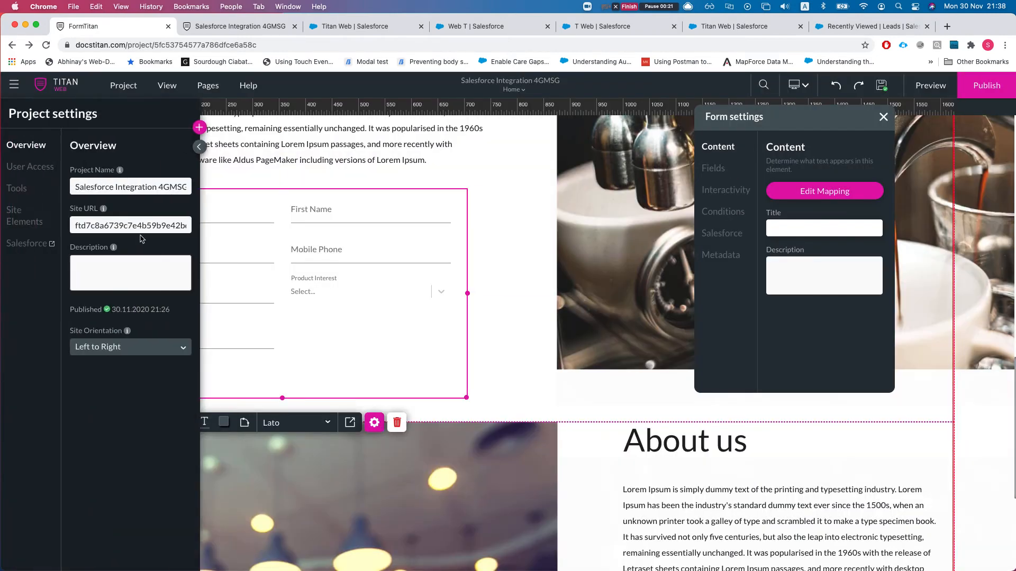
{"action": "left_click", "coordinate": [26, 243]}
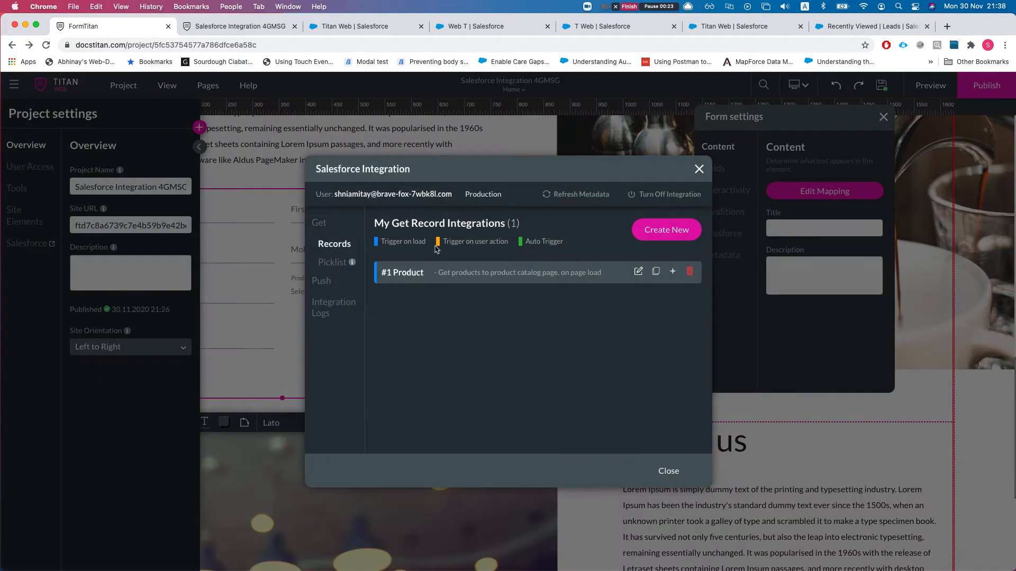
{"action": "left_click", "coordinate": [321, 281]}
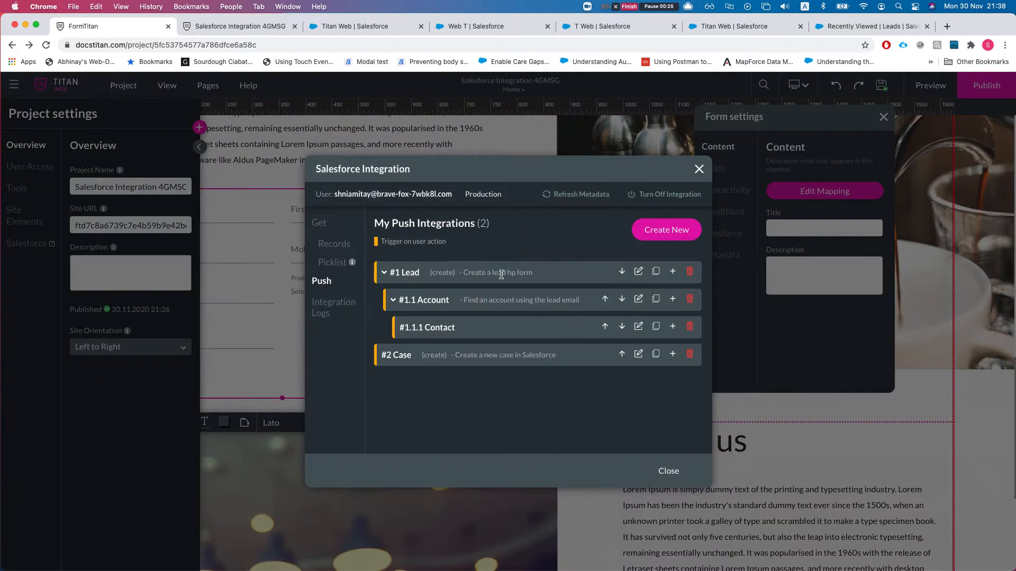
- Delete the Account and Contact push integrations, restore Case, and open #1 Lead's settings
{"action": "left_click", "coordinate": [689, 299]}
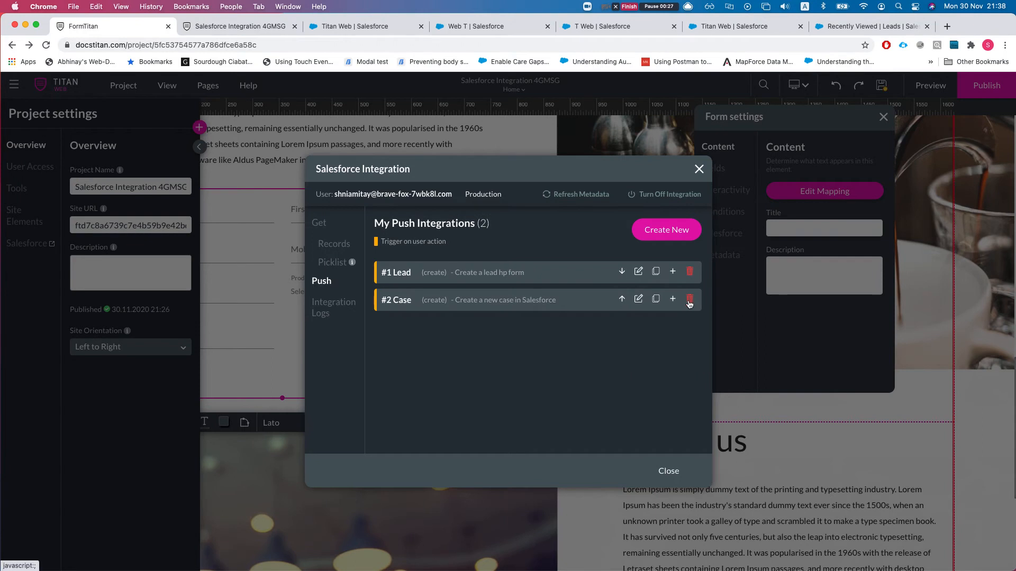
{"action": "left_click", "coordinate": [689, 300]}
{"action": "key", "text": "super+z"}
{"action": "left_click", "coordinate": [639, 273]}
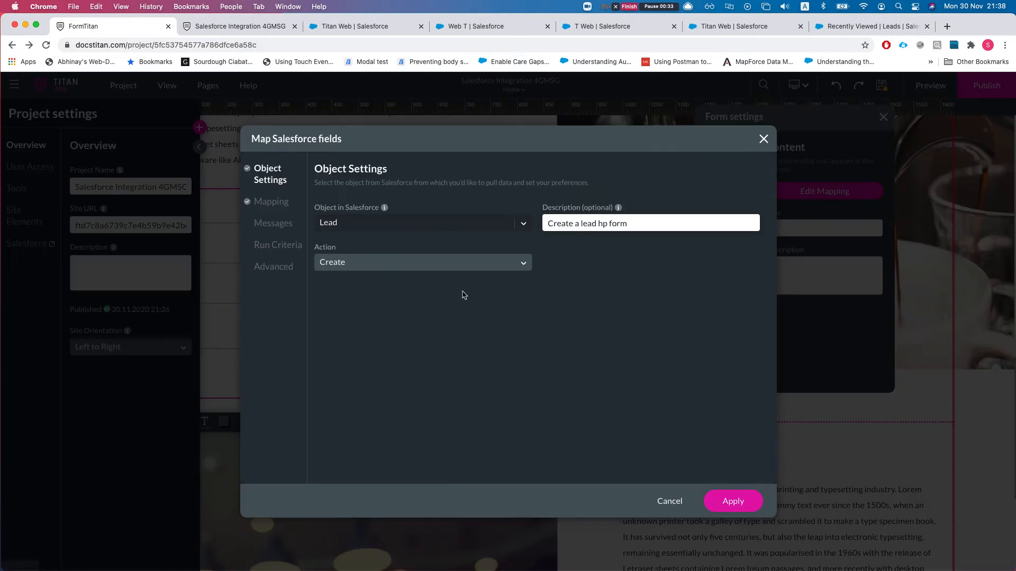
{"action": "left_click", "coordinate": [396, 269]}
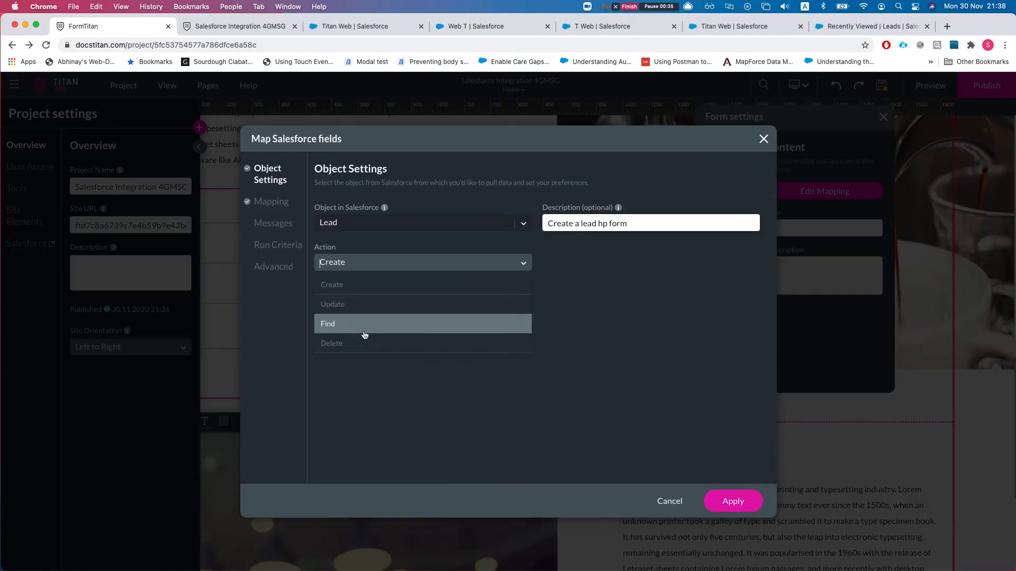
{"action": "left_click", "coordinate": [340, 348]}
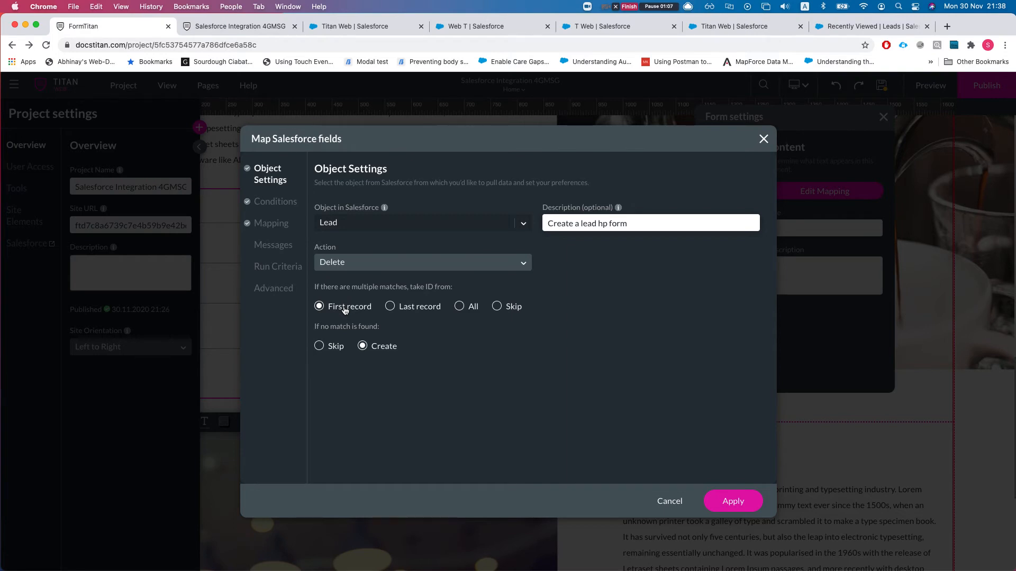
{"action": "left_click", "coordinate": [319, 347]}
{"action": "left_click_drag", "start_coordinate": [314, 328], "coordinate": [391, 334]}
{"action": "left_click", "coordinate": [388, 334]}
{"action": "left_click", "coordinate": [362, 347]}
{"action": "left_click", "coordinate": [333, 347]}
{"action": "left_click", "coordinate": [361, 266]}
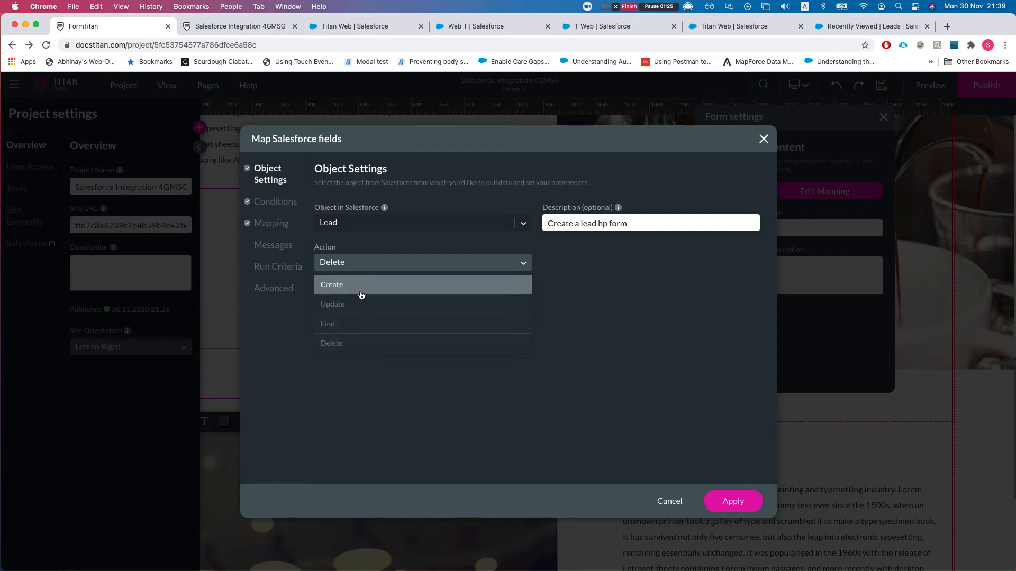
{"action": "left_click", "coordinate": [361, 290]}
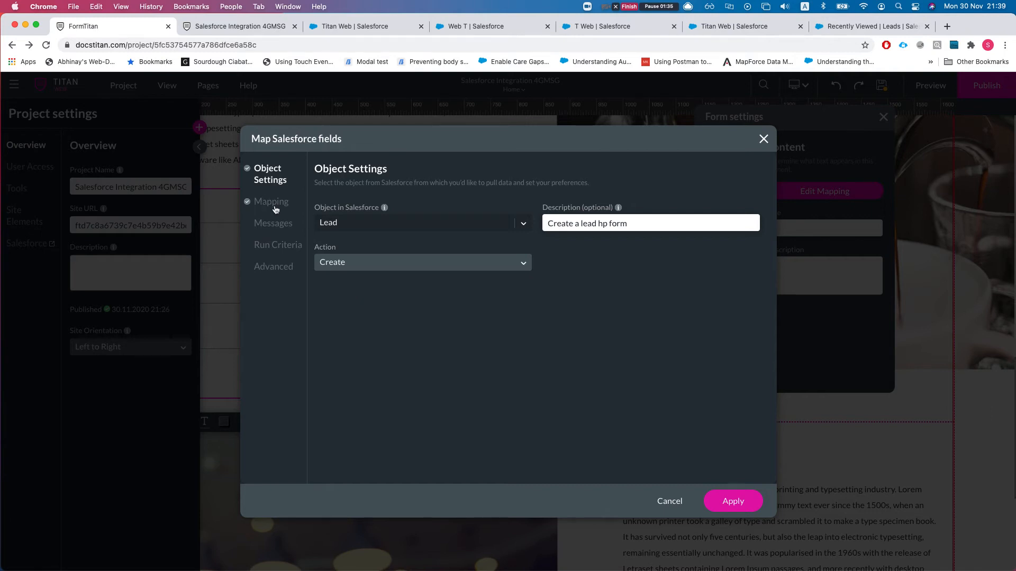
- Save #1 Lead unchanged and add a nested child integration on the Lead object
{"action": "left_click", "coordinate": [735, 499]}
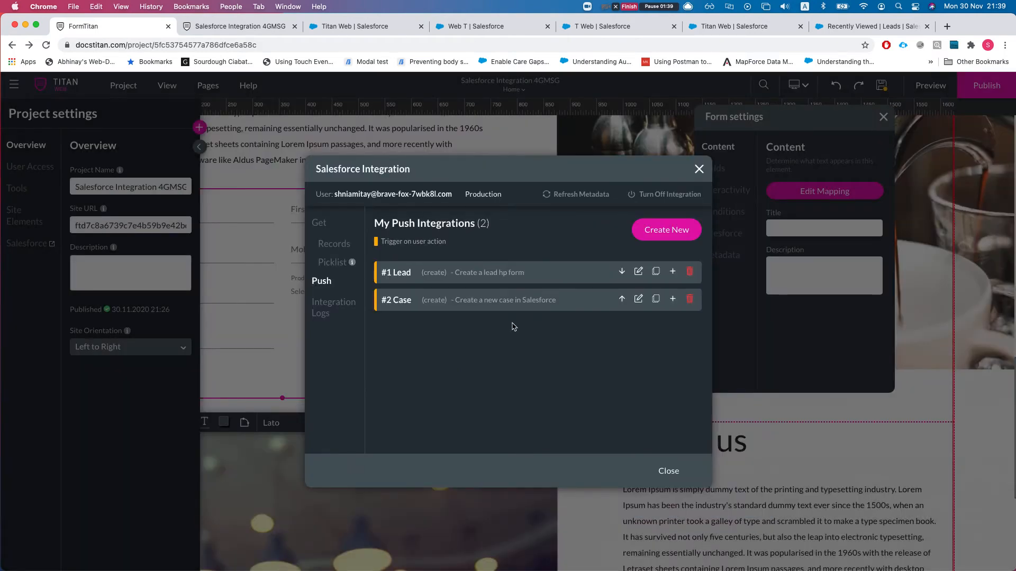
{"action": "left_click", "coordinate": [673, 273]}
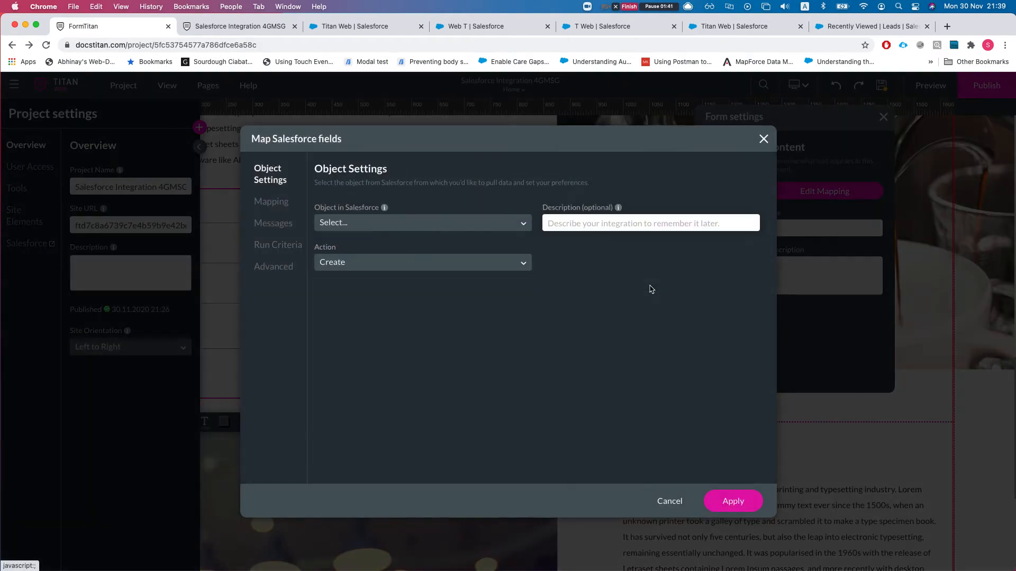
{"action": "left_click", "coordinate": [405, 227]}
{"action": "type", "text": "lead"}
{"action": "key", "text": "Return"}
- Describe it 'Delete duplicate leads', set the action to Delete, and apply to All matches
{"action": "left_click", "coordinate": [554, 229]}
{"action": "type", "text": "d"}
{"action": "key", "text": "BackSpace"}
{"action": "type", "text": "DE"}
{"action": "key", "text": "BackSpace"}
{"action": "key", "text": "BackSpace"}
{"action": "type", "text": "Delete"}
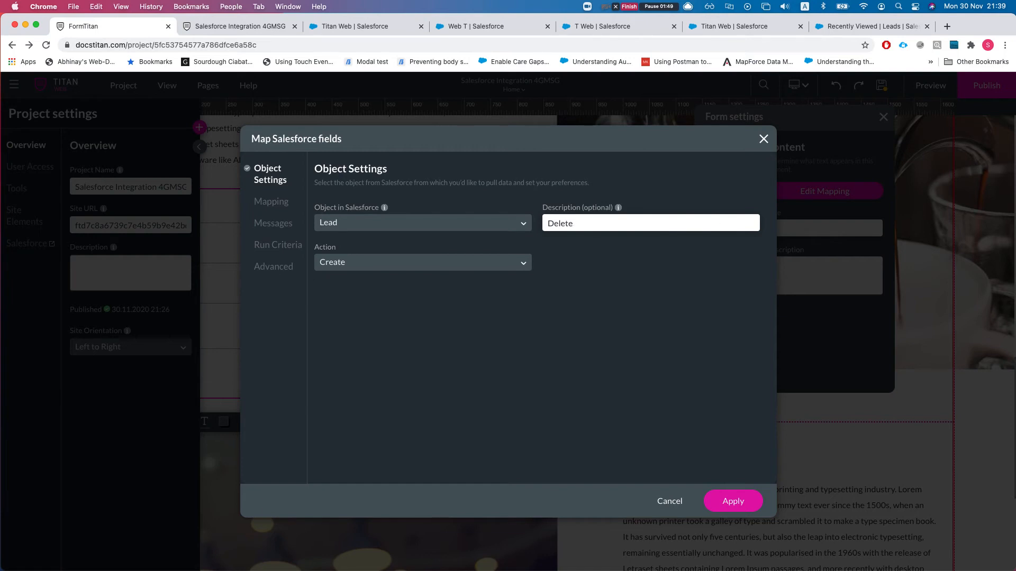
{"action": "type", "text": " duplicate leads"}
{"action": "left_click", "coordinate": [338, 265]}
{"action": "left_click", "coordinate": [340, 345]}
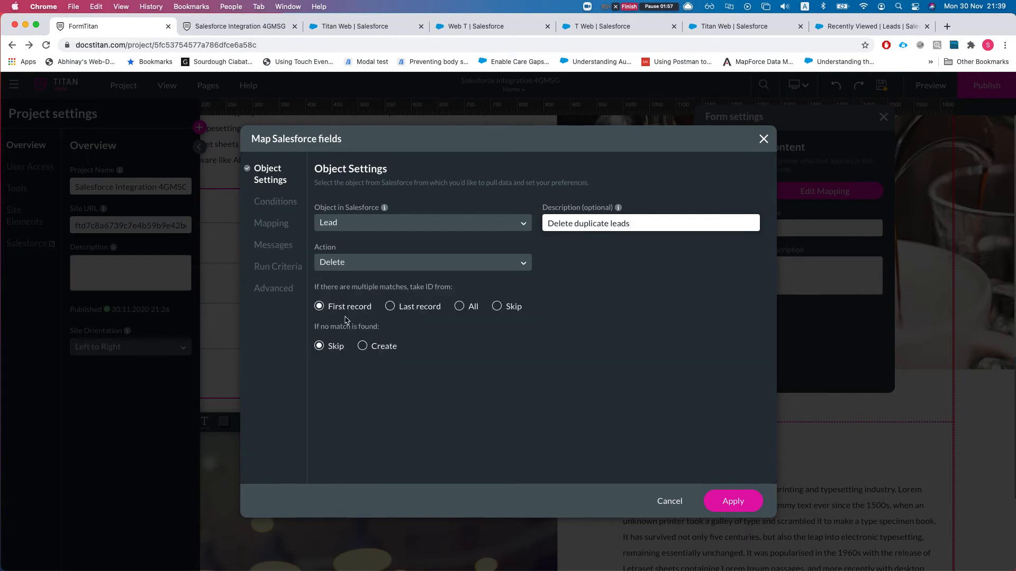
{"action": "left_click", "coordinate": [460, 308]}
- Add a delete condition: Email equals #1 Lead's Email
{"action": "left_click", "coordinate": [276, 204]}
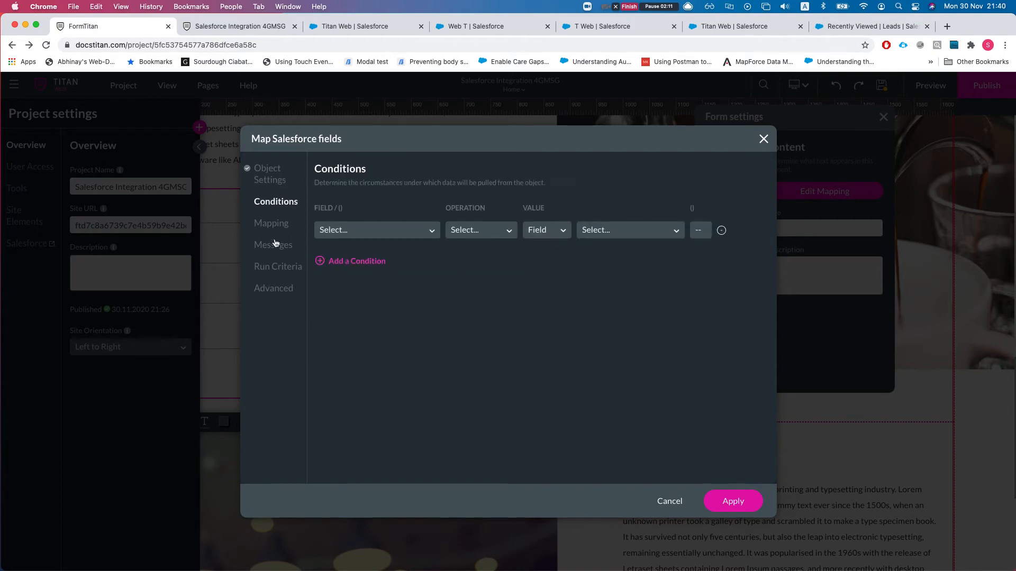
{"action": "left_click", "coordinate": [341, 231]}
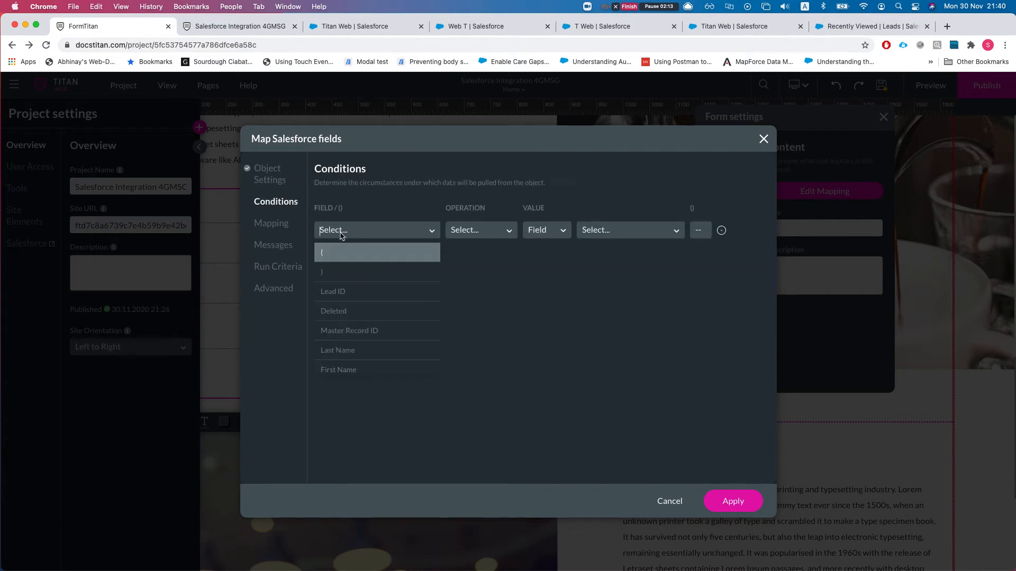
{"action": "type", "text": "em"}
{"action": "key", "text": "Return"}
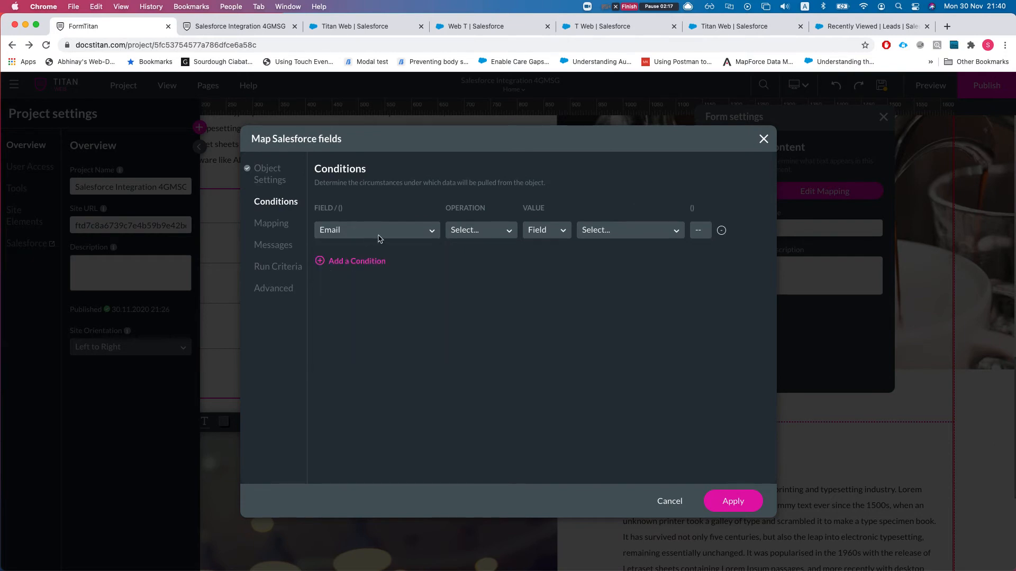
{"action": "left_click", "coordinate": [474, 231]}
{"action": "left_click", "coordinate": [472, 271]}
{"action": "left_click", "coordinate": [545, 238]}
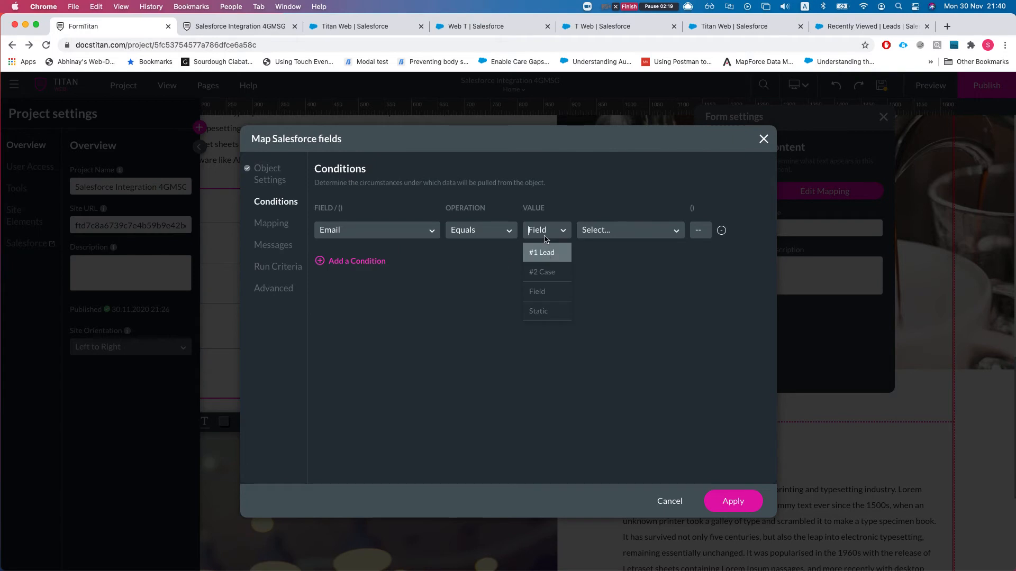
{"action": "left_click", "coordinate": [542, 253]}
{"action": "left_click", "coordinate": [612, 236]}
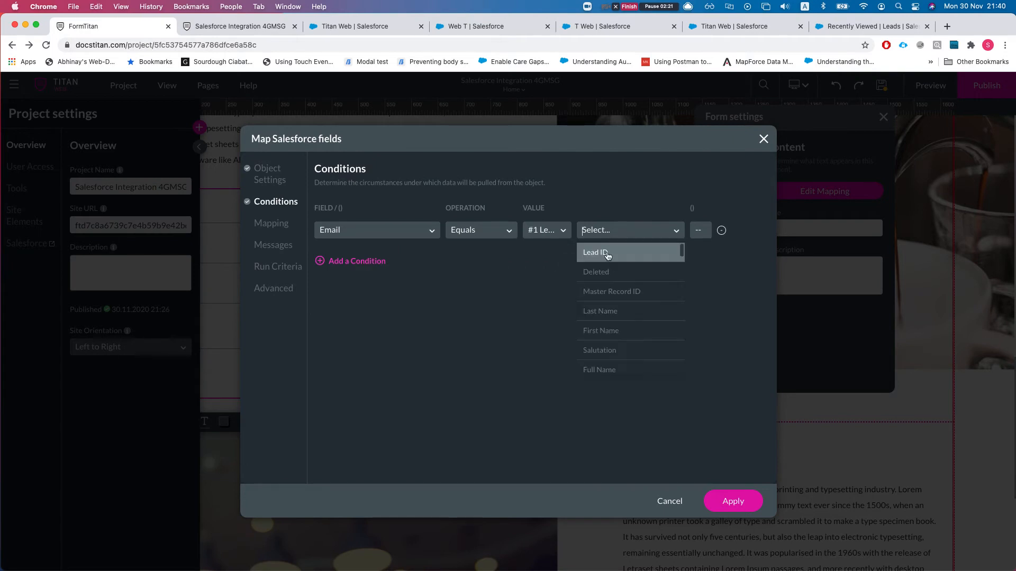
{"action": "type", "text": "email"}
{"action": "key", "text": "Return"}
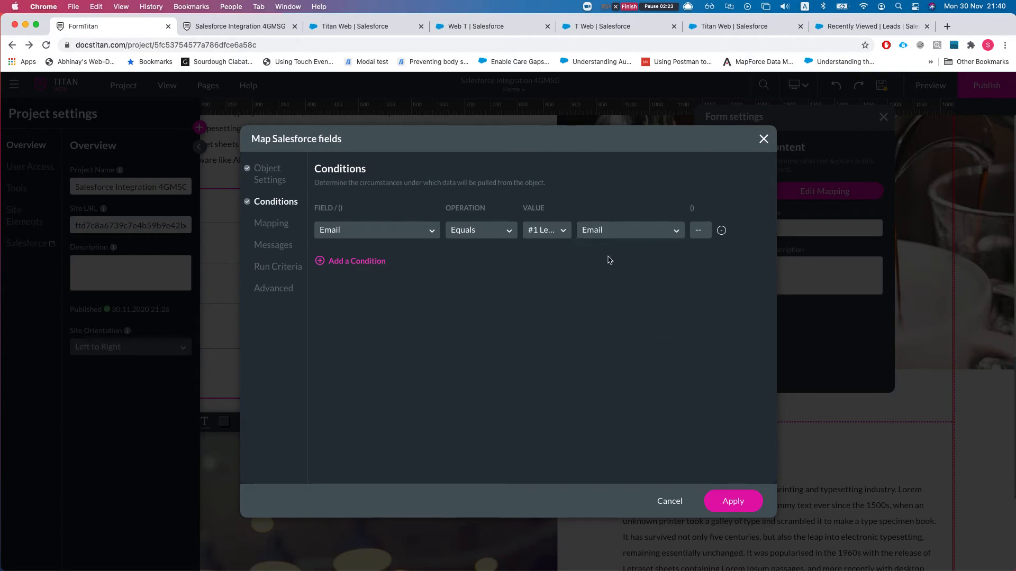
- Add a second condition: Lead ID not equal to #1 Lead's Lead ID
{"action": "left_click", "coordinate": [375, 262]}
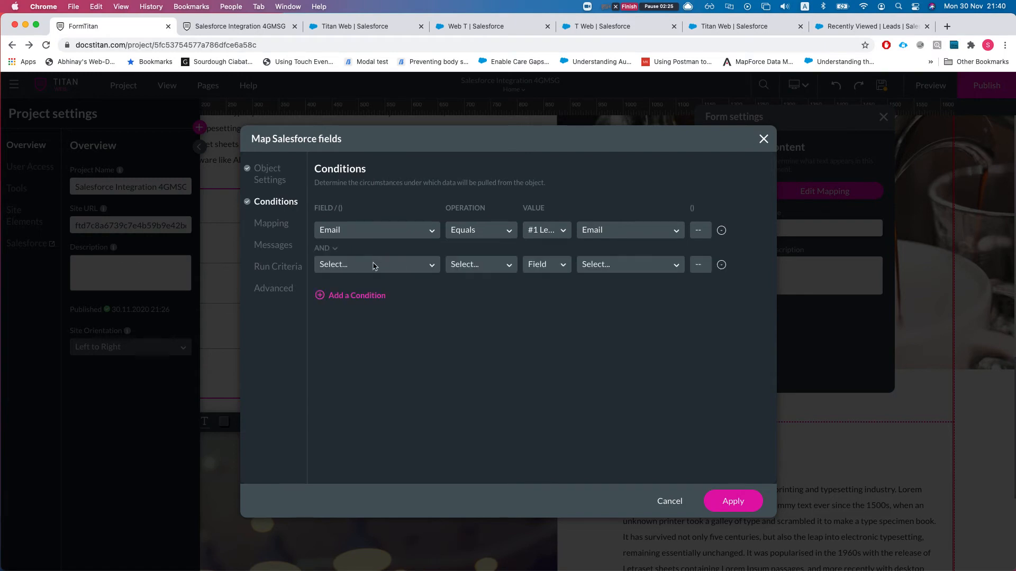
{"action": "left_click", "coordinate": [376, 265]}
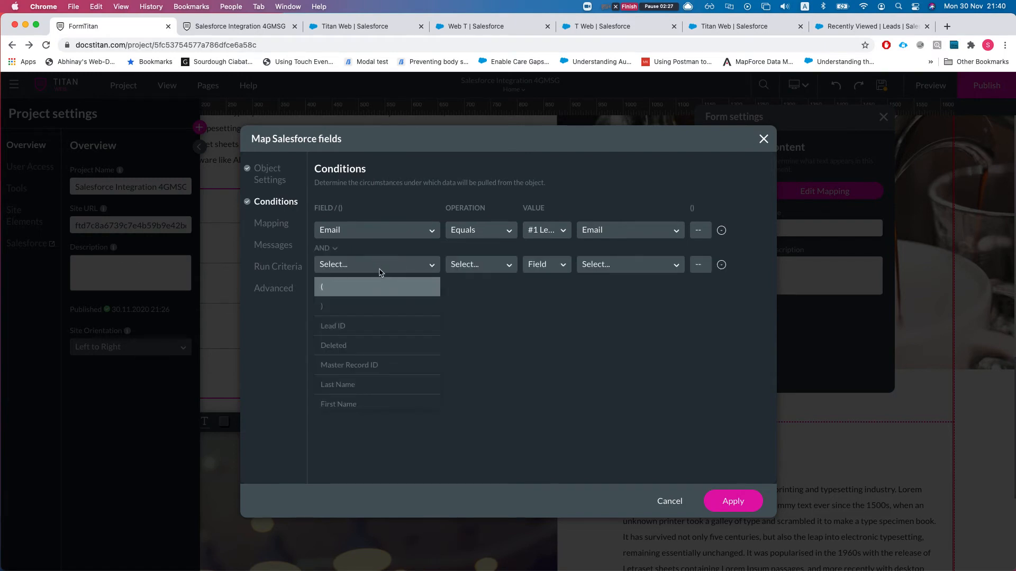
{"action": "type", "text": "lead"}
{"action": "key", "text": "Return"}
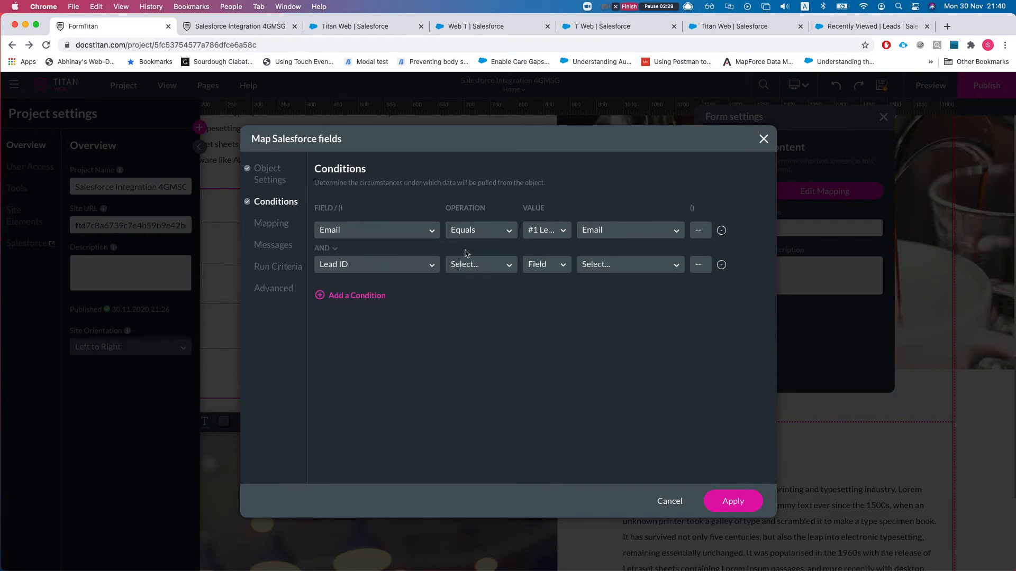
{"action": "left_click", "coordinate": [468, 268]}
{"action": "left_click", "coordinate": [471, 301]}
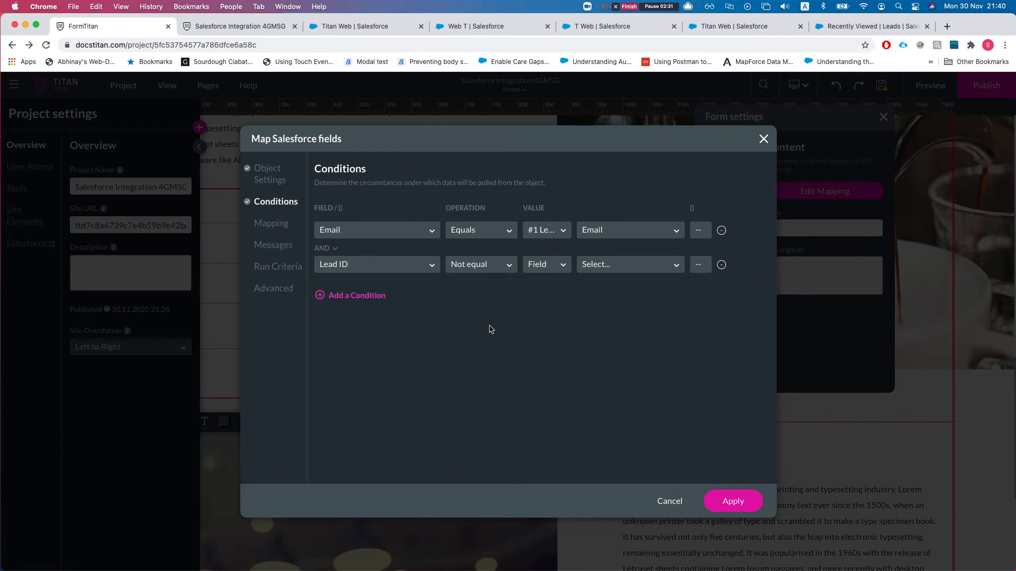
{"action": "left_click", "coordinate": [550, 274]}
{"action": "left_click", "coordinate": [548, 292]}
{"action": "left_click", "coordinate": [598, 267]}
{"action": "left_click", "coordinate": [597, 287]}
{"action": "left_click", "coordinate": [281, 229]}
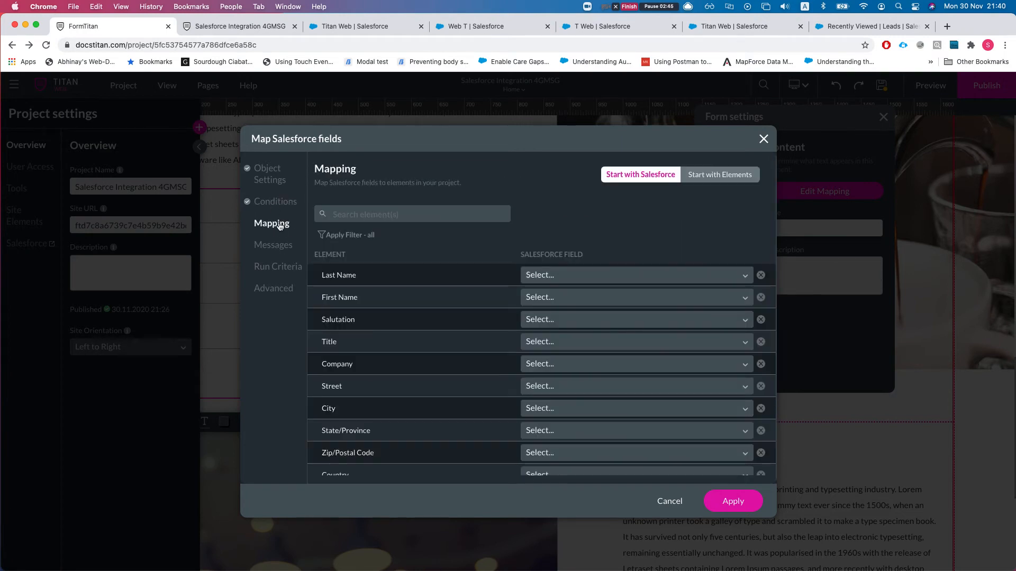
{"action": "left_click", "coordinate": [280, 204]}
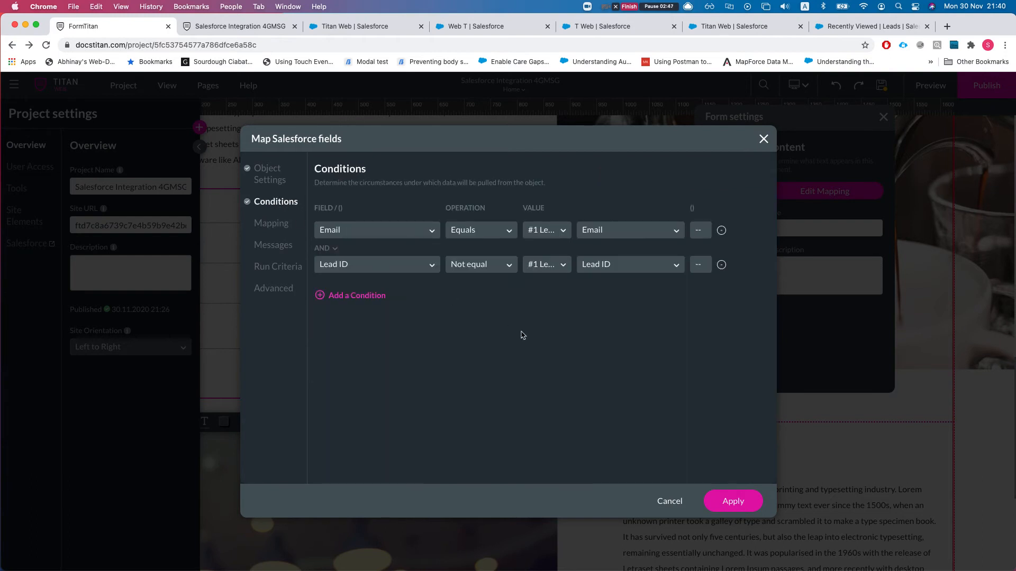
- Save the #1.1 Lead 'Delete duplicate leads' integration under #1 Lead
{"action": "left_click", "coordinate": [725, 497]}
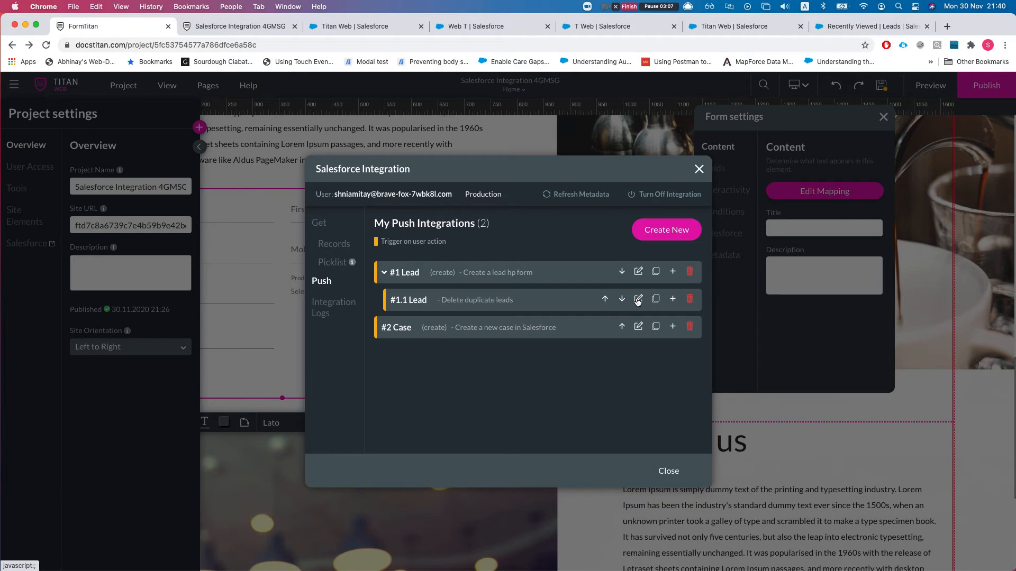
- Republish and launch the site, then switch to the Titan Web Salesforce account tab
{"action": "left_click", "coordinate": [672, 472]}
{"action": "left_click", "coordinate": [973, 94]}
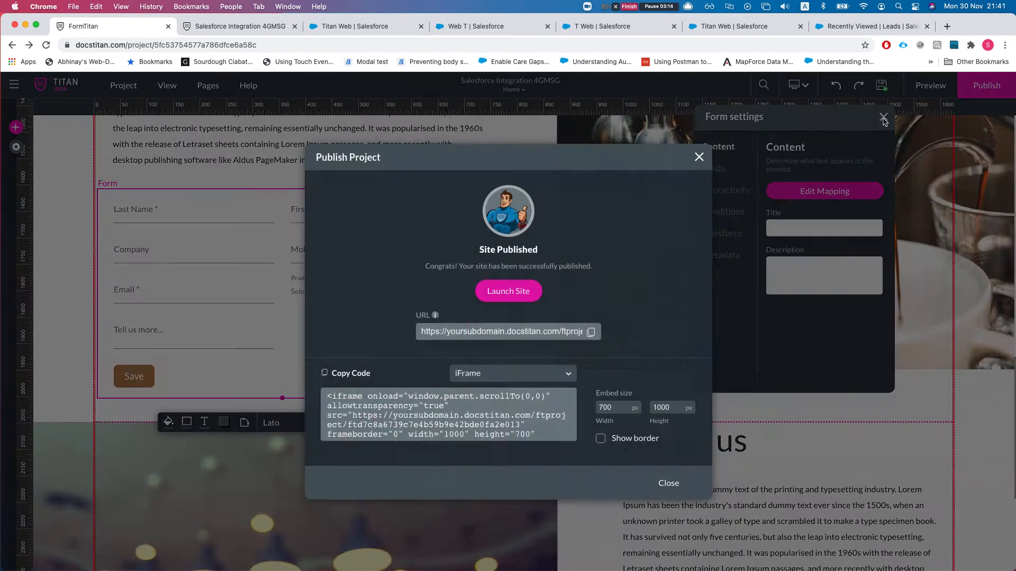
{"action": "left_click", "coordinate": [883, 119]}
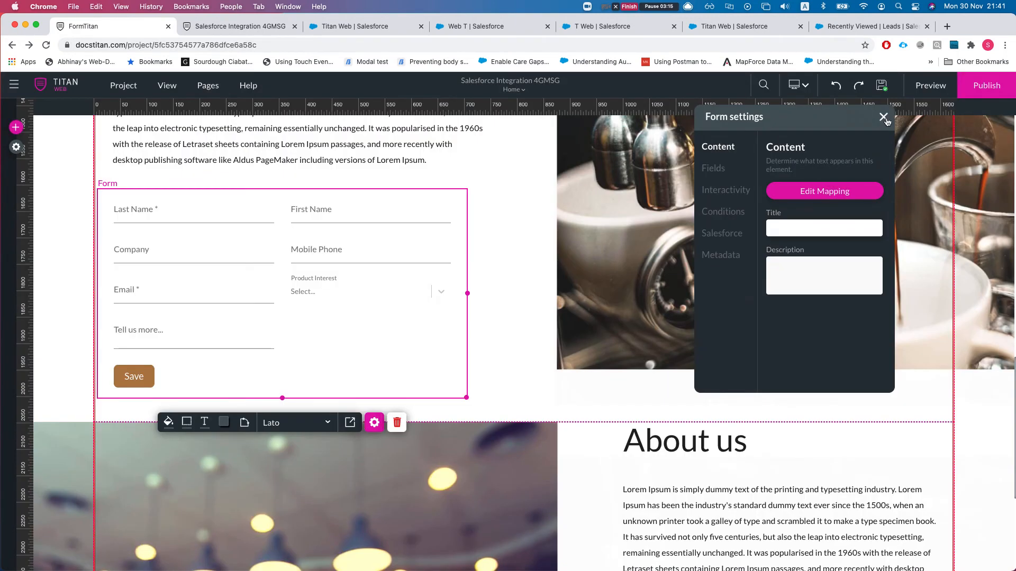
{"action": "left_click", "coordinate": [883, 119]}
{"action": "left_click", "coordinate": [985, 93]}
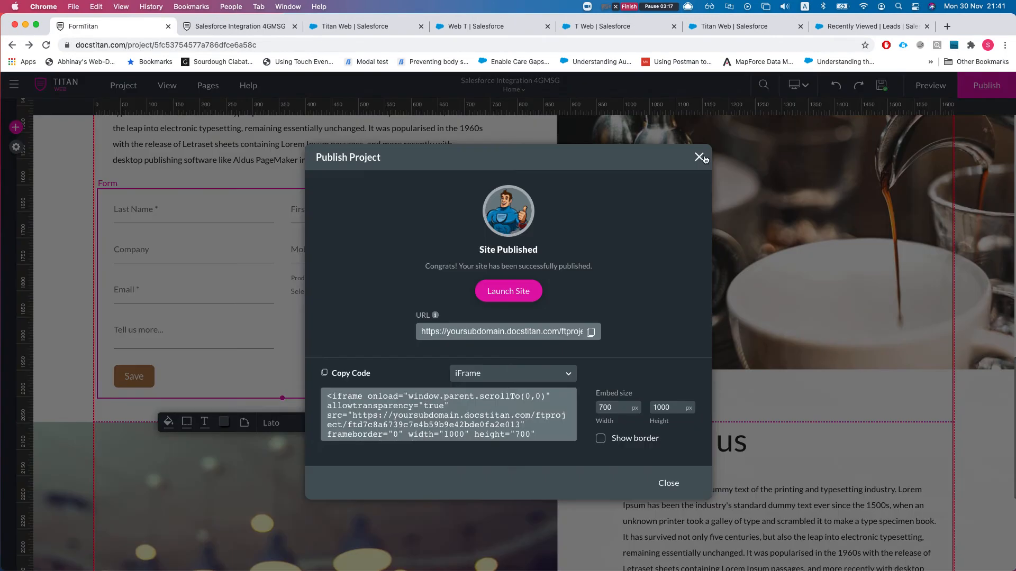
{"action": "left_click", "coordinate": [521, 293]}
{"action": "left_click", "coordinate": [344, 26]}
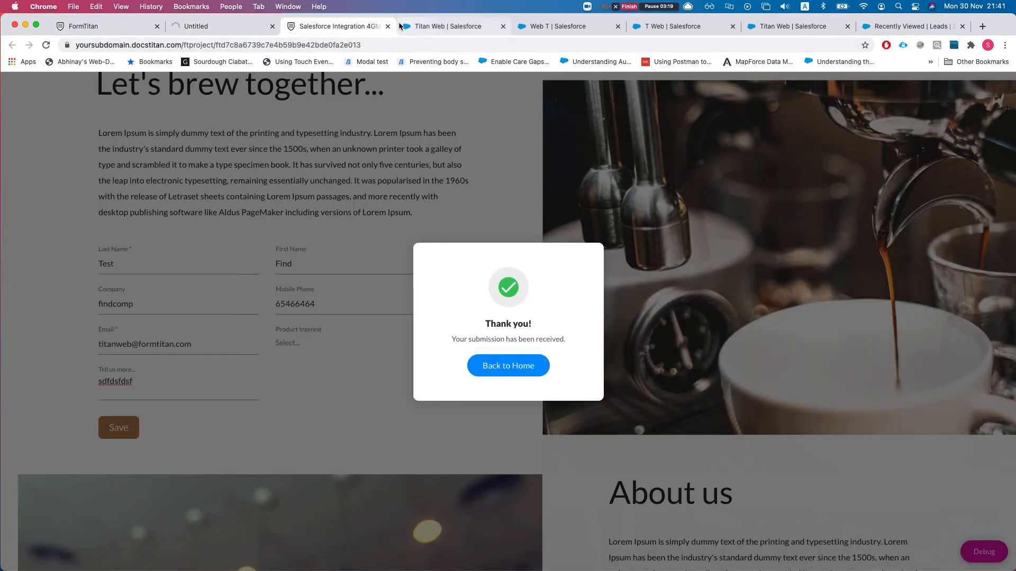
{"action": "left_click", "coordinate": [388, 26]}
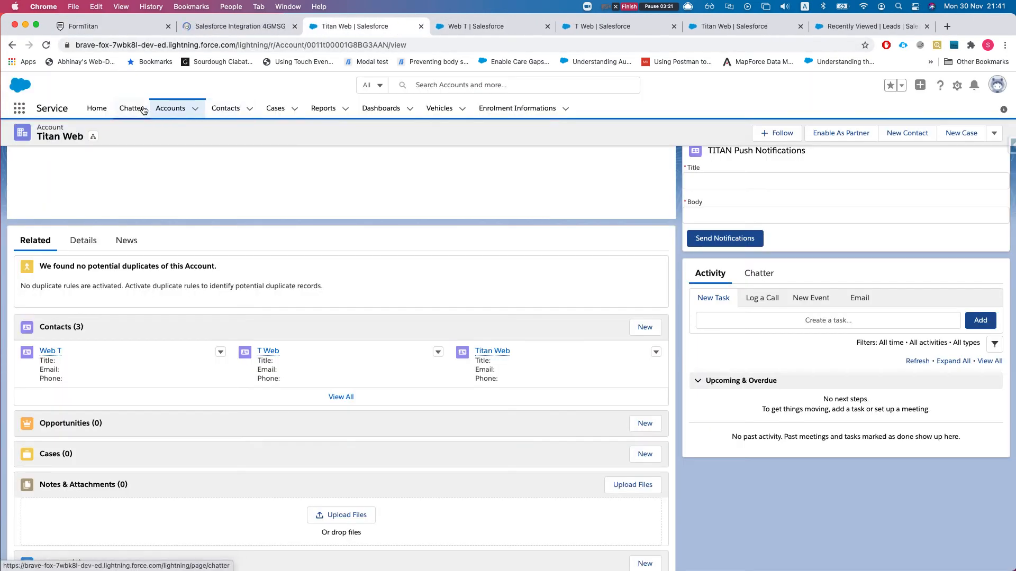
- Search 'lead' to open Salesforce's Leads list and review the 20 recently viewed leads
{"action": "left_click", "coordinate": [34, 117]}
{"action": "type", "text": "lead"}
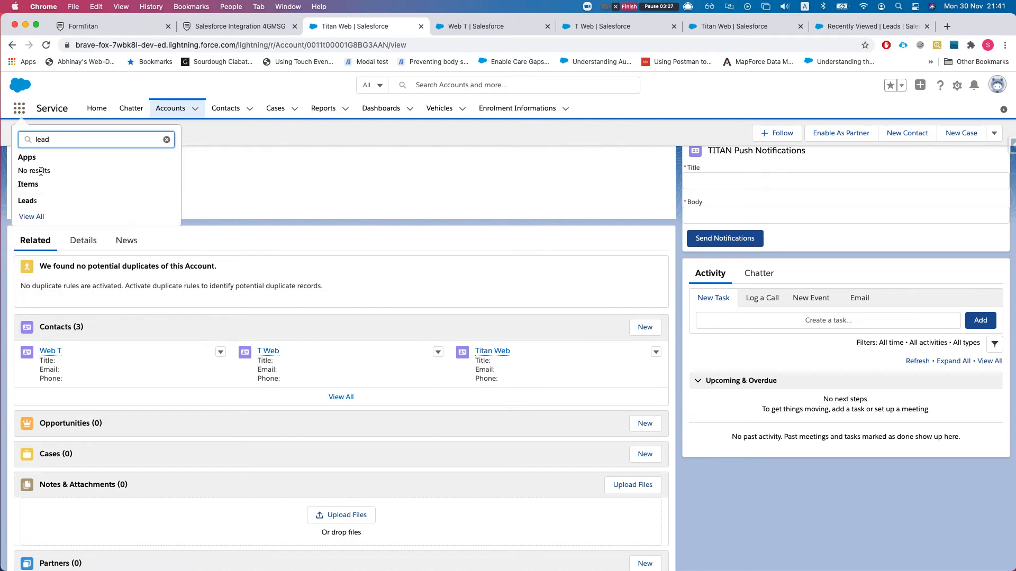
{"action": "left_click", "coordinate": [29, 200]}
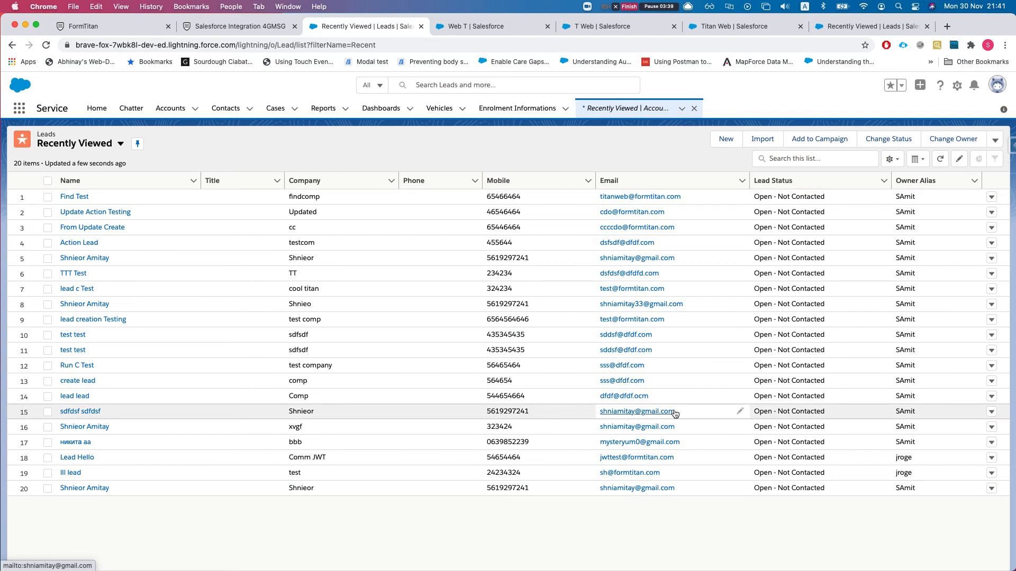
{"action": "left_click", "coordinate": [597, 414]}
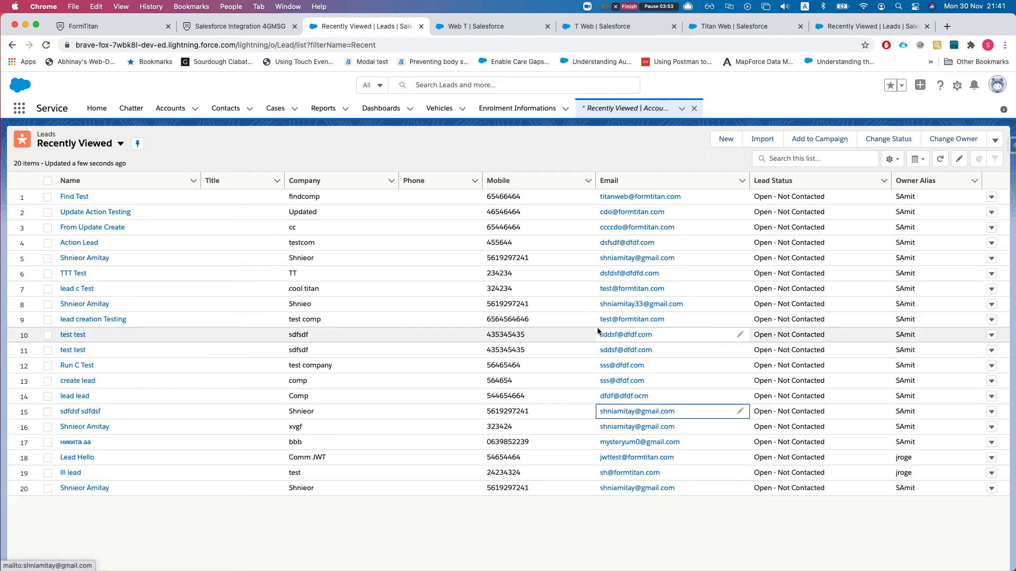
{"action": "left_click", "coordinate": [139, 26]}
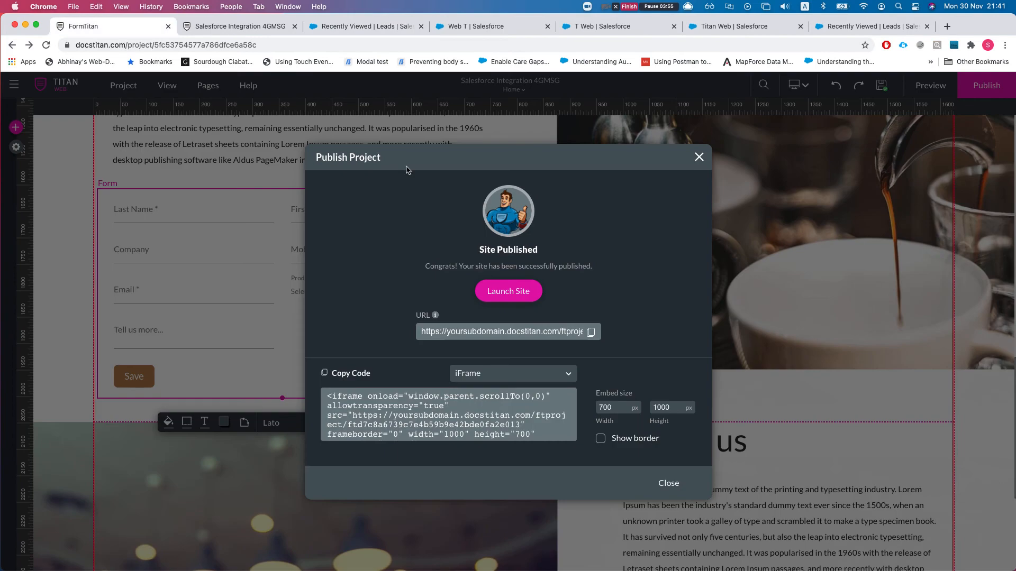
- Close the publish dialog and, on the published site, enter last name 'Test' and first name 'Delete all dups'
{"action": "left_click", "coordinate": [699, 156]}
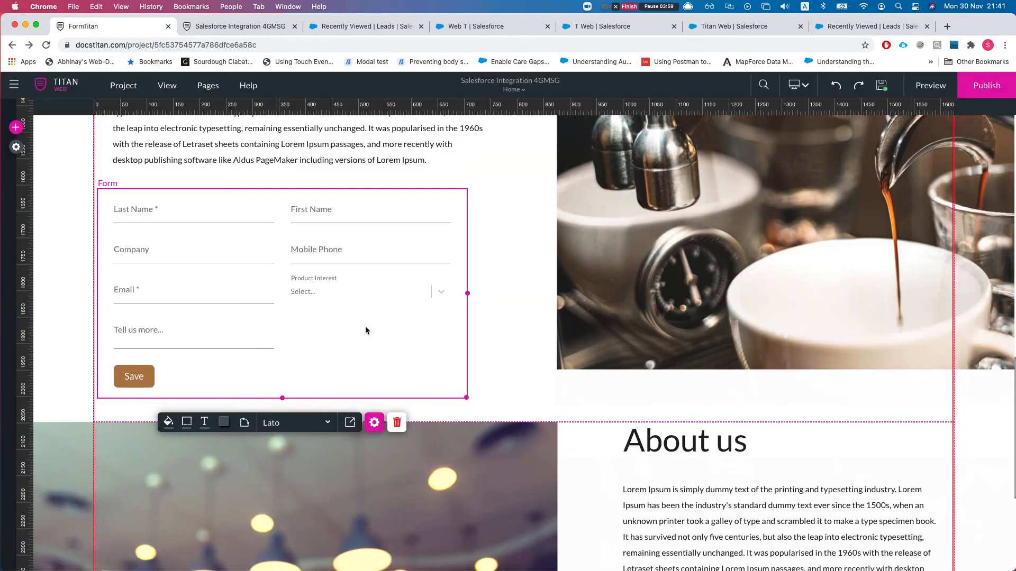
{"action": "left_click", "coordinate": [222, 21]}
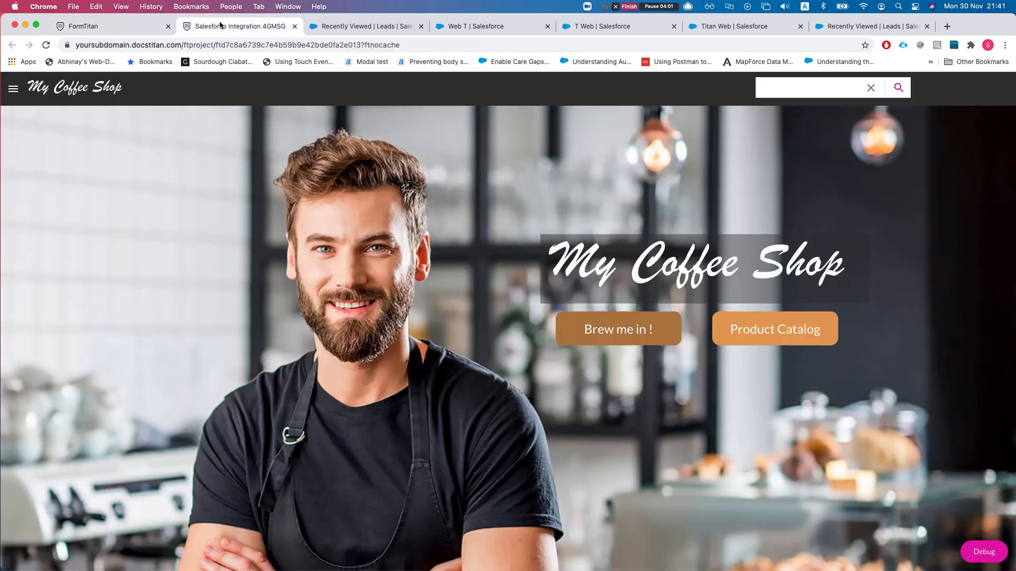
{"action": "scroll", "coordinate": [332, 288], "scroll_direction": "down", "scroll_amount": 15}
{"action": "scroll", "coordinate": [329, 292], "scroll_direction": "up", "scroll_amount": 3}
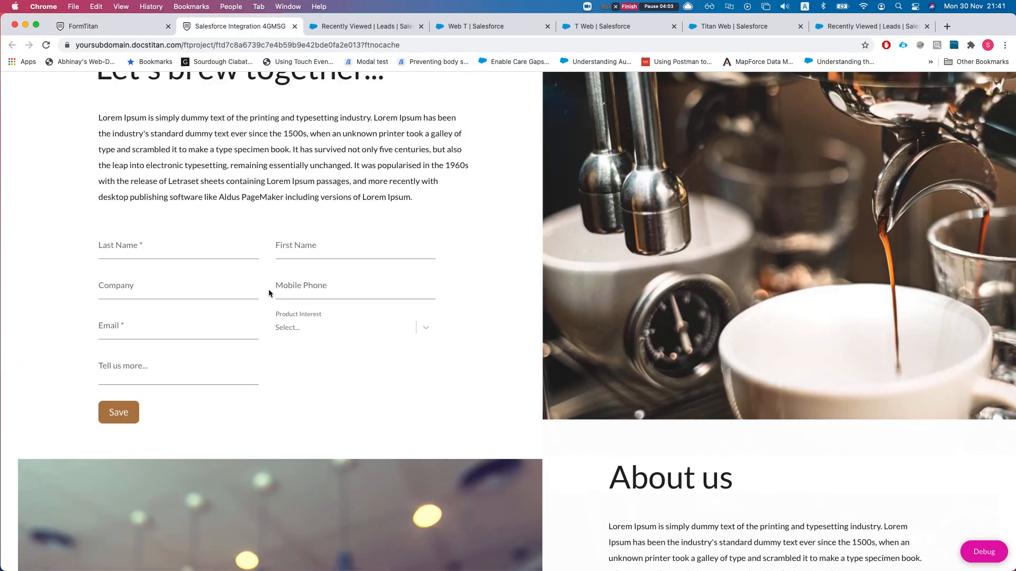
{"action": "left_click", "coordinate": [174, 257]}
{"action": "left_click", "coordinate": [175, 255]}
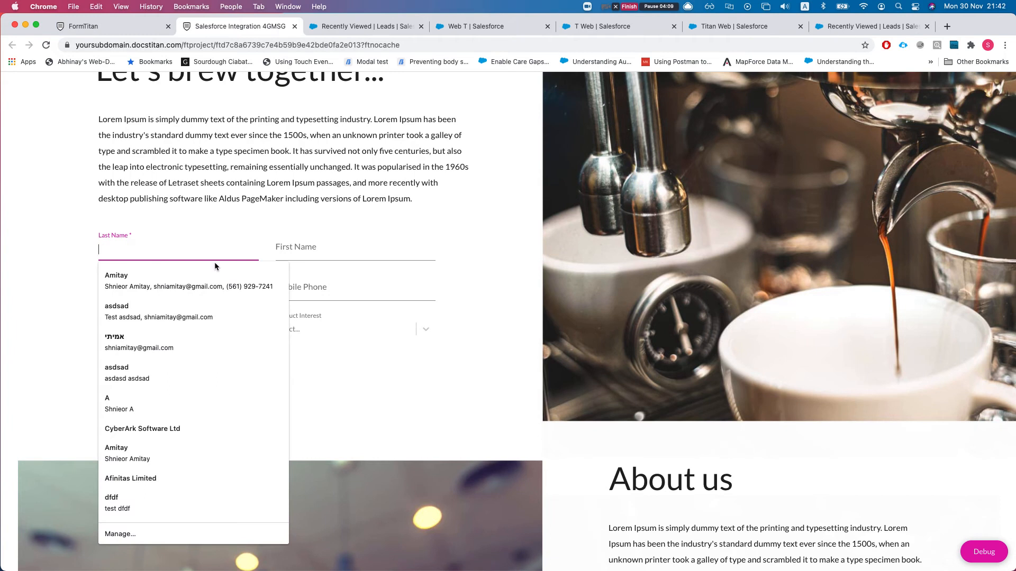
{"action": "type", "text": "RR"}
{"action": "key", "text": "BackSpace"}
{"action": "key", "text": "BackSpace"}
{"action": "type", "text": "RT"}
{"action": "key", "text": "BackSpace"}
{"action": "key", "text": "BackSpace"}
{"action": "type", "text": "Test"}
{"action": "key", "text": "Tab"}
{"action": "type", "text": "D"}
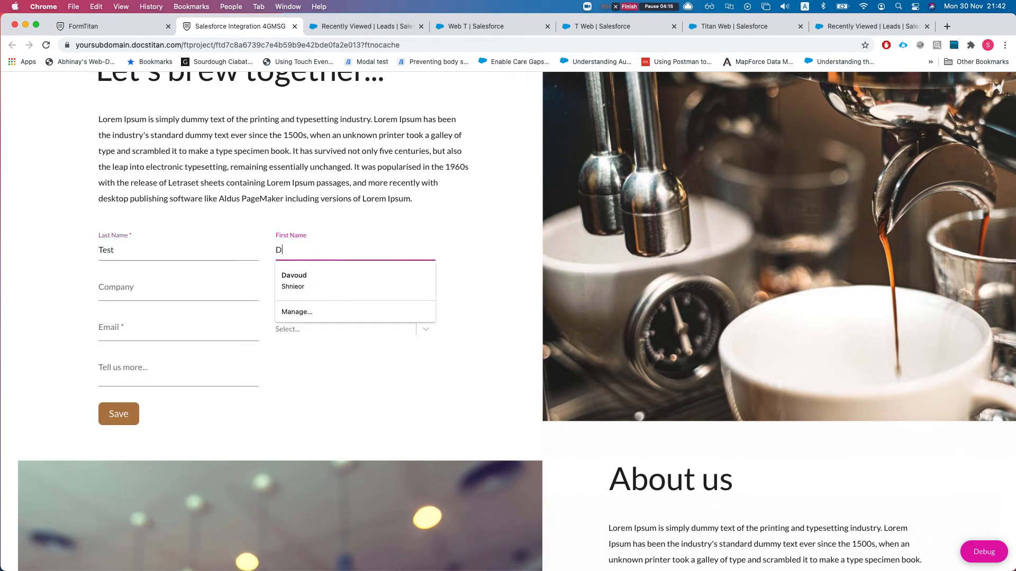
{"action": "type", "text": "elet eal"}
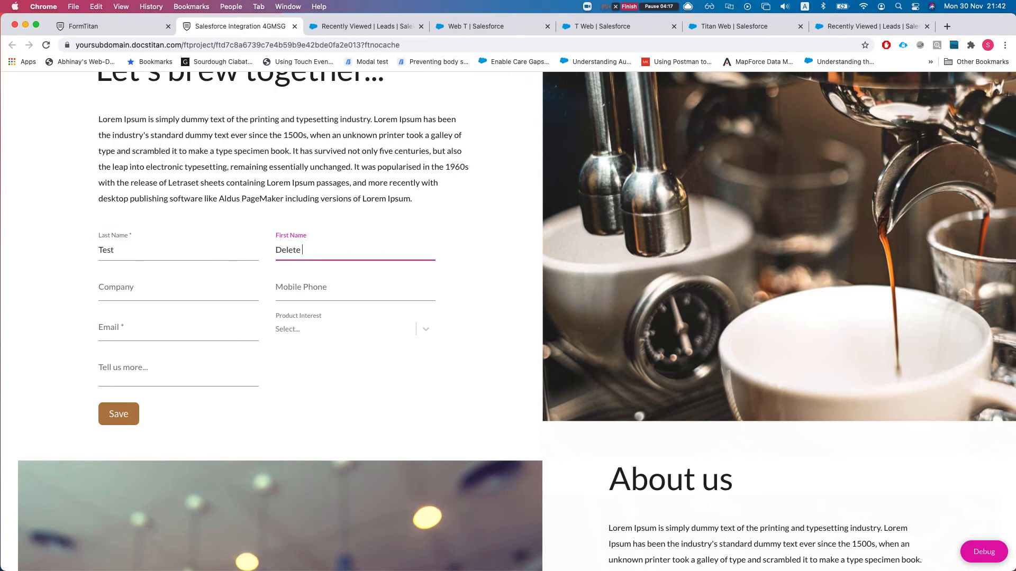
{"action": "key", "text": "Tab"}
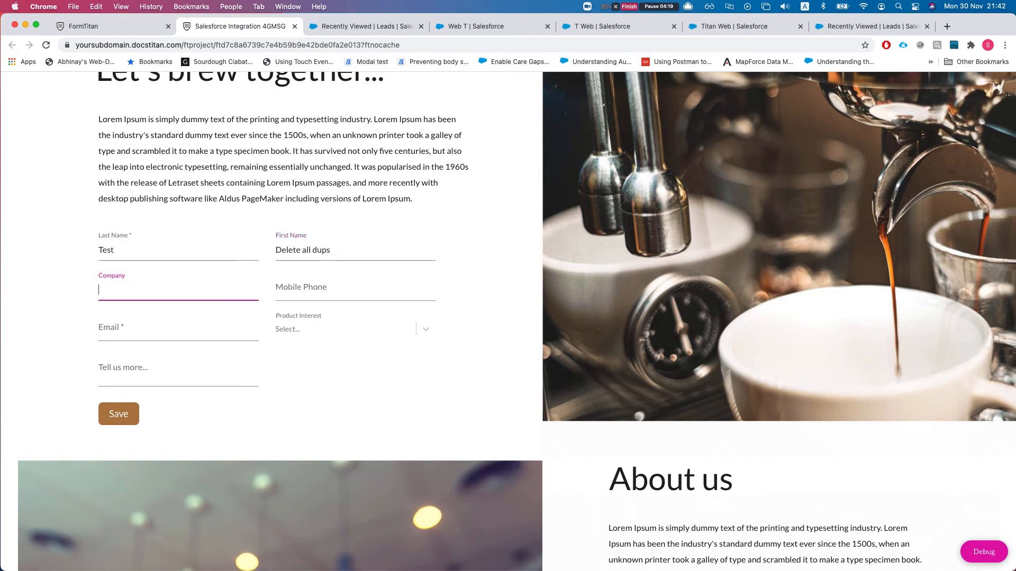
- Fill in company 'deletecomp', mobile 324234, an email address and a message, then submit
{"action": "type", "text": "deletecomp"}
{"action": "key", "text": "Tab"}
{"action": "type", "text": "324234"}
{"action": "left_click", "coordinate": [160, 331]}
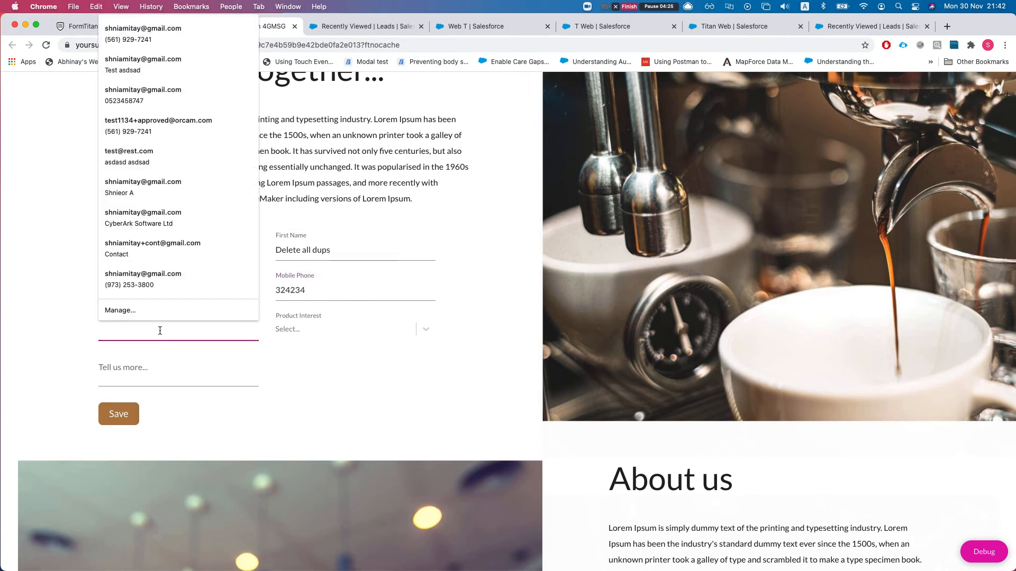
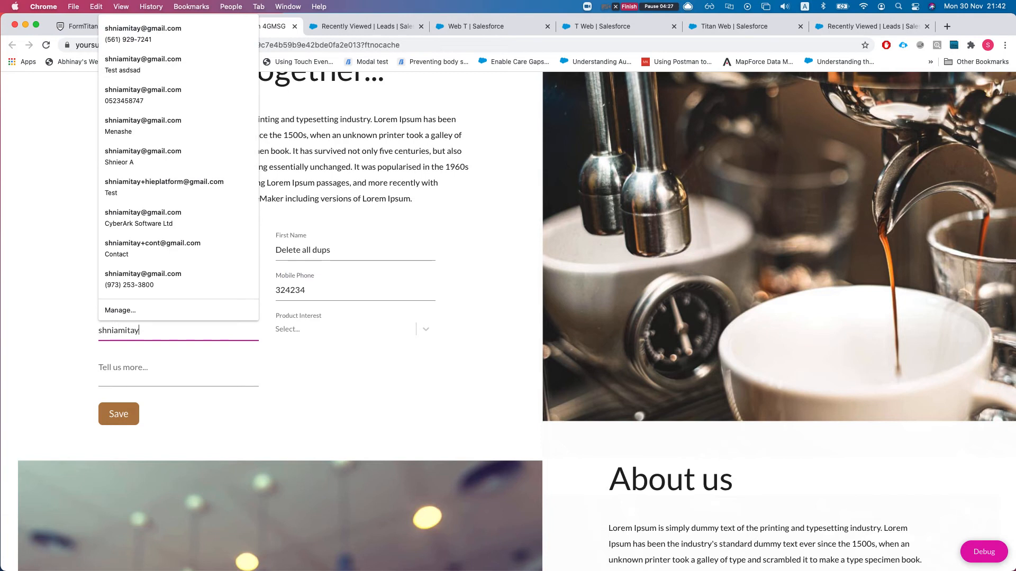
{"action": "key", "text": "Tab"}
{"action": "left_click", "coordinate": [188, 376]}
{"action": "type", "text": "sdfsdfsdf"}
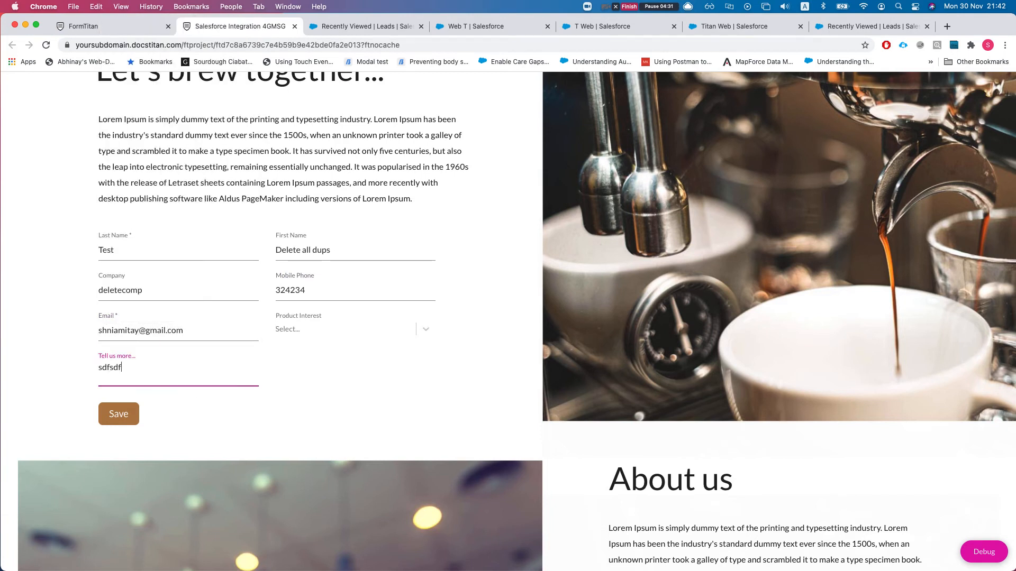
{"action": "left_click", "coordinate": [119, 422]}
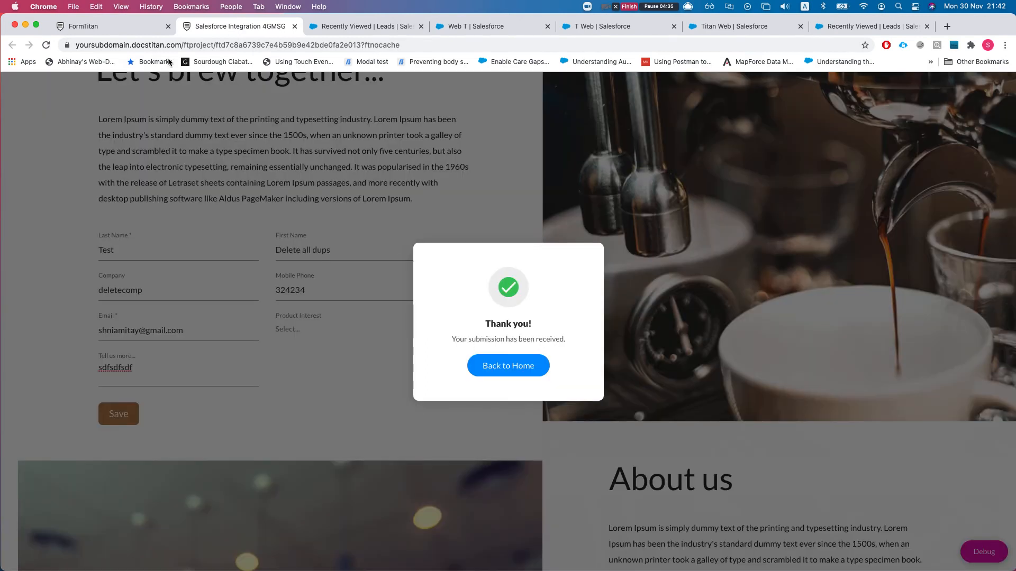
{"action": "left_click", "coordinate": [115, 27]}
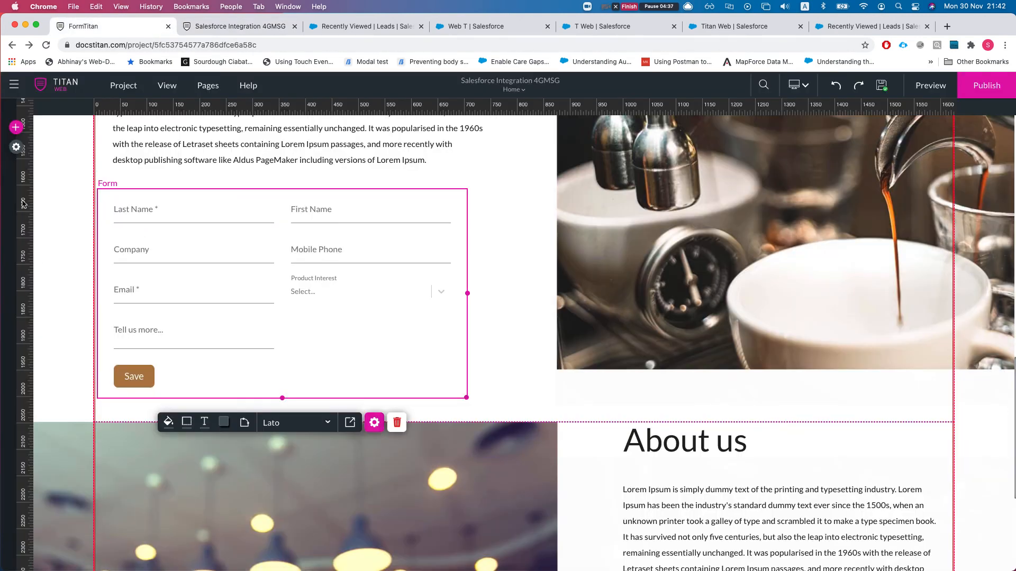
- Inspect the Integration Logs' Lead (delete) entry confirming duplicate leads were removed
{"action": "left_click", "coordinate": [16, 147]}
{"action": "left_click", "coordinate": [28, 243]}
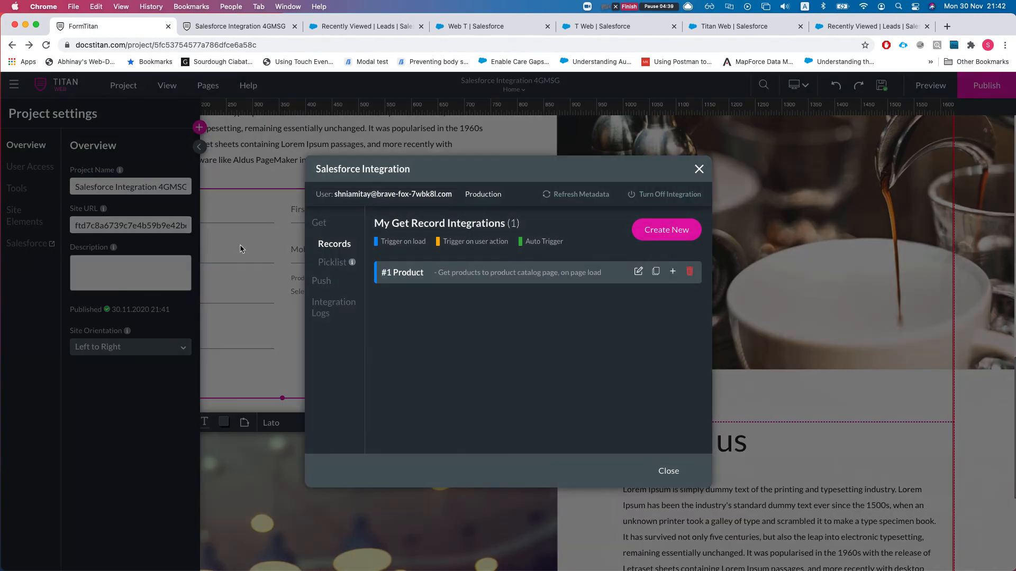
{"action": "left_click", "coordinate": [324, 307]}
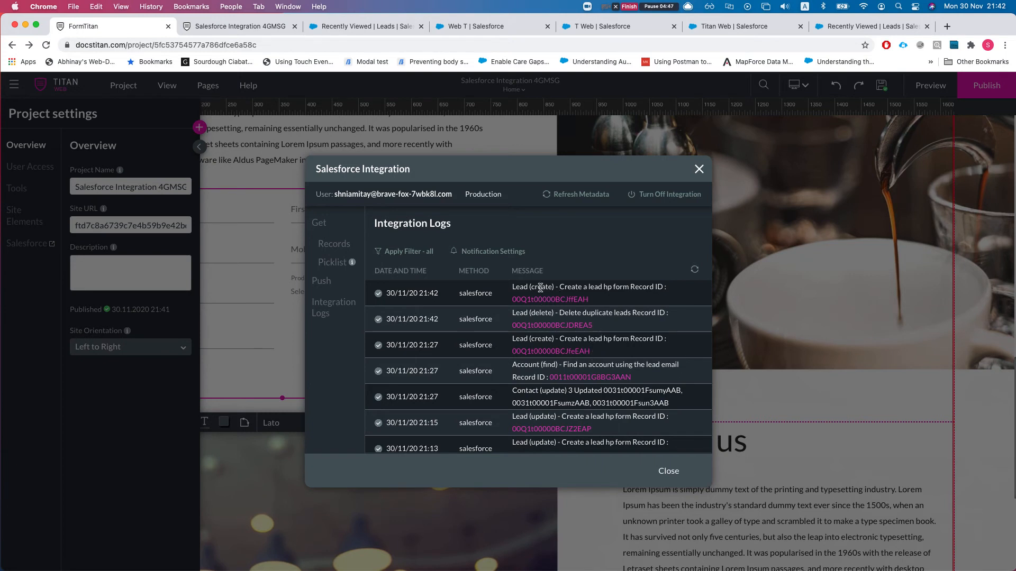
{"action": "left_click_drag", "start_coordinate": [517, 315], "coordinate": [617, 313]}
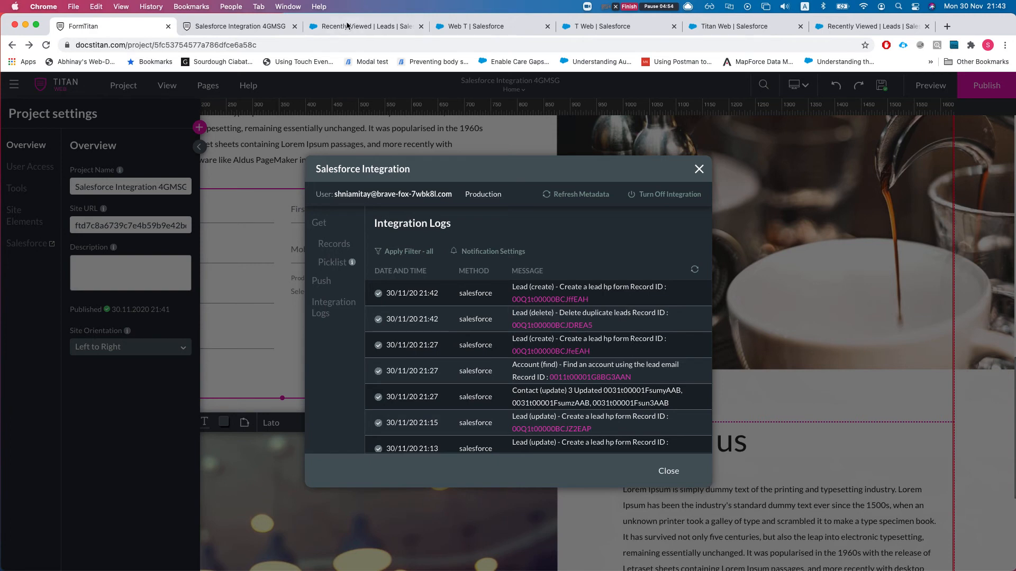
{"action": "left_click", "coordinate": [347, 24]}
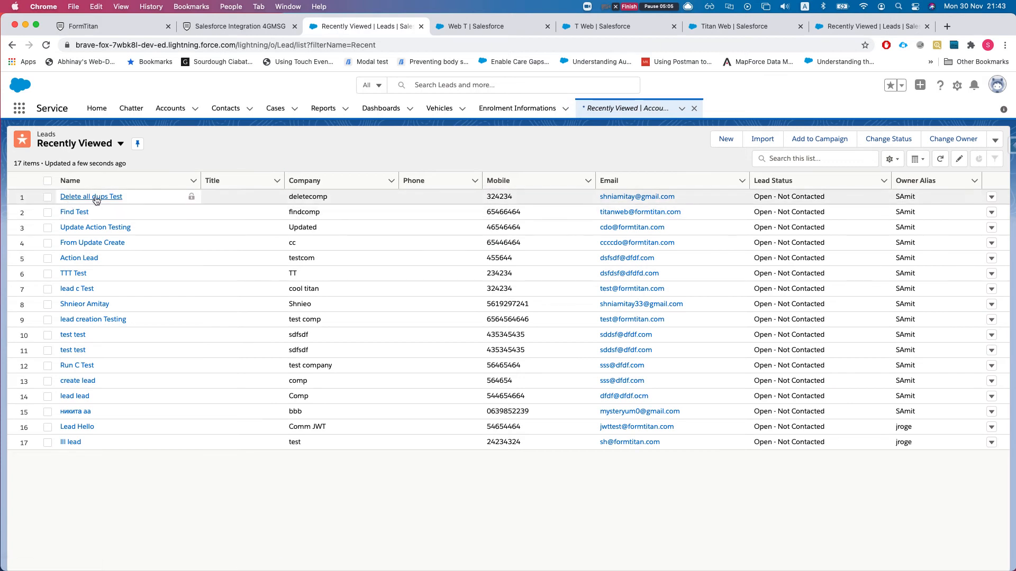
- View the 'Delete all dups Test' lead's Details, then close Titan Web's Salesforce integration window
{"action": "left_click", "coordinate": [106, 227]}
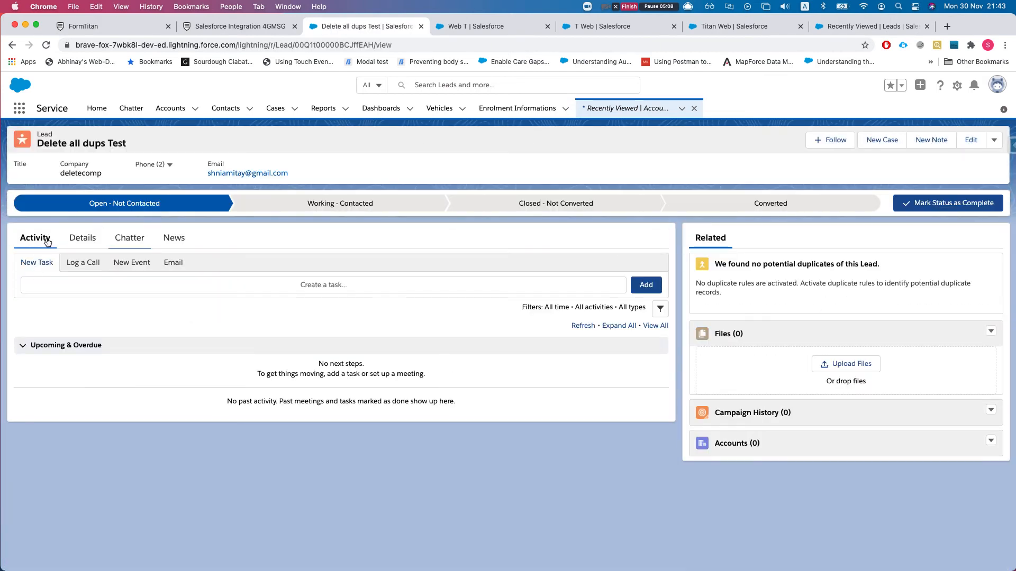
{"action": "left_click", "coordinate": [82, 238]}
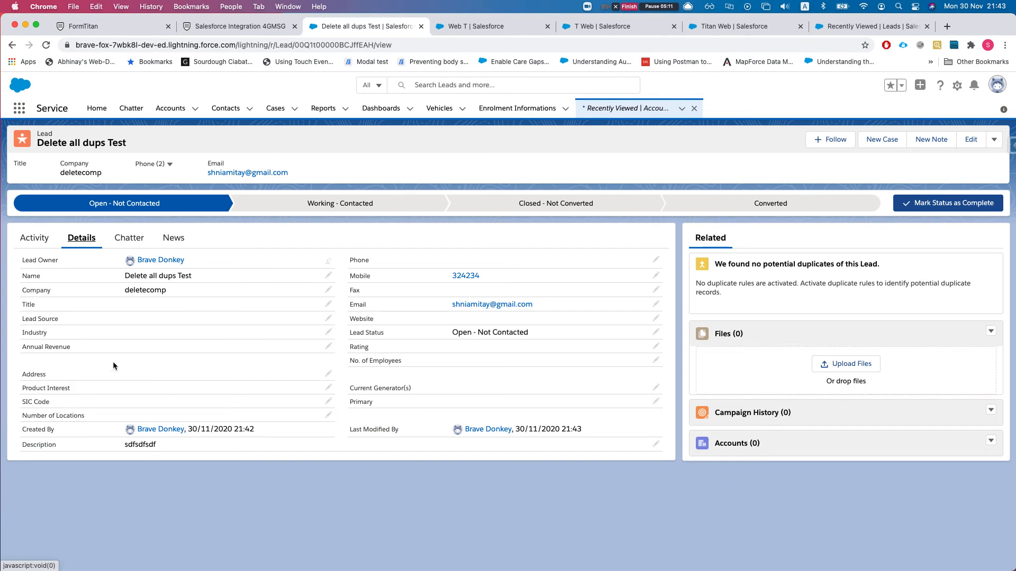
{"action": "left_click", "coordinate": [107, 22]}
{"action": "left_click", "coordinate": [690, 168]}
{"action": "scroll", "coordinate": [602, 208], "scroll_direction": "up", "scroll_amount": 5}
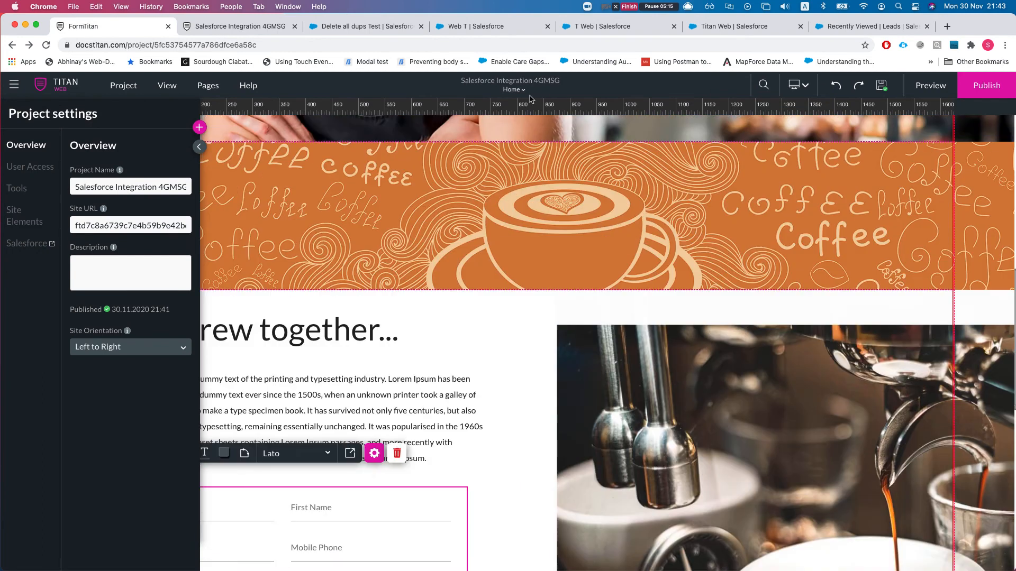
- Add a new blank page, Page 8, with the My Coffee Shop header to the project
{"action": "left_click", "coordinate": [514, 90]}
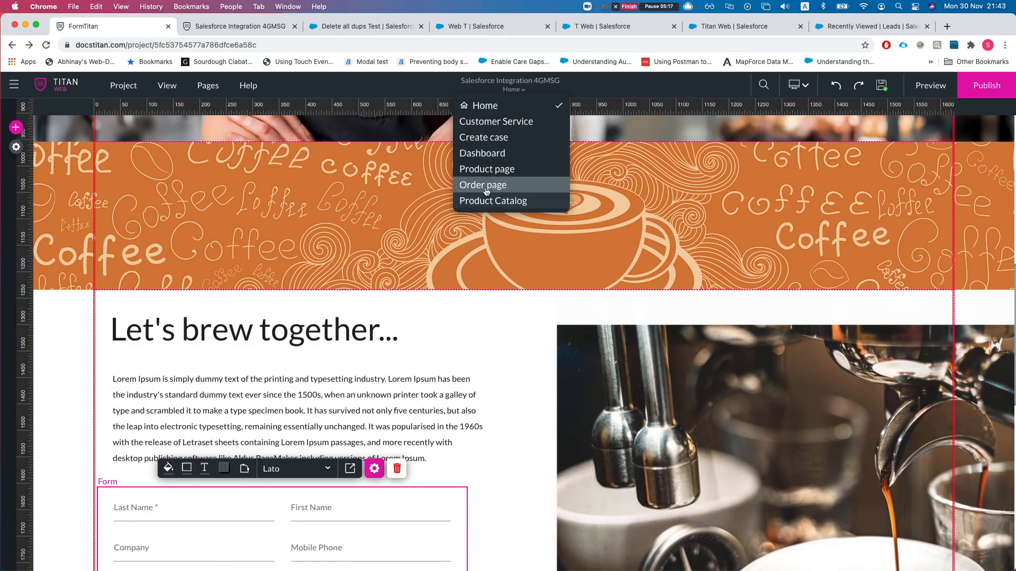
{"action": "left_click", "coordinate": [207, 90]}
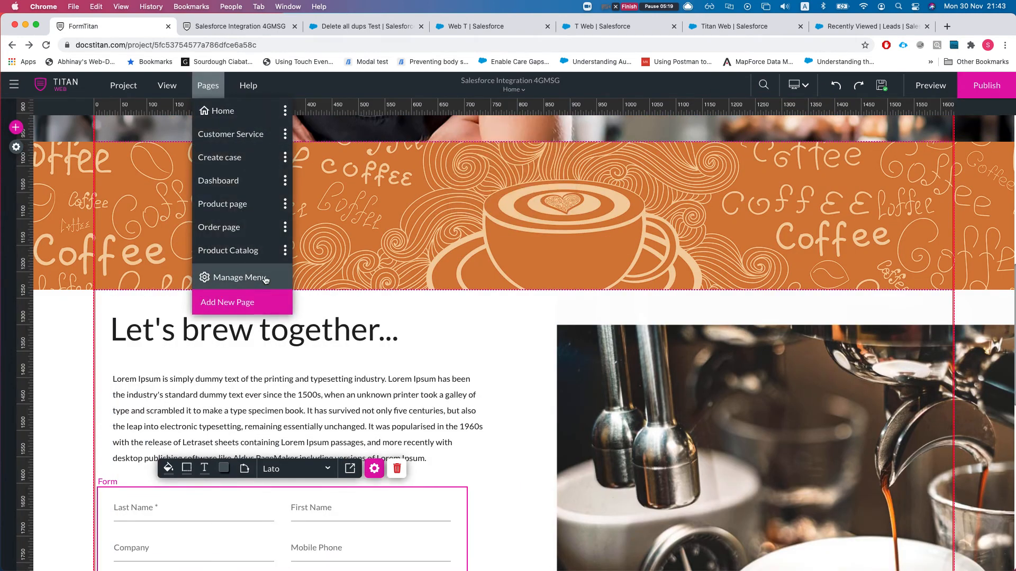
{"action": "left_click", "coordinate": [247, 303]}
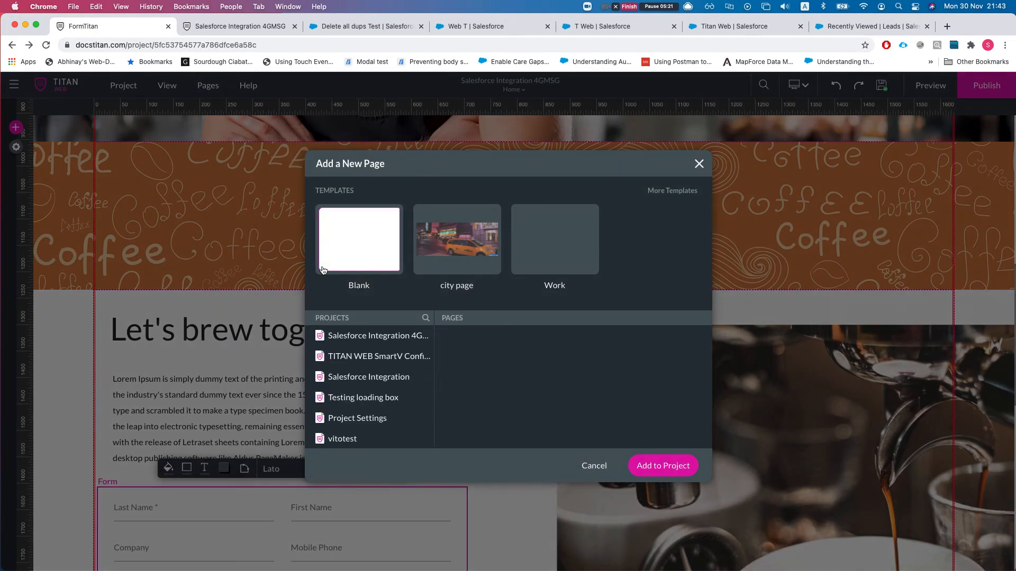
{"action": "left_click", "coordinate": [664, 472]}
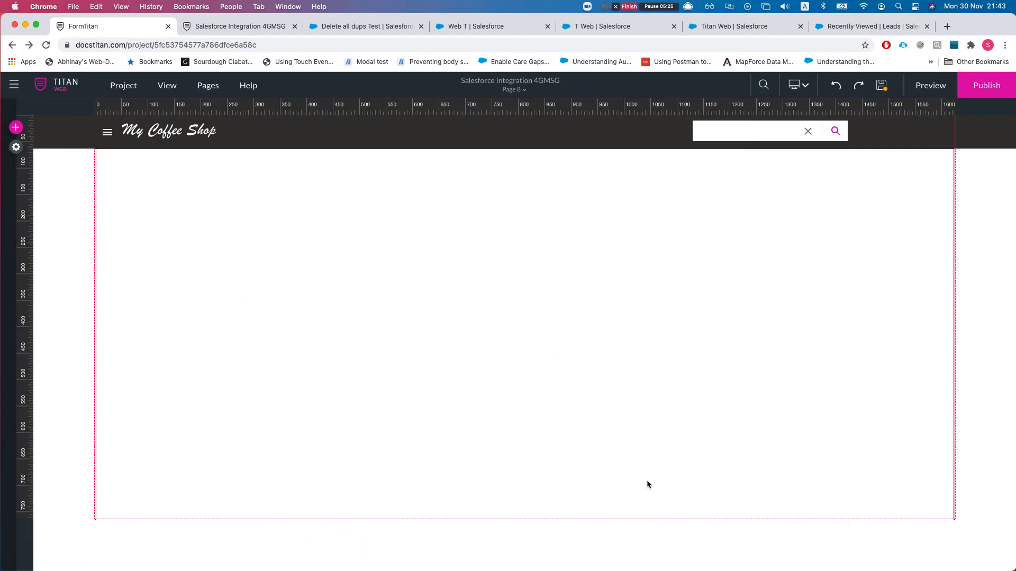
{"action": "left_click", "coordinate": [306, 328]}
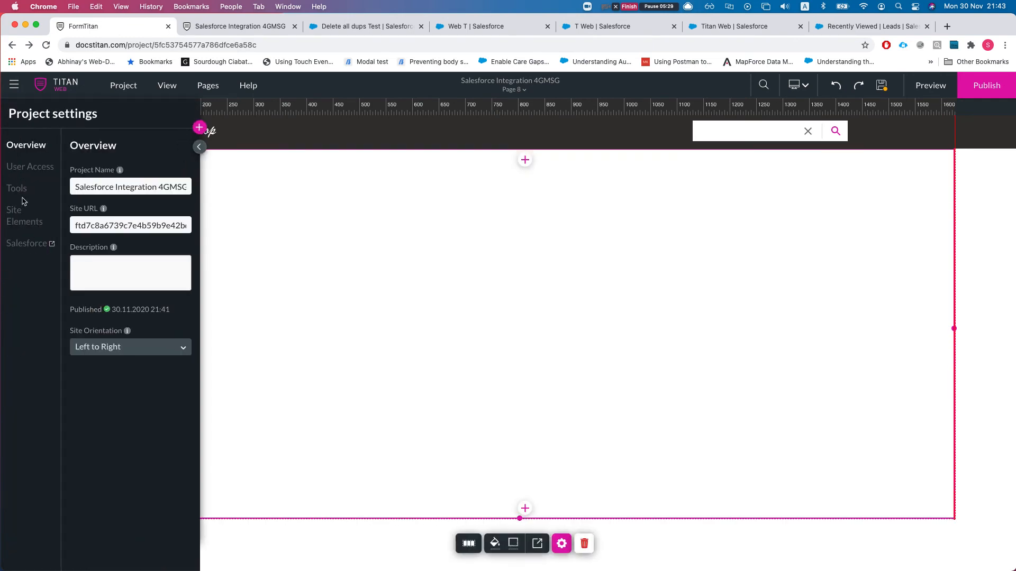
- Place a Subhead text element on the page and set its strip to Repeat
{"action": "left_click", "coordinate": [198, 127]}
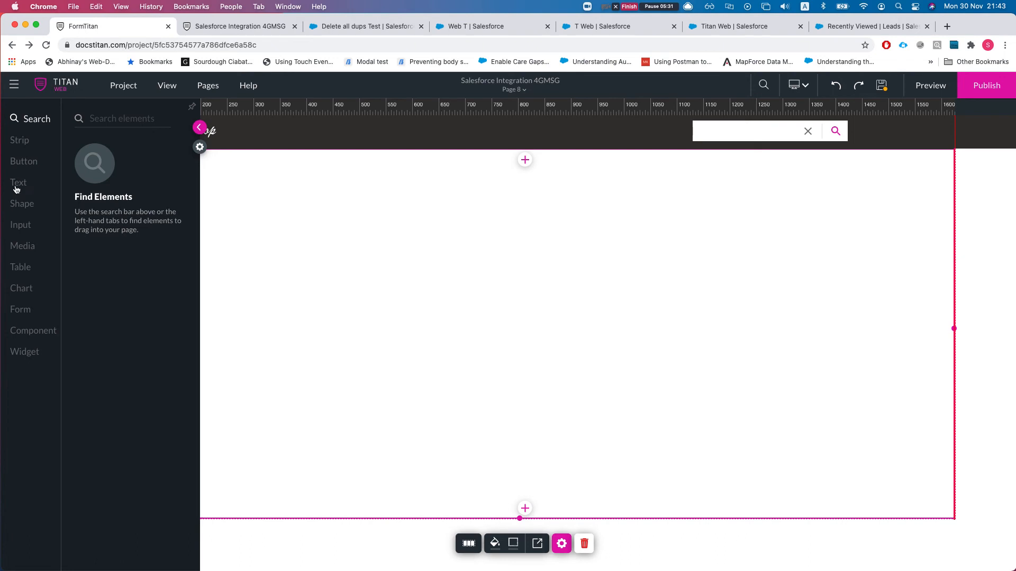
{"action": "left_click", "coordinate": [17, 186]}
{"action": "left_click_drag", "start_coordinate": [99, 225], "coordinate": [372, 275]}
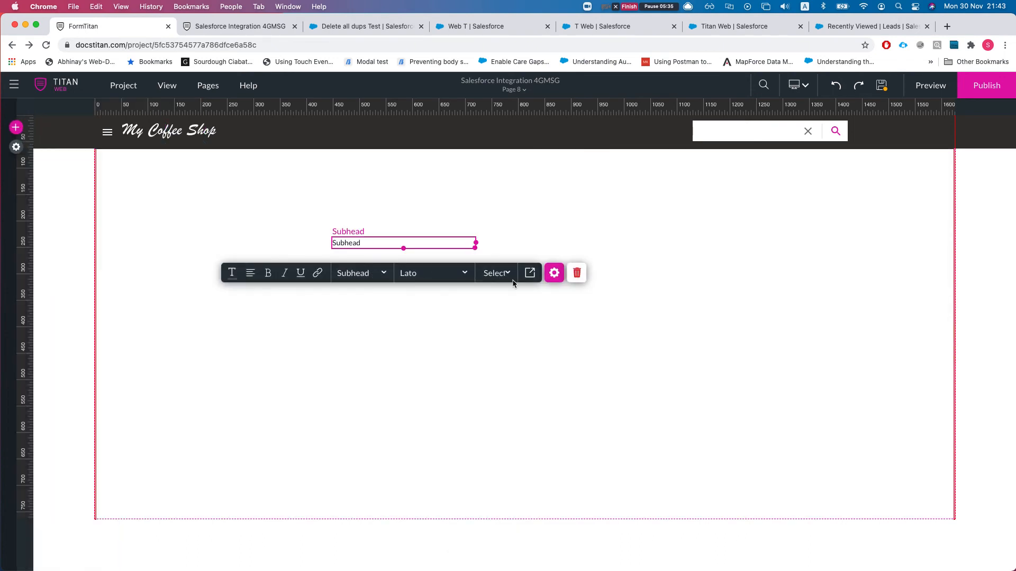
{"action": "left_click", "coordinate": [553, 275]}
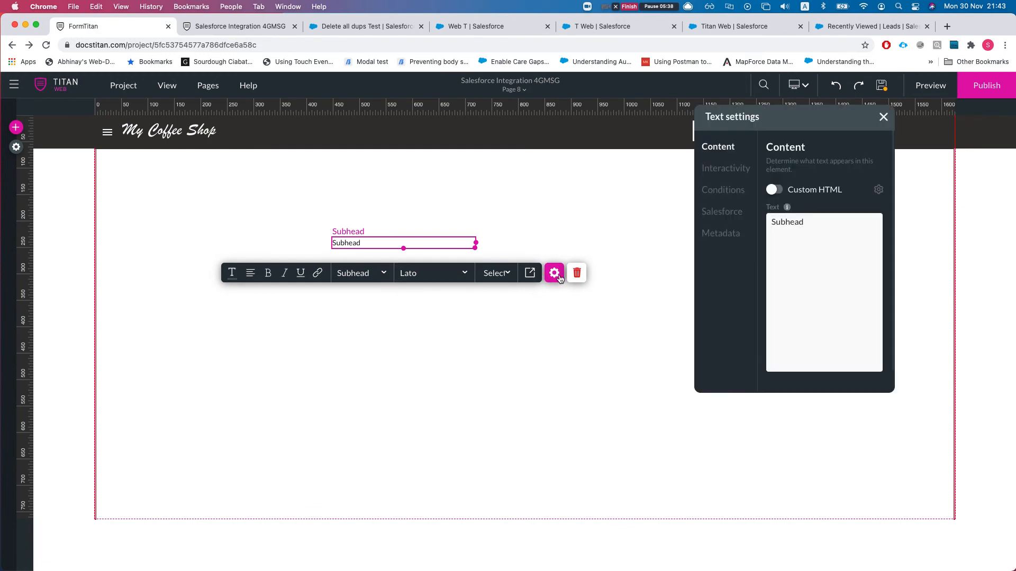
{"action": "left_click", "coordinate": [719, 243]}
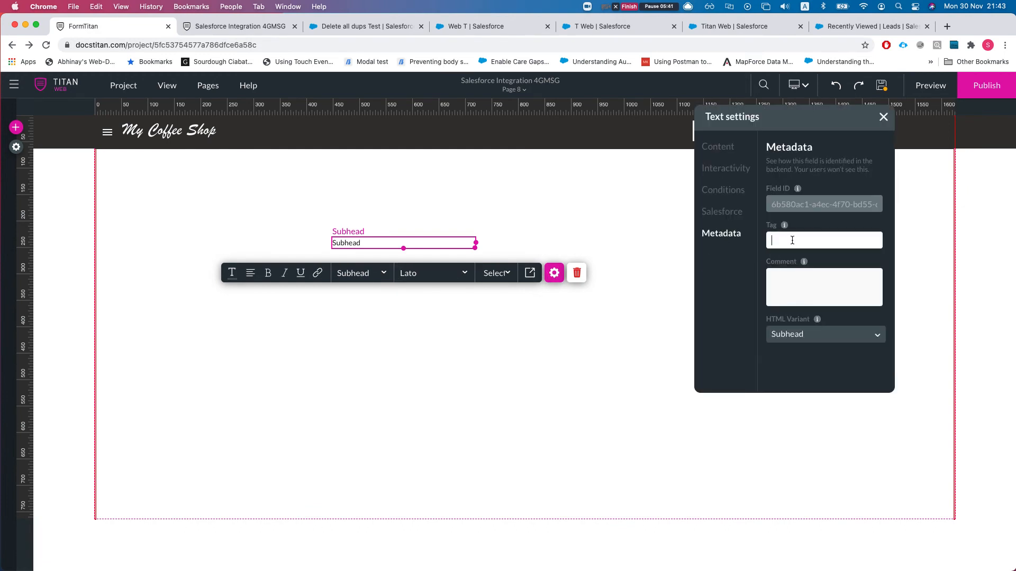
{"action": "type", "text": "leadName"}
{"action": "left_click", "coordinate": [574, 348]}
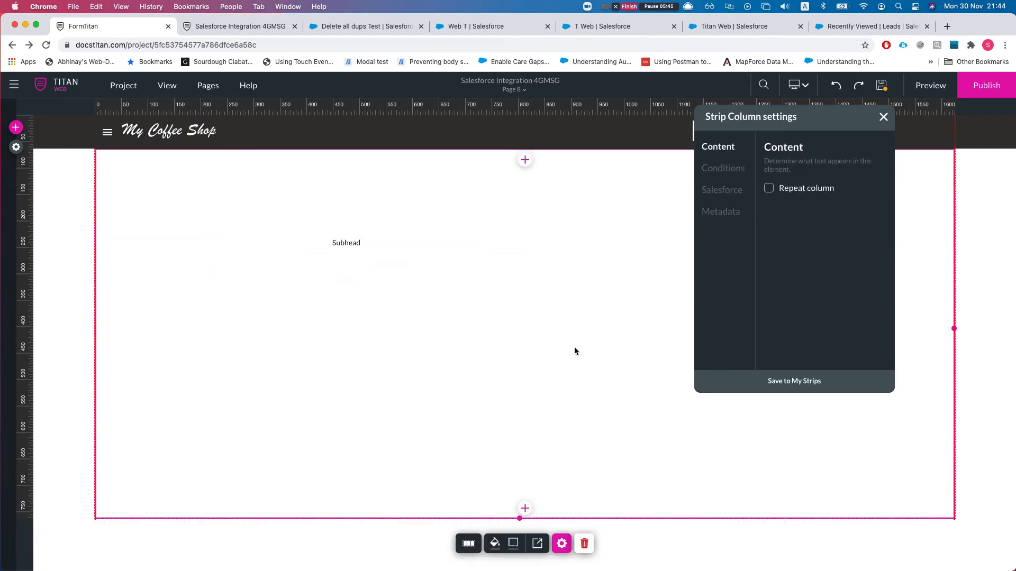
{"action": "left_click", "coordinate": [769, 189]}
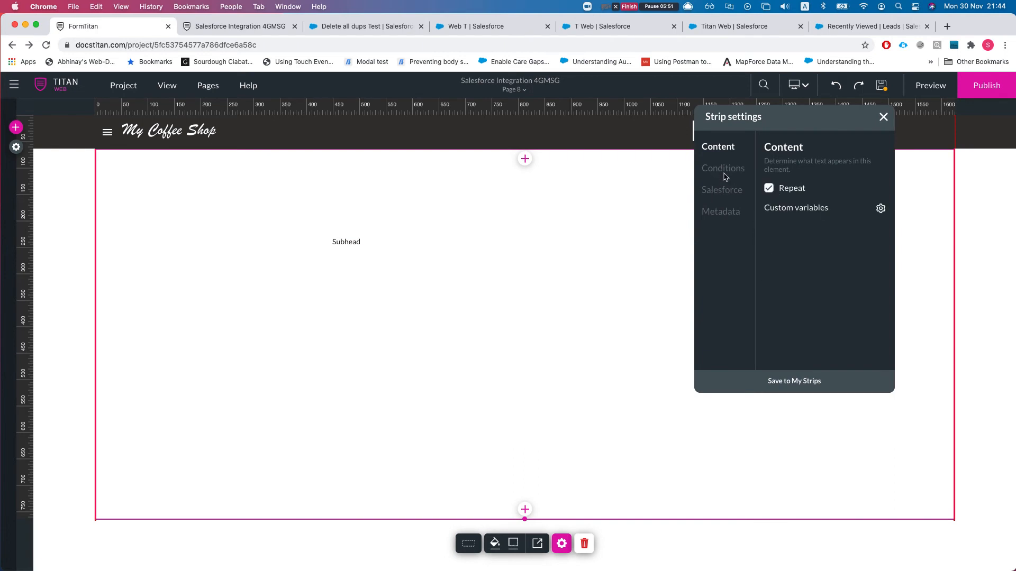
- Move the subhead up and left and retype it as 'Lead name'
{"action": "left_click", "coordinate": [384, 242]}
{"action": "left_click_drag", "start_coordinate": [384, 241], "coordinate": [477, 244]}
{"action": "double_click", "coordinate": [321, 220]}
{"action": "type", "text": "LEad"}
{"action": "key", "text": "BackSpace"}
{"action": "type", "text": "d name"}
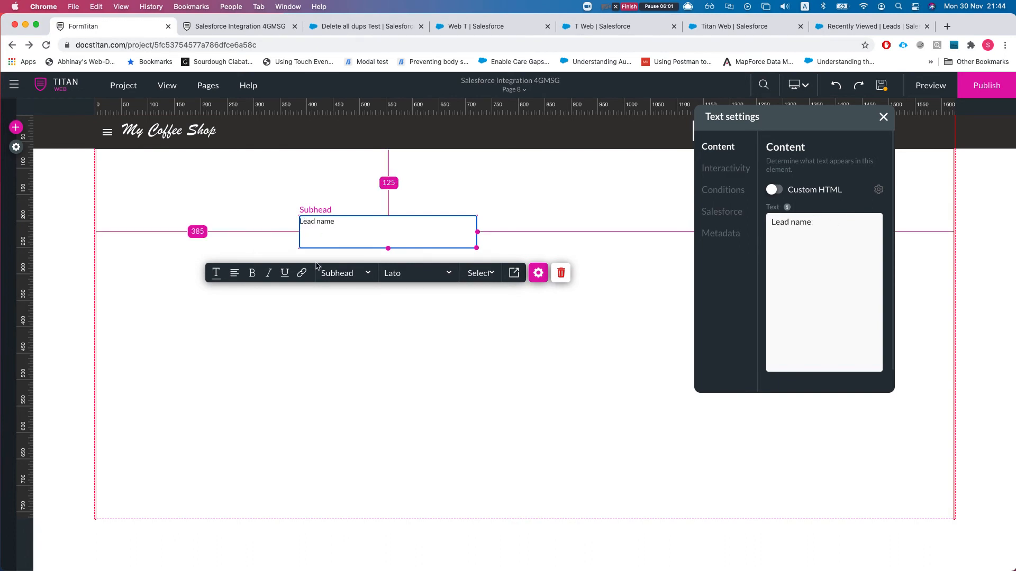
{"action": "left_click", "coordinate": [316, 331]}
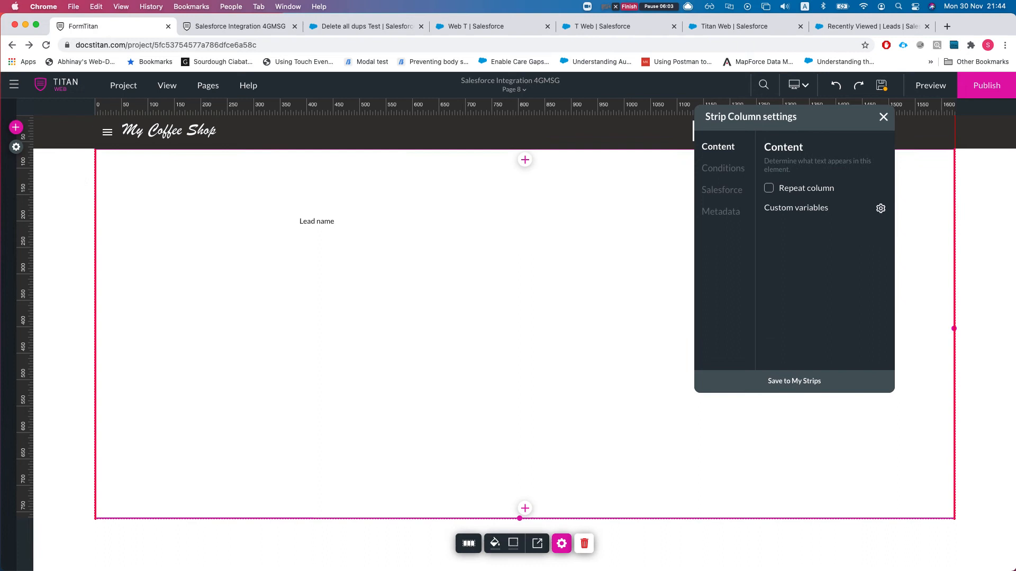
{"action": "left_click", "coordinate": [16, 147]}
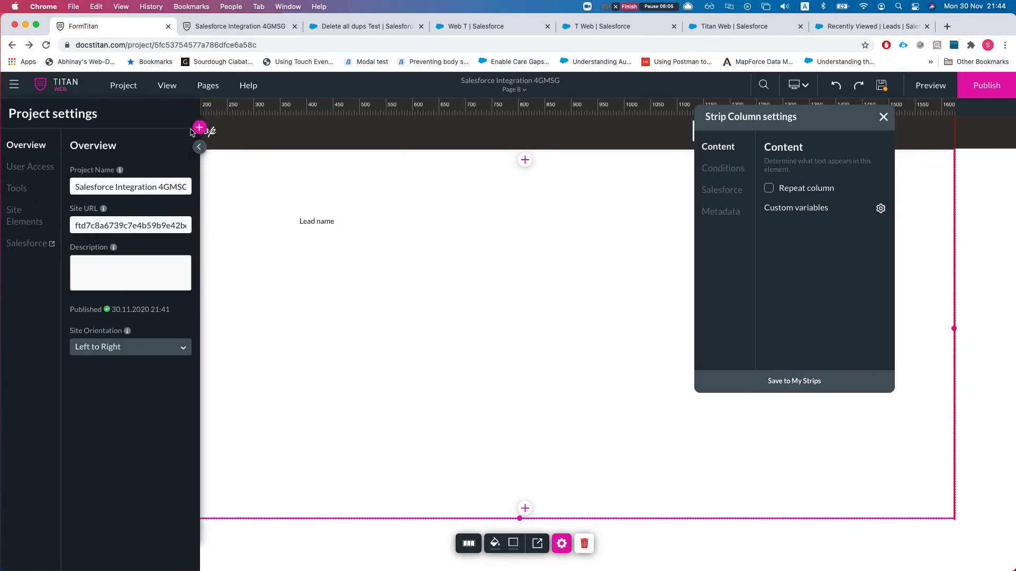
- Place a Primary button on the page labelled 'Delete The lead'
{"action": "left_click", "coordinate": [19, 233]}
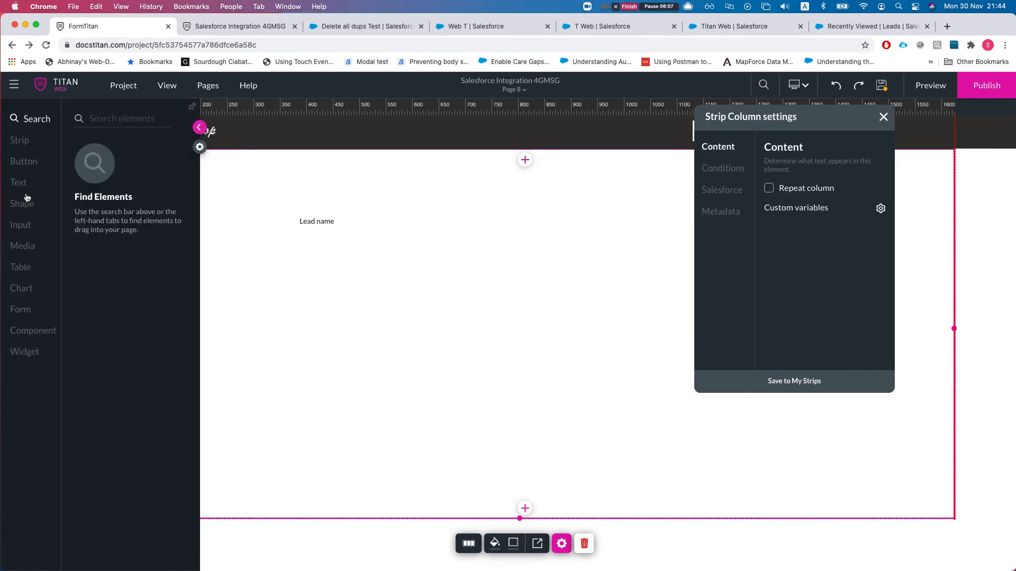
{"action": "left_click", "coordinate": [25, 165]}
{"action": "left_click_drag", "start_coordinate": [109, 196], "coordinate": [149, 206]}
{"action": "left_click_drag", "start_coordinate": [120, 154], "coordinate": [324, 274]}
{"action": "double_click", "coordinate": [329, 270]}
{"action": "type", "text": "Del"}
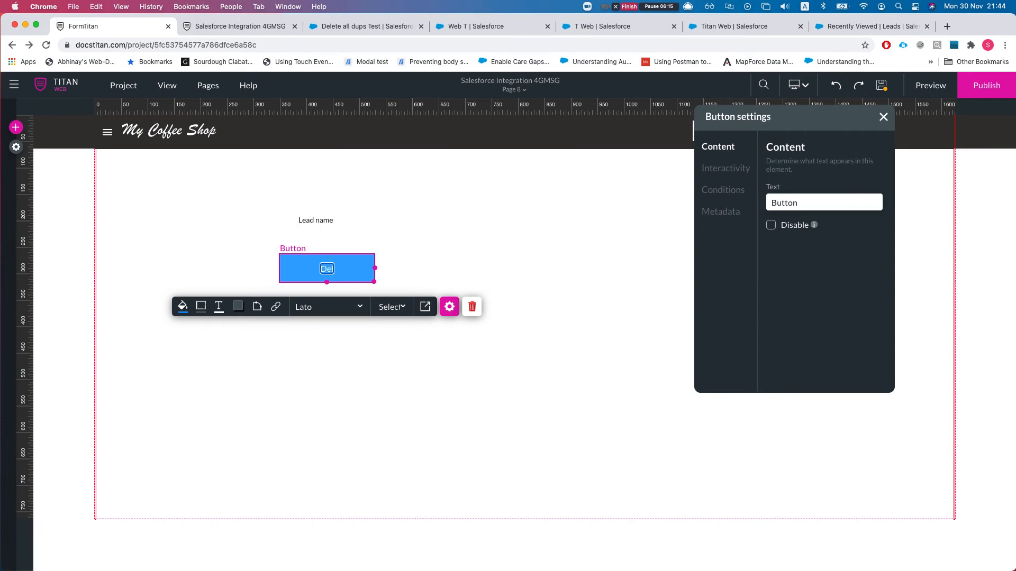
{"action": "type", "text": "ete The lead"}
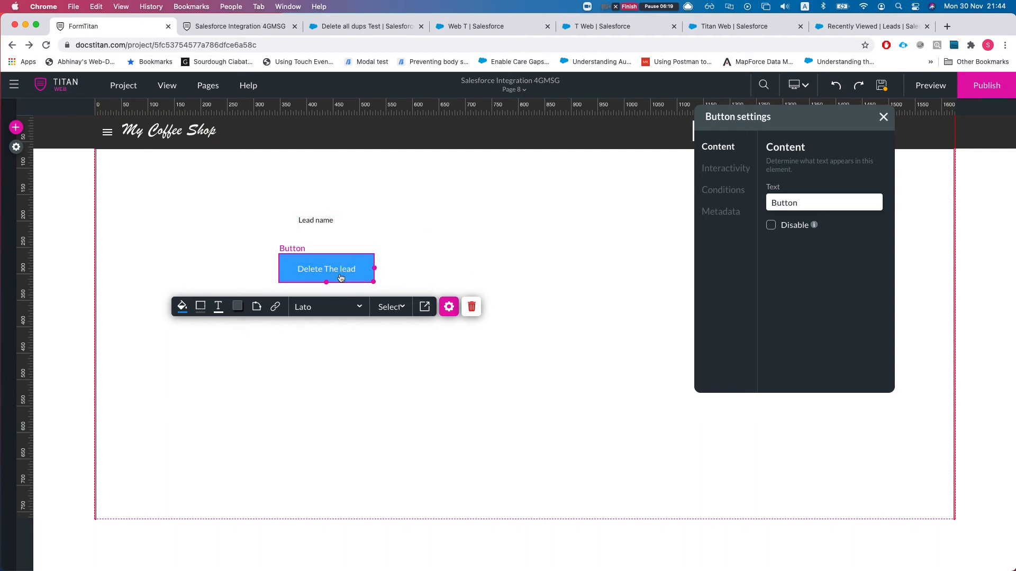
{"action": "left_click", "coordinate": [400, 242]}
- Move the button down and stack a second Lead name text below the first
{"action": "left_click", "coordinate": [288, 335]}
{"action": "left_click_drag", "start_coordinate": [314, 268], "coordinate": [316, 299]}
{"action": "left_click", "coordinate": [331, 233]}
{"action": "left_click_drag", "start_coordinate": [476, 231], "coordinate": [489, 231]}
{"action": "left_click_drag", "start_coordinate": [310, 298], "coordinate": [310, 340]}
{"action": "left_click_drag", "start_coordinate": [315, 233], "coordinate": [318, 270]}
- Retype the second Lead name text as 'Lead Email'
{"action": "left_click", "coordinate": [318, 269]}
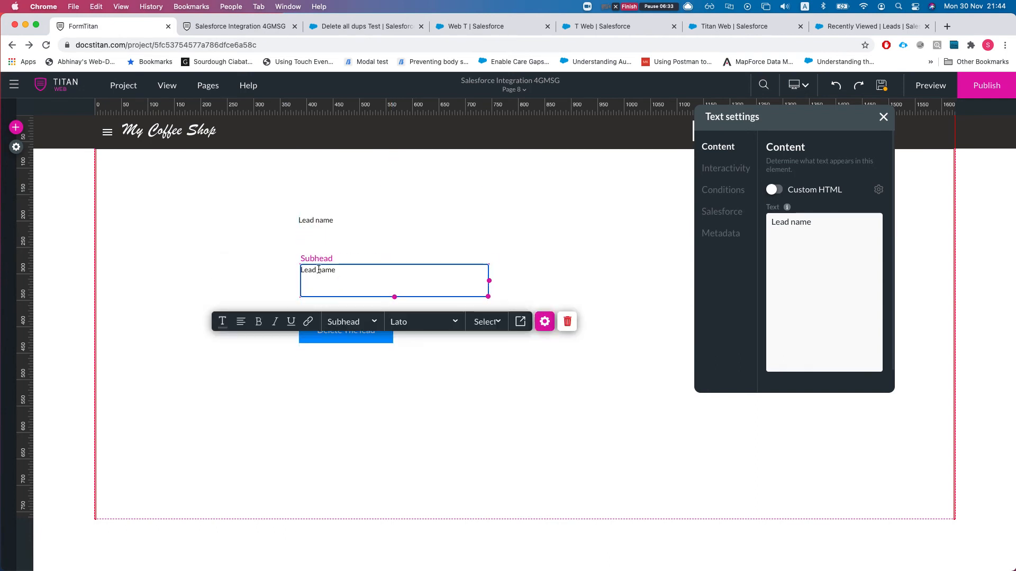
{"action": "triple_click", "coordinate": [311, 271]}
{"action": "type", "text": "LEad"}
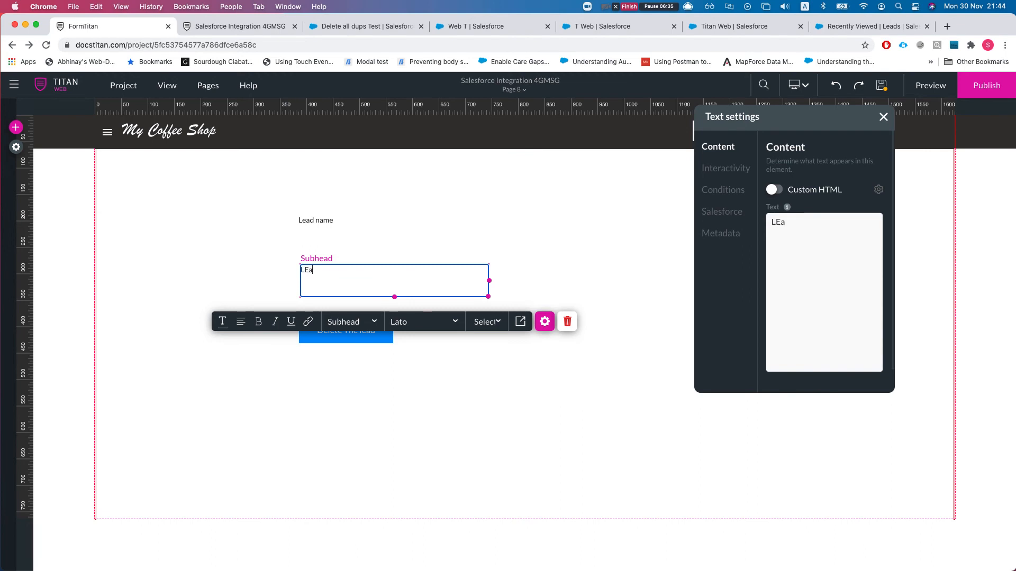
{"action": "key", "text": "BackSpace"}
{"action": "key", "text": "BackSpace"}
{"action": "key", "text": "BackSpace"}
{"action": "key", "text": "BackSpace"}
{"action": "type", "text": "ead Ema"}
- Set the Lead Email text's metadata tag to LeadEmail
{"action": "left_click", "coordinate": [718, 234]}
{"action": "left_click_drag", "start_coordinate": [786, 240], "coordinate": [815, 240]}
{"action": "key", "text": "Right"}
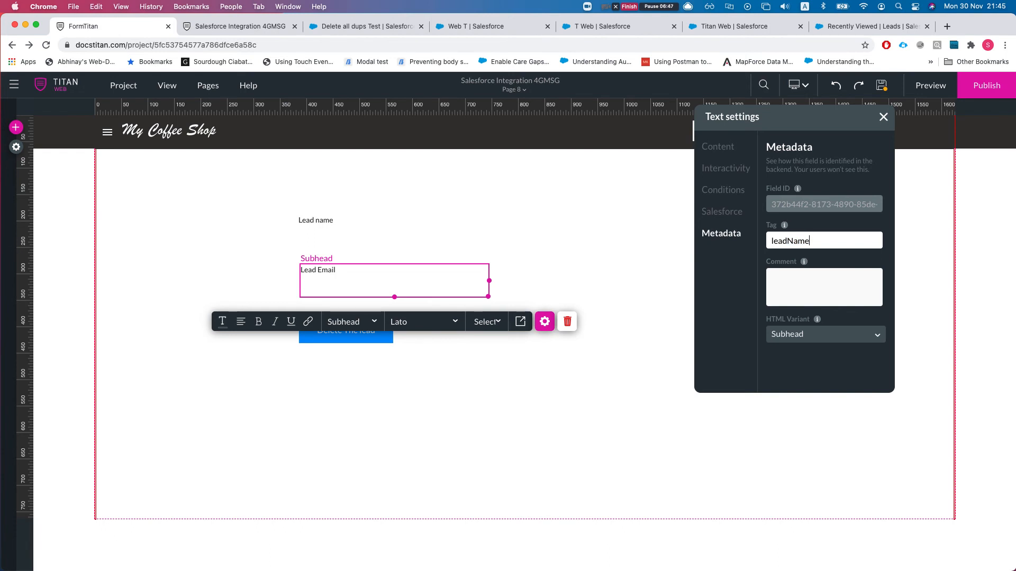
{"action": "double_click", "coordinate": [813, 241]}
{"action": "left_click", "coordinate": [814, 241]}
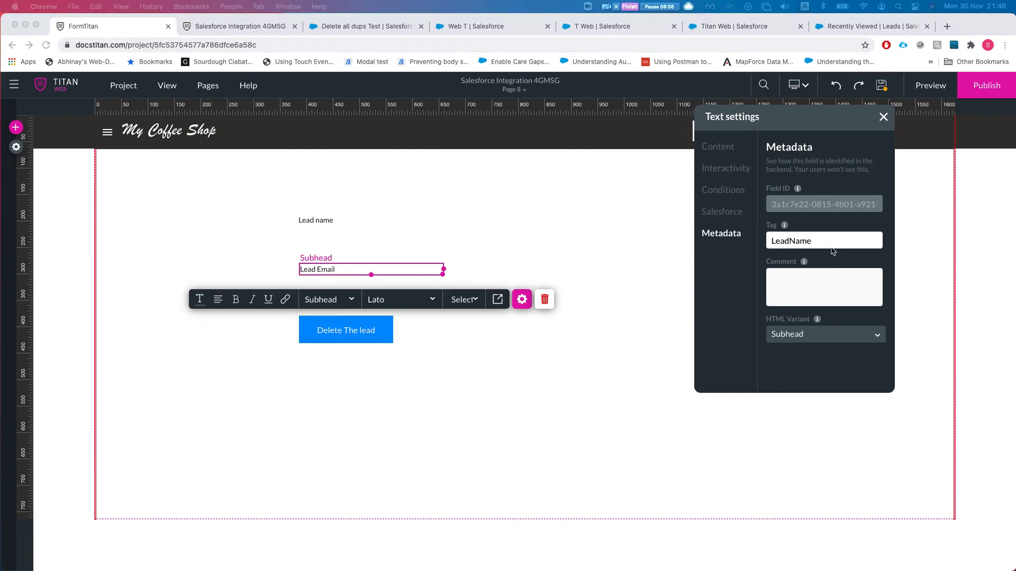
{"action": "left_click", "coordinate": [828, 244]}
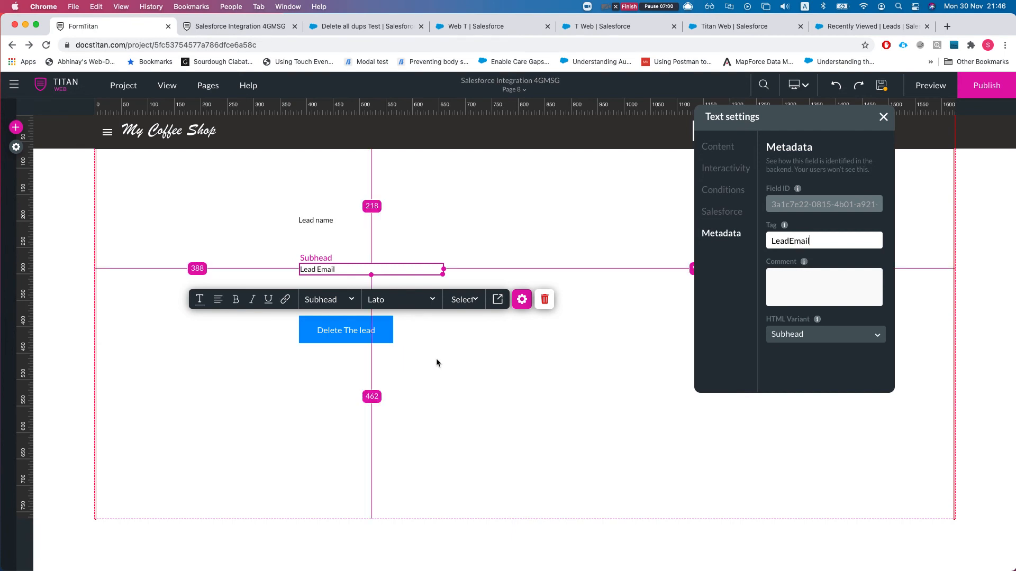
{"action": "left_click", "coordinate": [465, 340]}
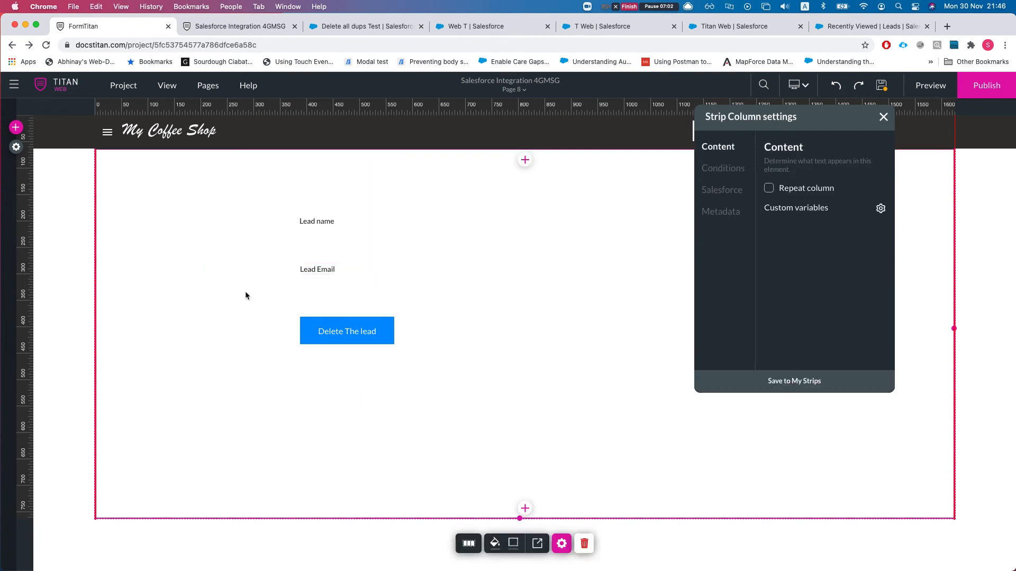
- Create a Lead get-records integration 'get all leads to page' triggered on page load
{"action": "left_click", "coordinate": [15, 149]}
{"action": "left_click", "coordinate": [26, 242]}
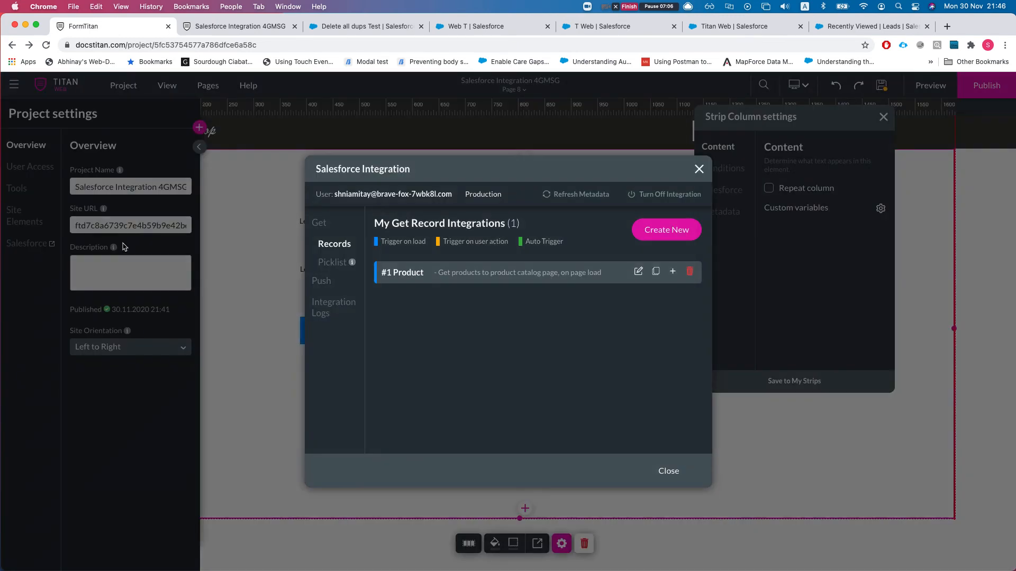
{"action": "left_click", "coordinate": [666, 231]}
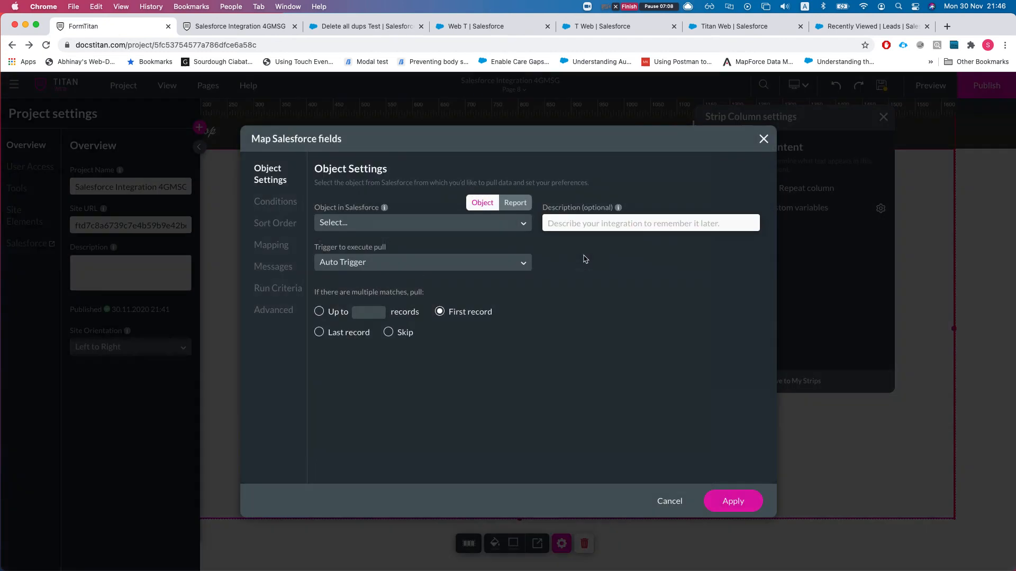
{"action": "left_click", "coordinate": [346, 267]}
{"action": "left_click", "coordinate": [357, 311]}
{"action": "left_click", "coordinate": [358, 225]}
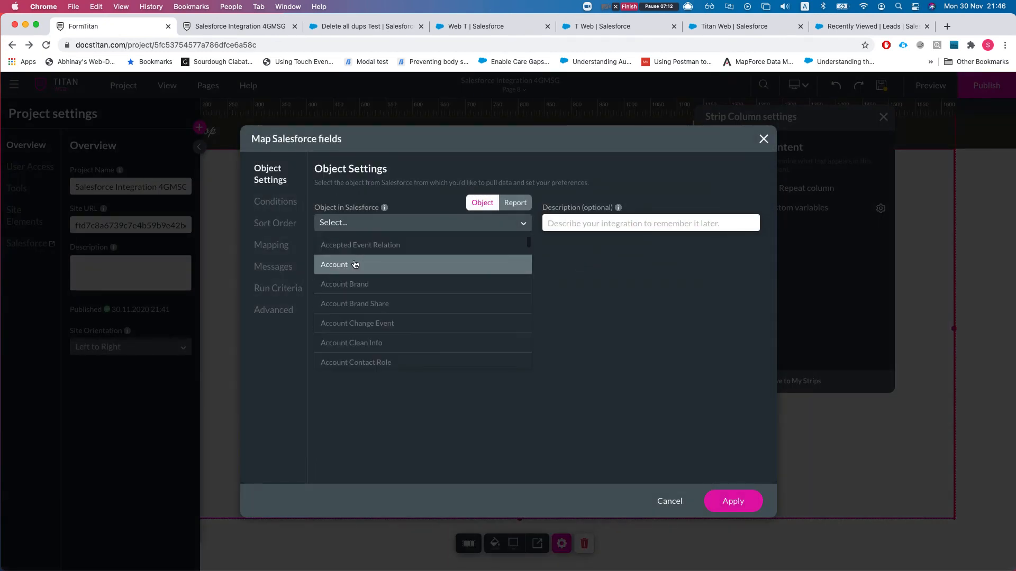
{"action": "type", "text": "lead"}
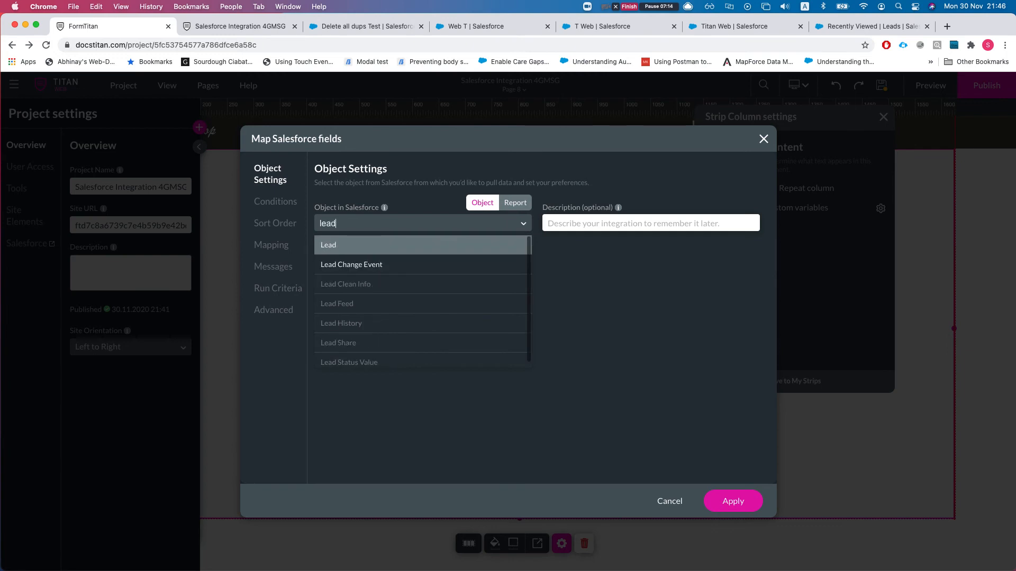
{"action": "left_click", "coordinate": [349, 249]}
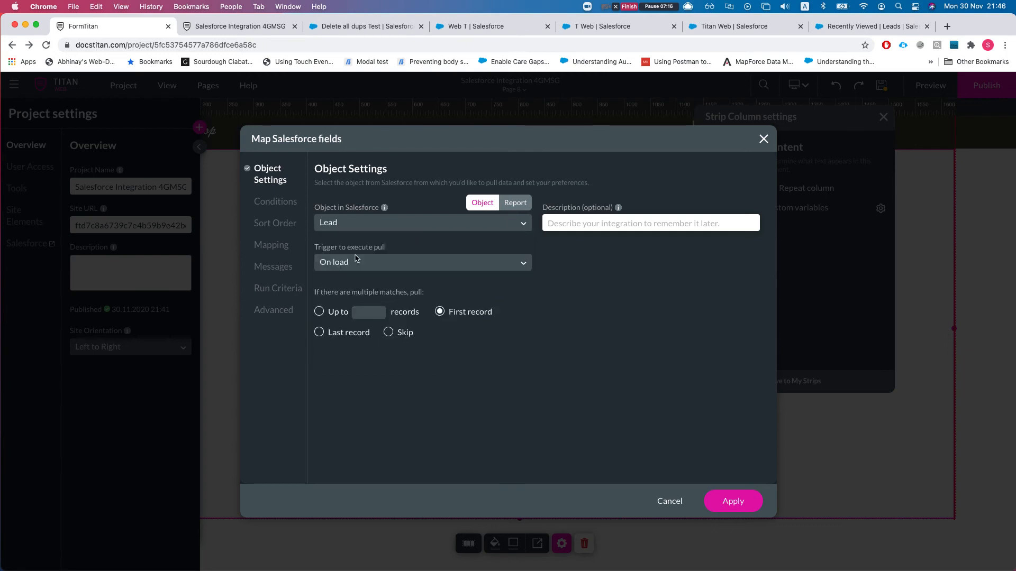
{"action": "left_click", "coordinate": [626, 223]}
{"action": "type", "text": "get all leads to page"}
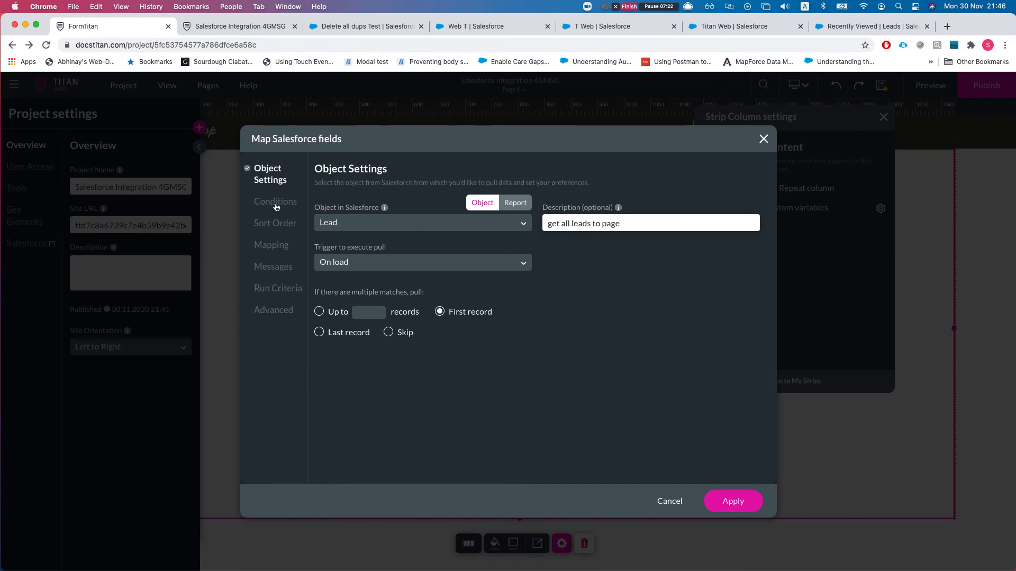
- Map the leadName element to the Salesforce Full Name field
{"action": "left_click", "coordinate": [271, 246]}
{"action": "left_click", "coordinate": [366, 215]}
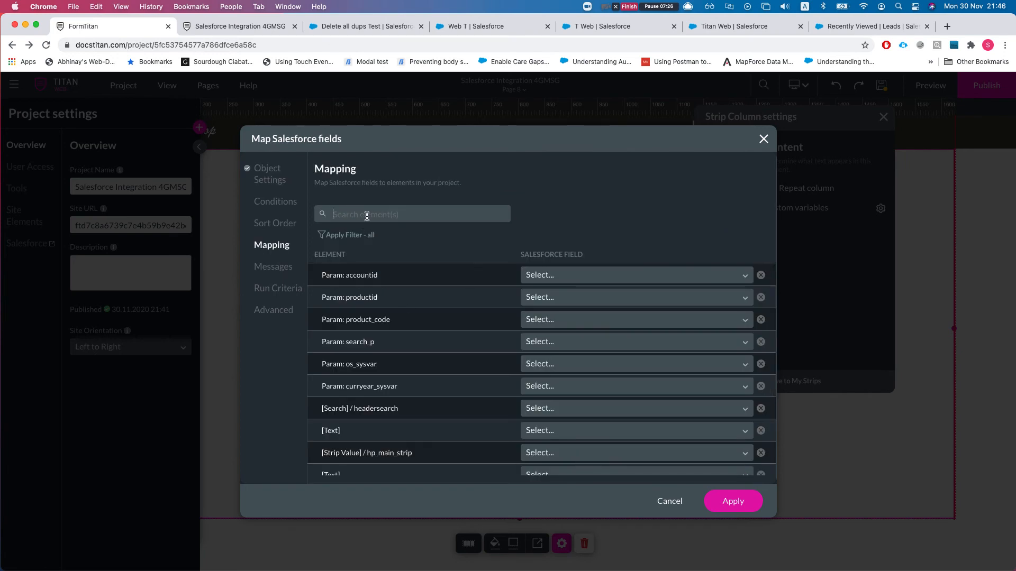
{"action": "type", "text": "lead"}
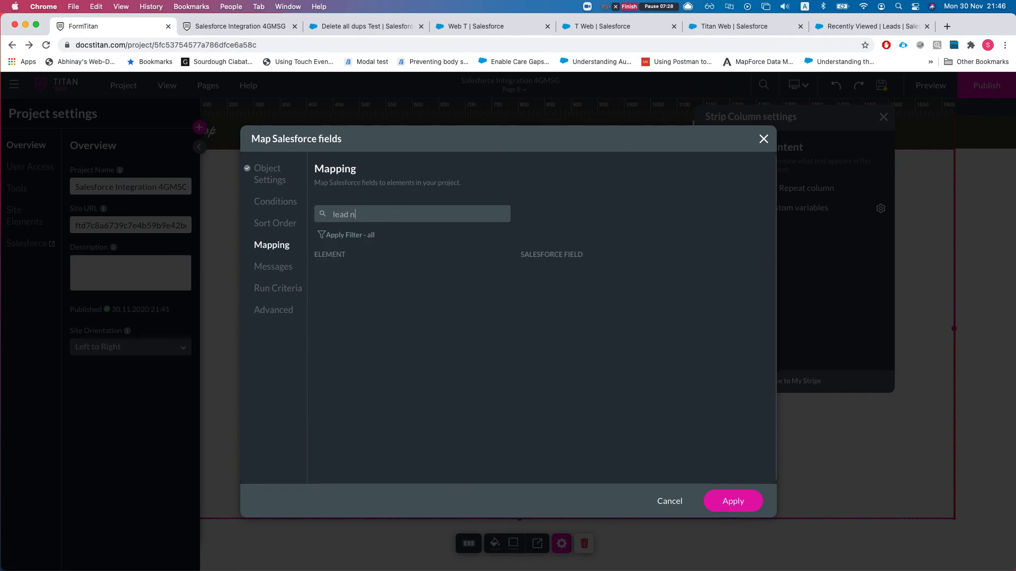
{"action": "key", "text": "BackSpace"}
{"action": "type", "text": "nam"}
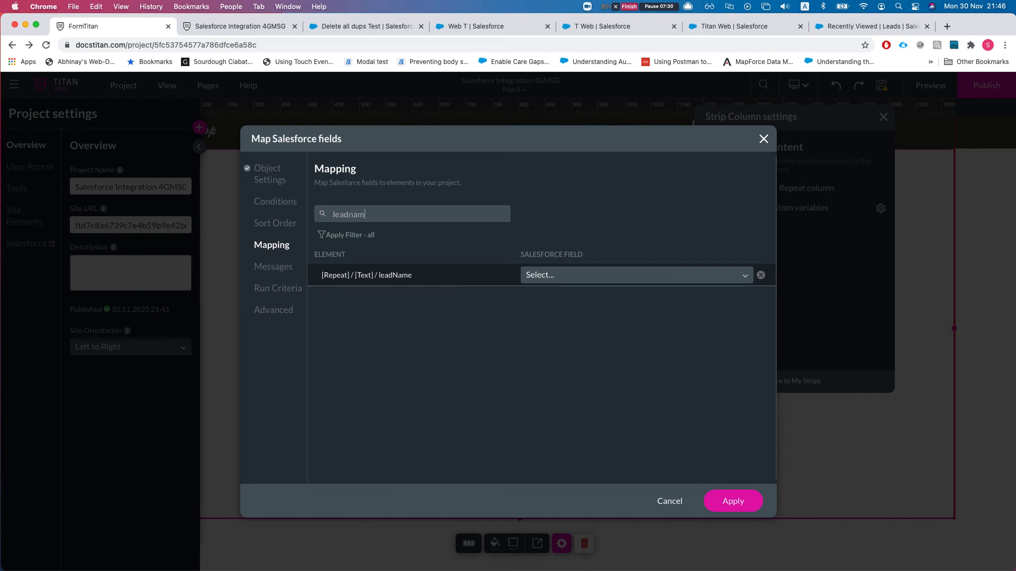
{"action": "left_click", "coordinate": [634, 281]}
{"action": "type", "text": "lead"}
{"action": "key", "text": "BackSpace"}
{"action": "key", "text": "BackSpace"}
{"action": "key", "text": "BackSpace"}
{"action": "type", "text": "fu"}
{"action": "key", "text": "BackSpace"}
{"action": "key", "text": "BackSpace"}
{"action": "type", "text": "ful"}
{"action": "key", "text": "Return"}
- Map the LeadEmail element to the Email field and apply the mappings
{"action": "double_click", "coordinate": [367, 214]}
{"action": "type", "text": "email"}
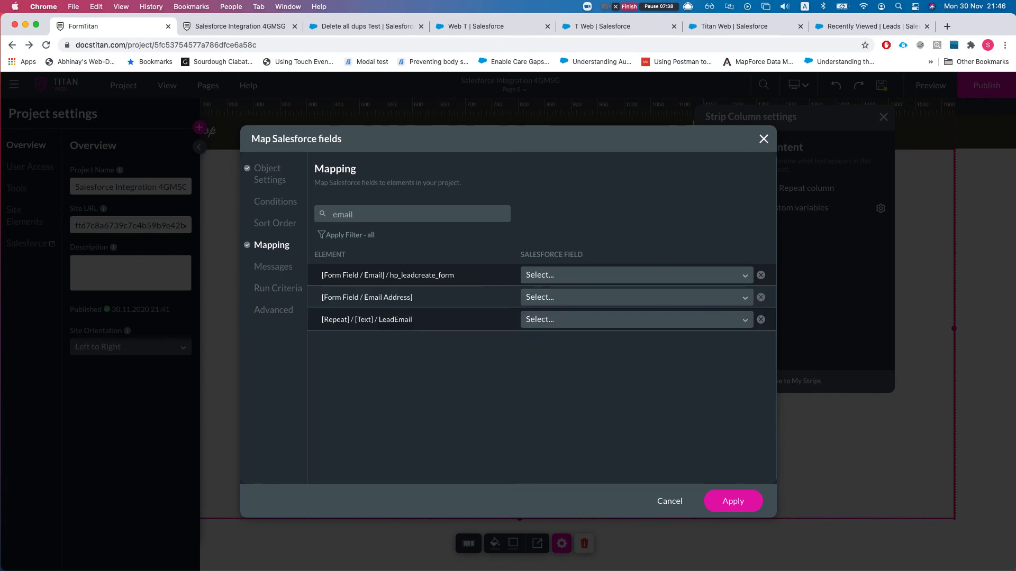
{"action": "left_click", "coordinate": [550, 323]}
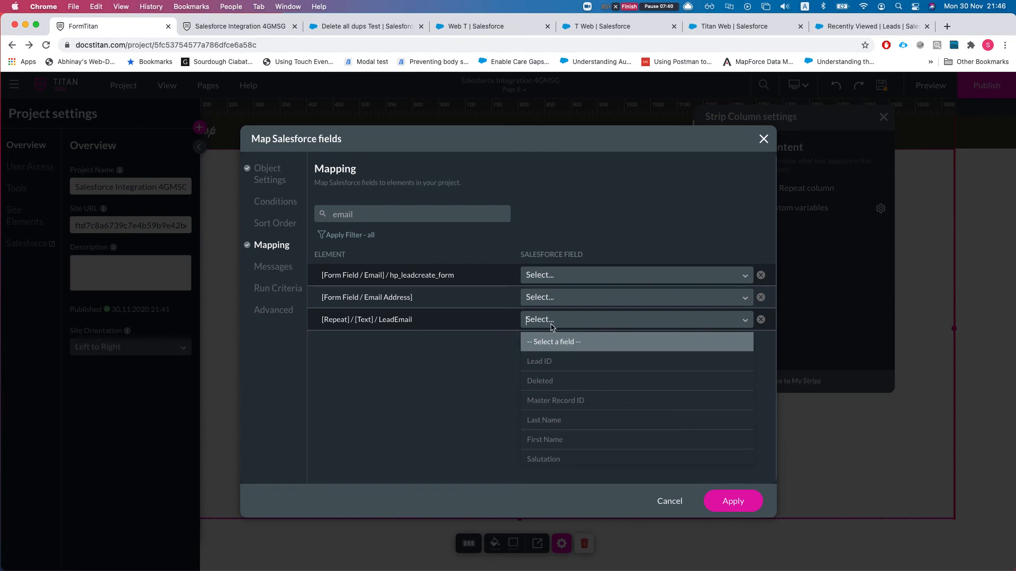
{"action": "type", "text": "email"}
{"action": "key", "text": "Down"}
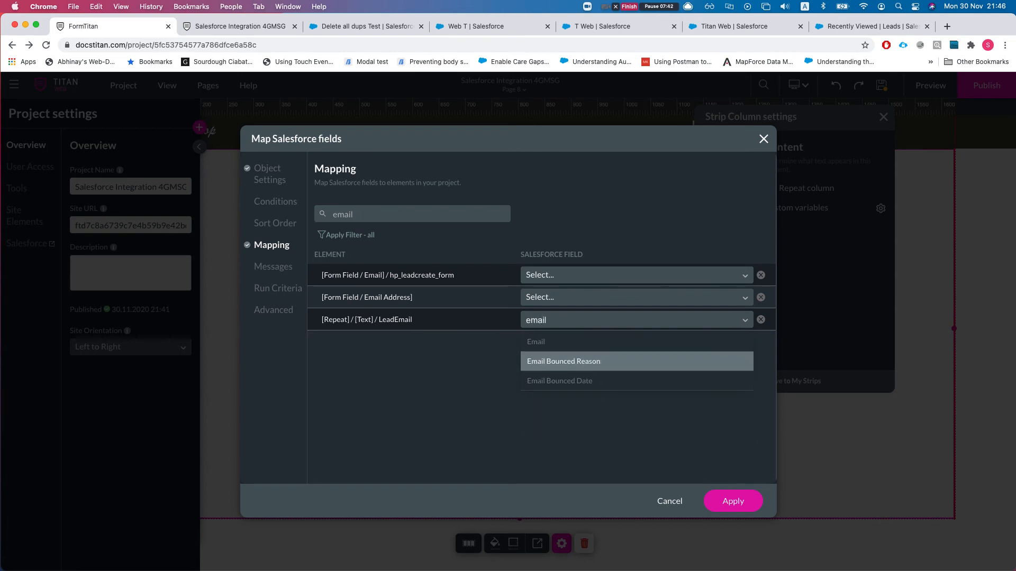
{"action": "key", "text": "Up"}
{"action": "key", "text": "Return"}
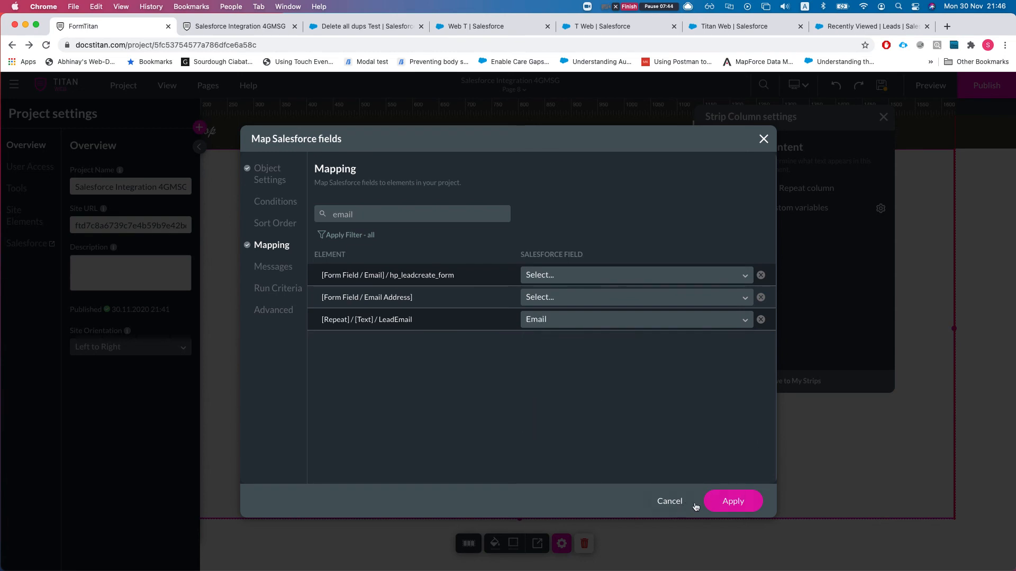
{"action": "left_click", "coordinate": [731, 502]}
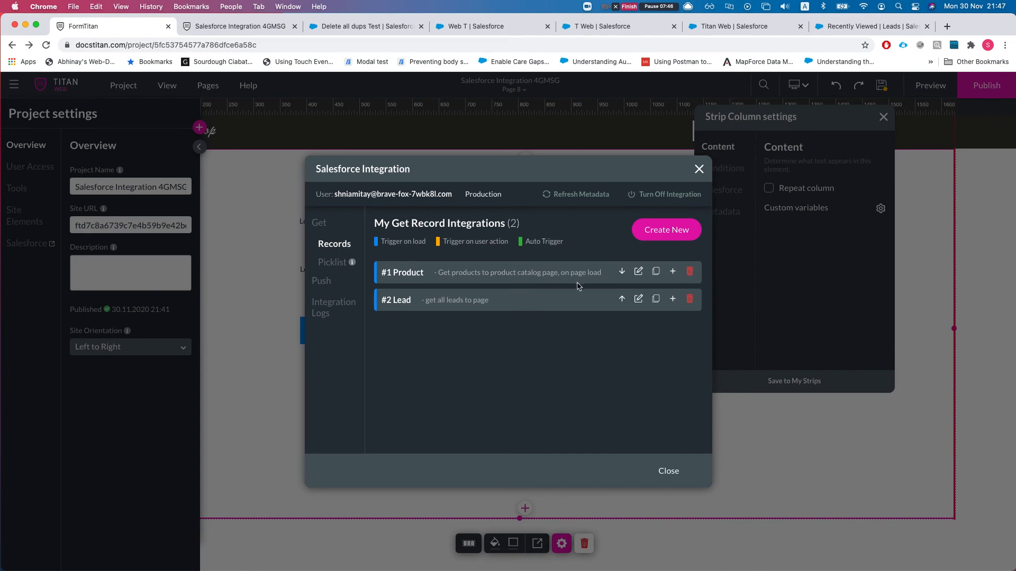
- Review the #2 Lead mapping again and close the integration windows without changes
{"action": "left_click", "coordinate": [640, 300]}
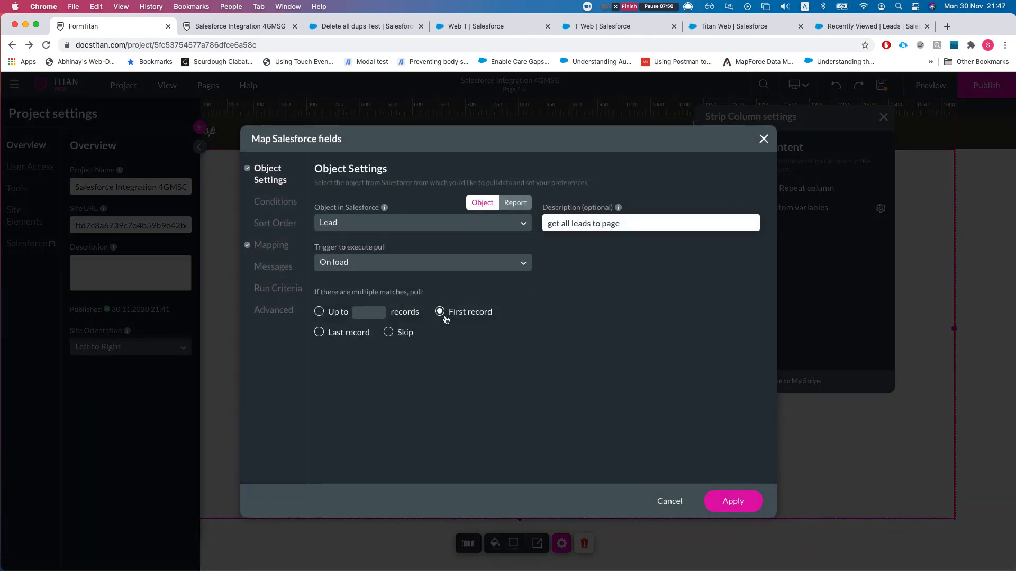
{"action": "left_click", "coordinate": [283, 249]}
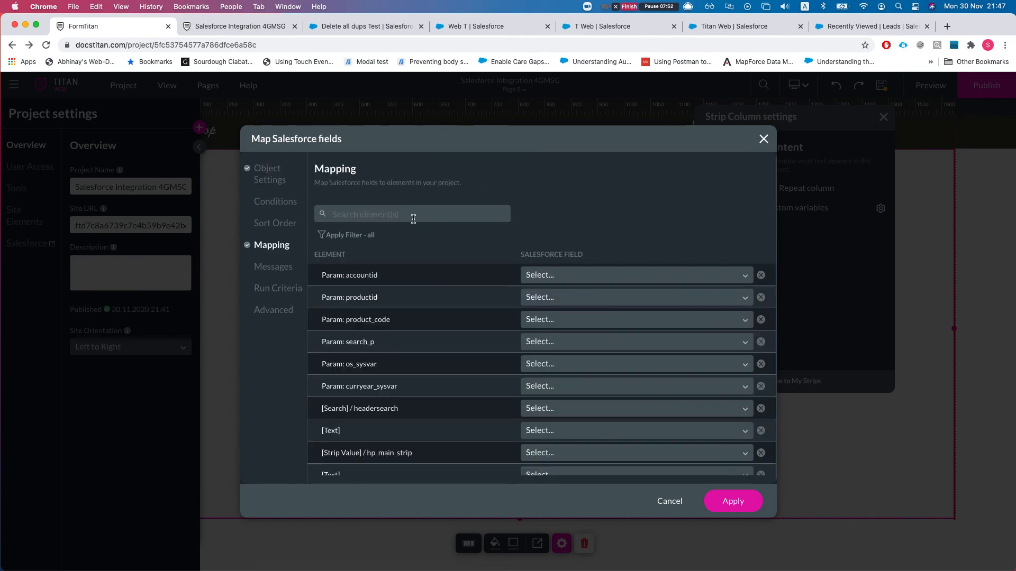
{"action": "type", "text": "strip"}
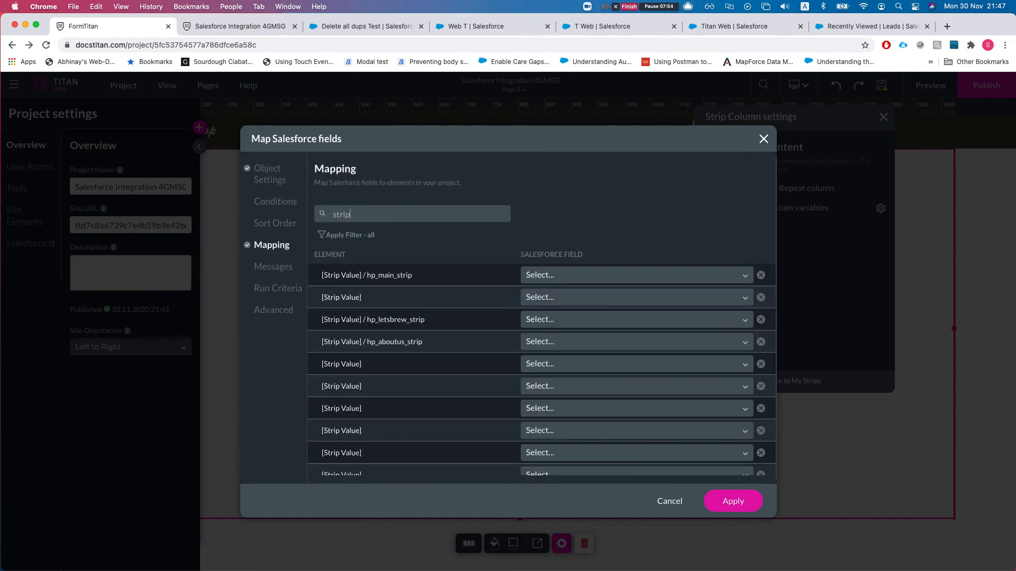
{"action": "scroll", "coordinate": [465, 356], "scroll_direction": "down", "scroll_amount": 10}
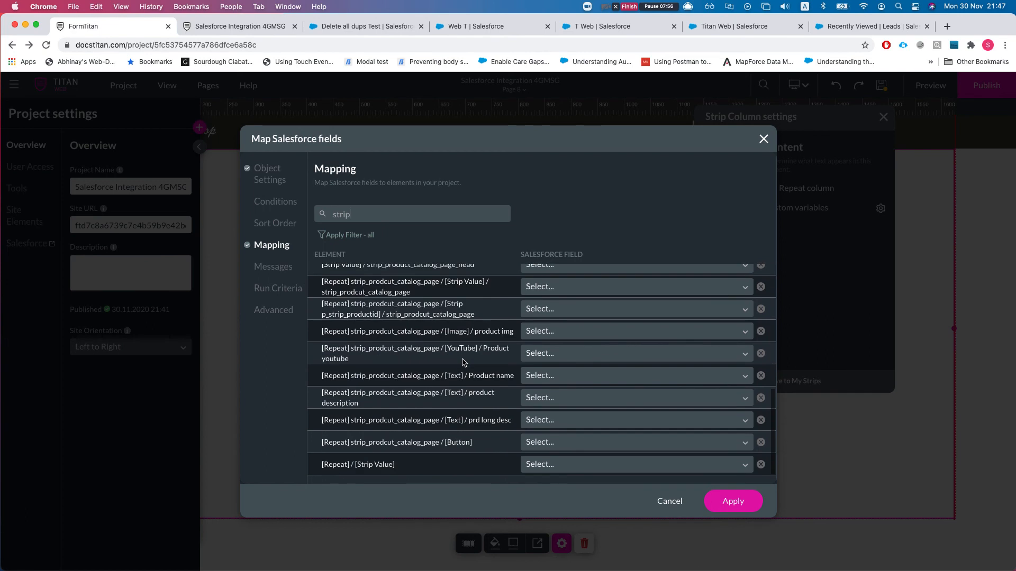
{"action": "left_click", "coordinate": [668, 503]}
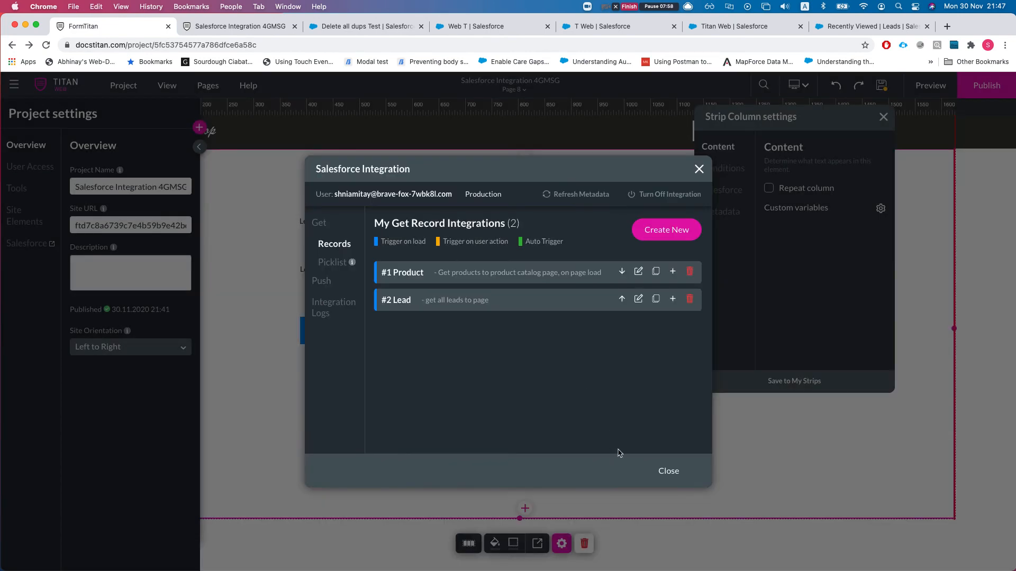
{"action": "left_click", "coordinate": [668, 471]}
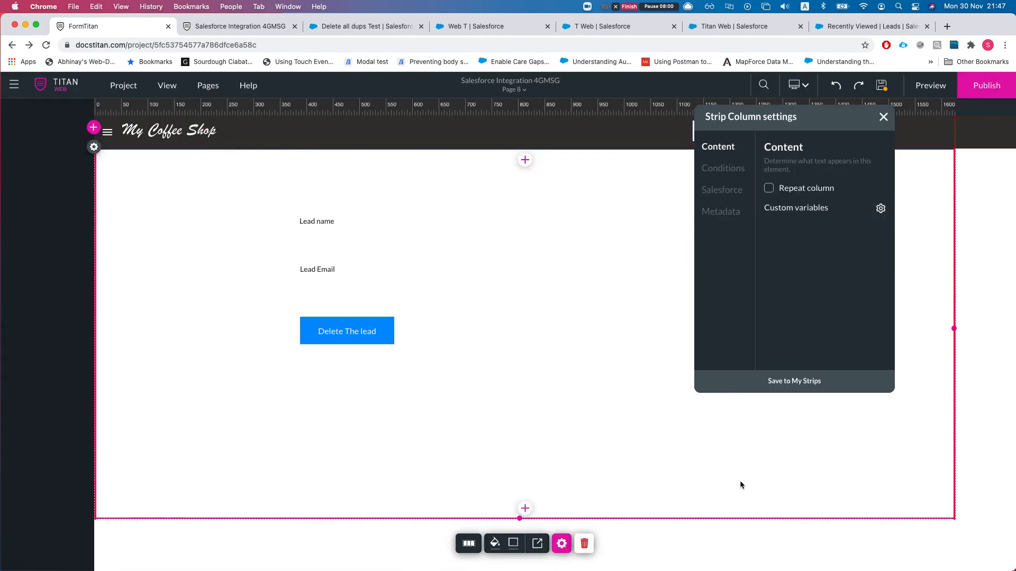
- Tag the lead strip as leadStrip in its metadata settings
{"action": "left_click", "coordinate": [740, 482]}
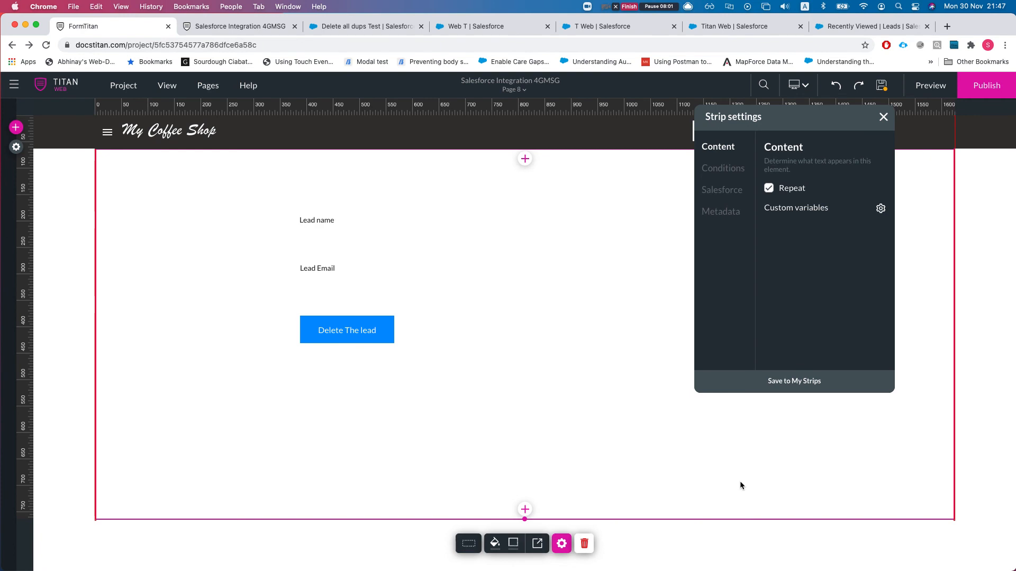
{"action": "left_click", "coordinate": [720, 211]}
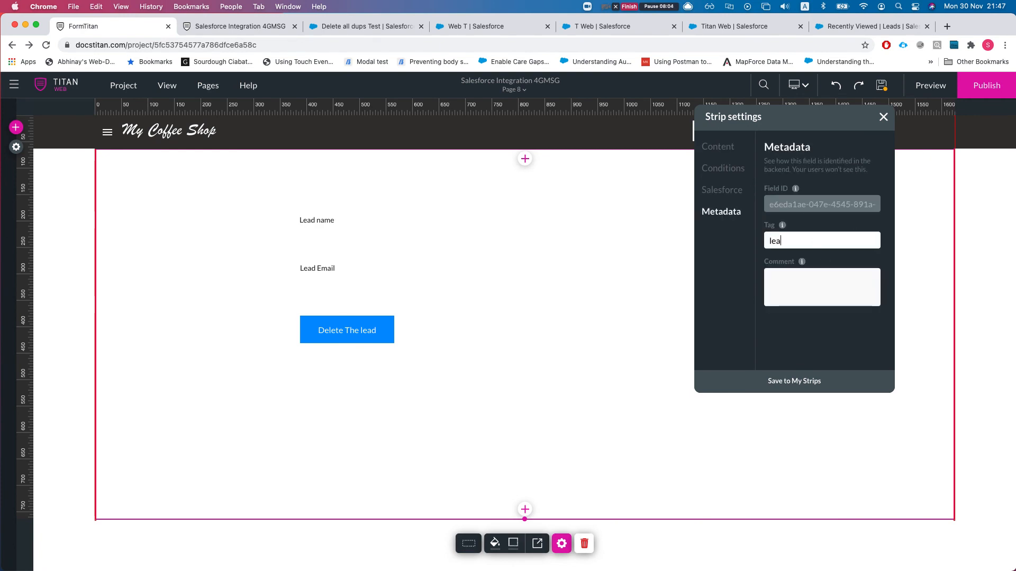
{"action": "type", "text": "leadStrip"}
{"action": "left_click", "coordinate": [392, 391]}
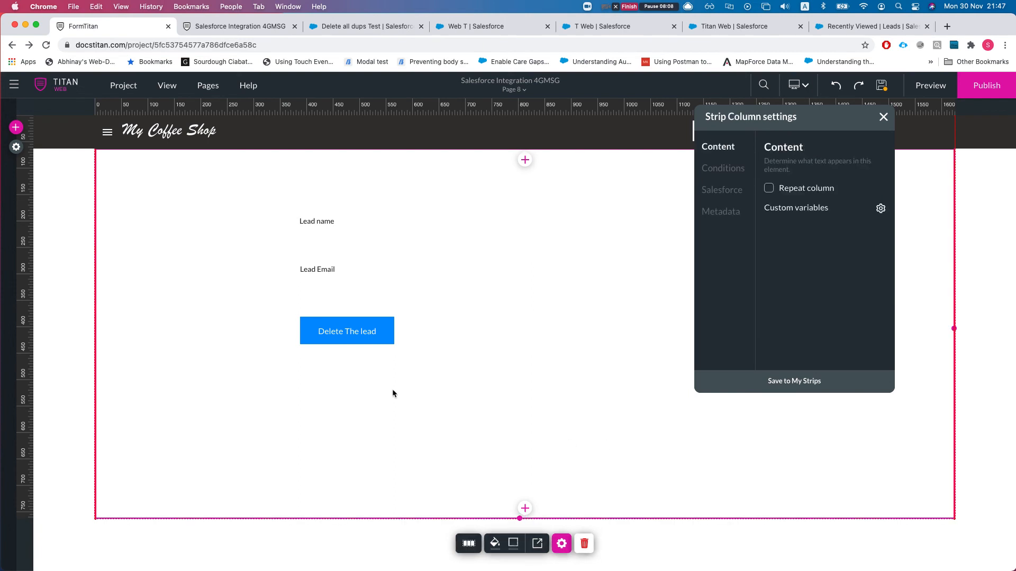
{"action": "left_click", "coordinate": [688, 447]}
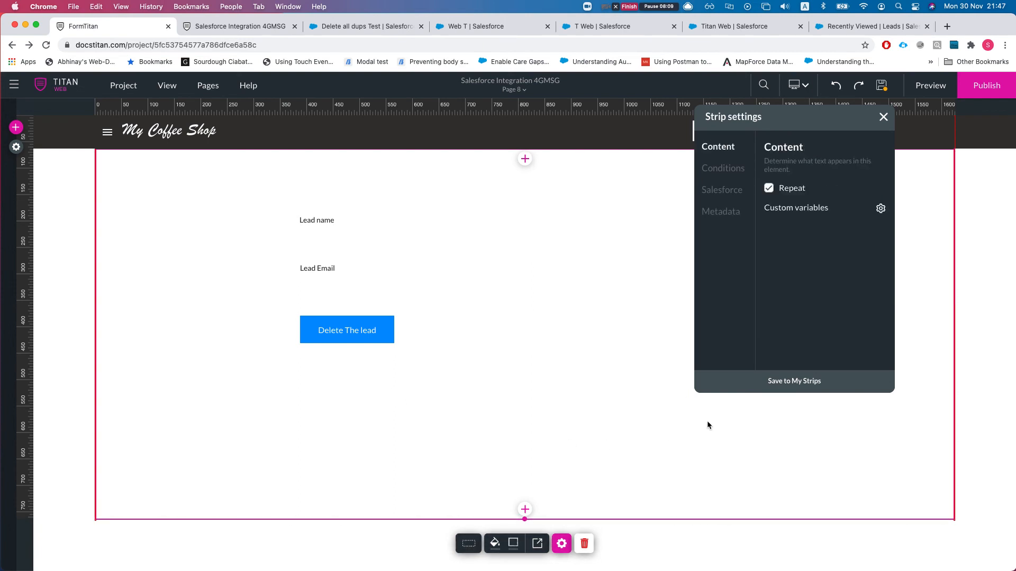
- Map leadStrip to Lead ID in the #2 Lead get integration and apply
{"action": "left_click", "coordinate": [720, 191]}
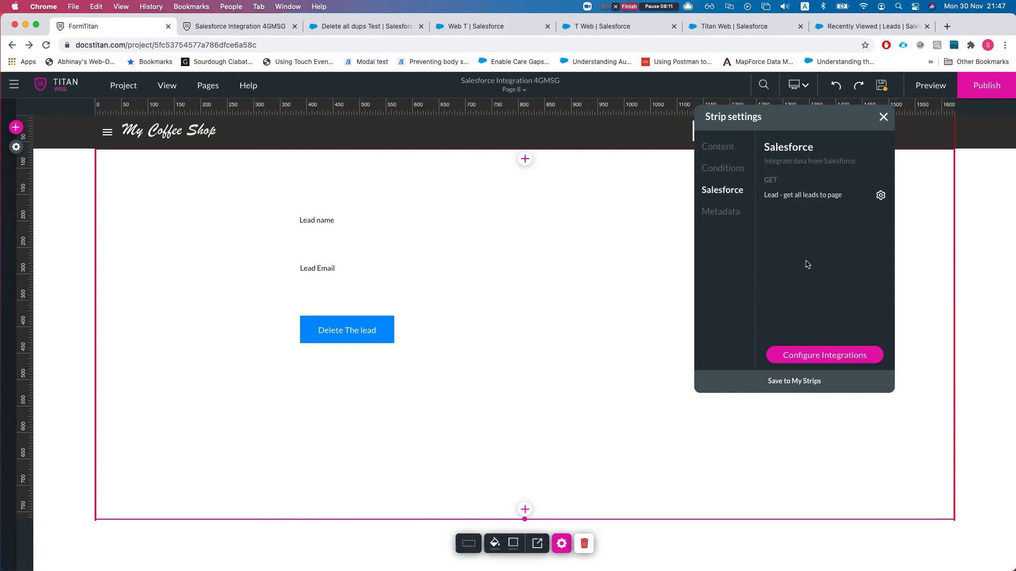
{"action": "left_click", "coordinate": [810, 362]}
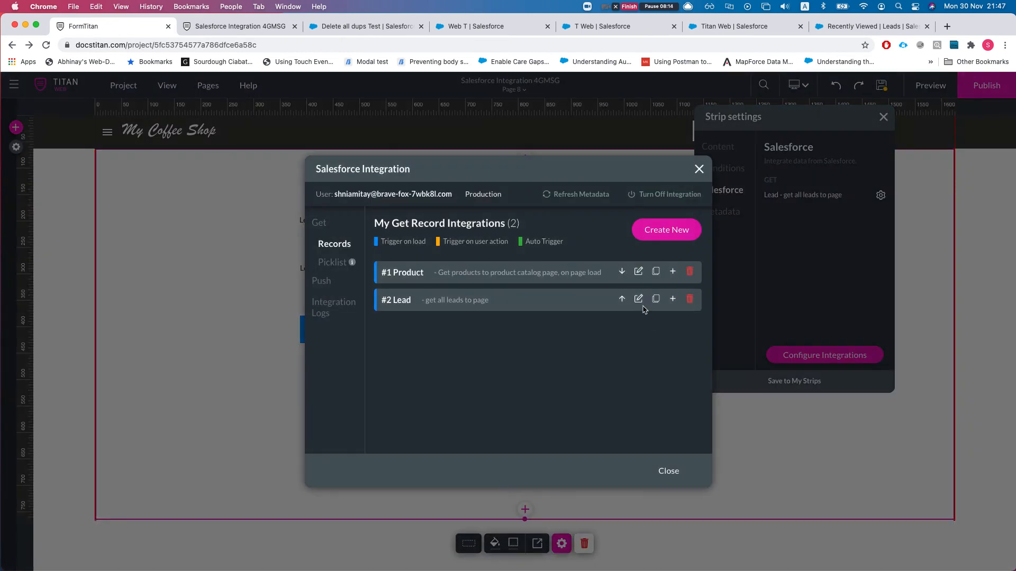
{"action": "left_click", "coordinate": [638, 299]}
{"action": "left_click", "coordinate": [284, 246]}
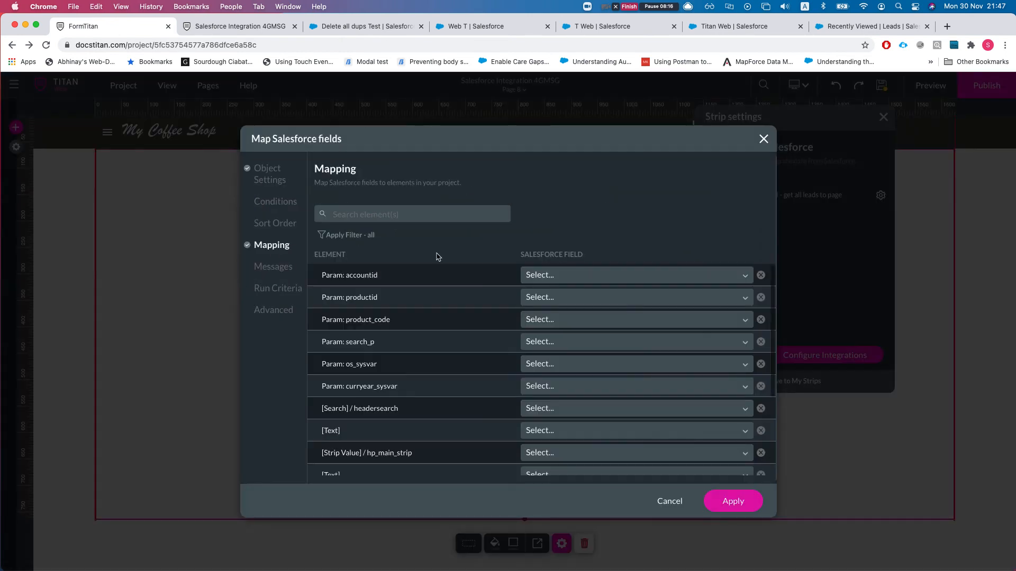
{"action": "type", "text": "leadst"}
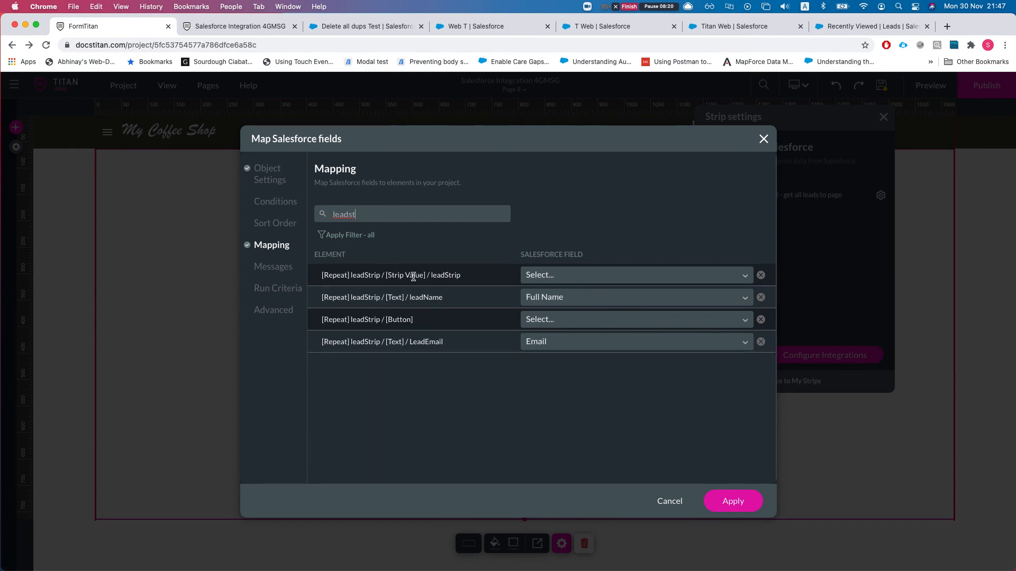
{"action": "left_click", "coordinate": [597, 275]}
{"action": "type", "text": "lead"}
{"action": "key", "text": "Return"}
{"action": "left_click", "coordinate": [739, 502]}
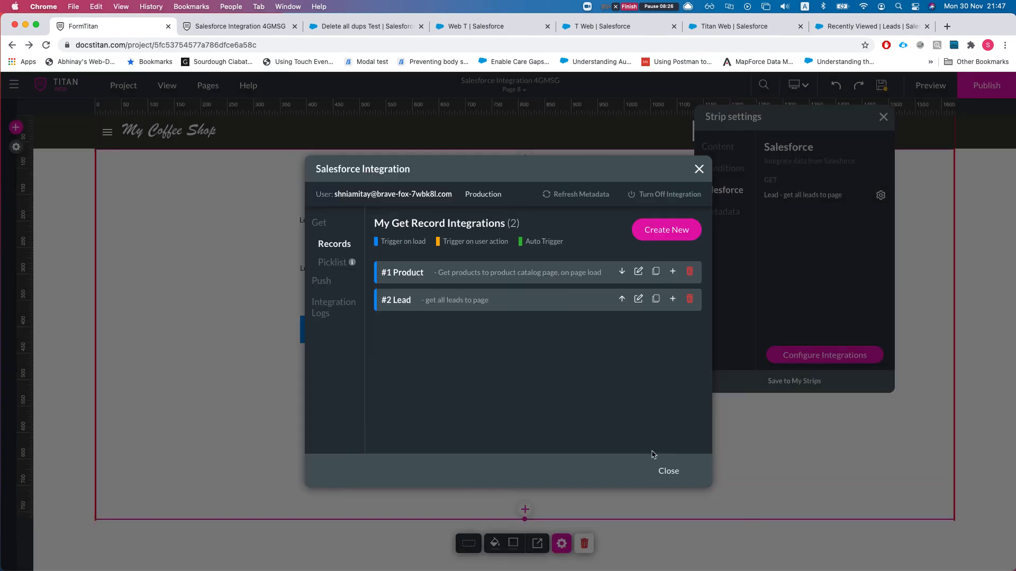
{"action": "left_click", "coordinate": [322, 281]}
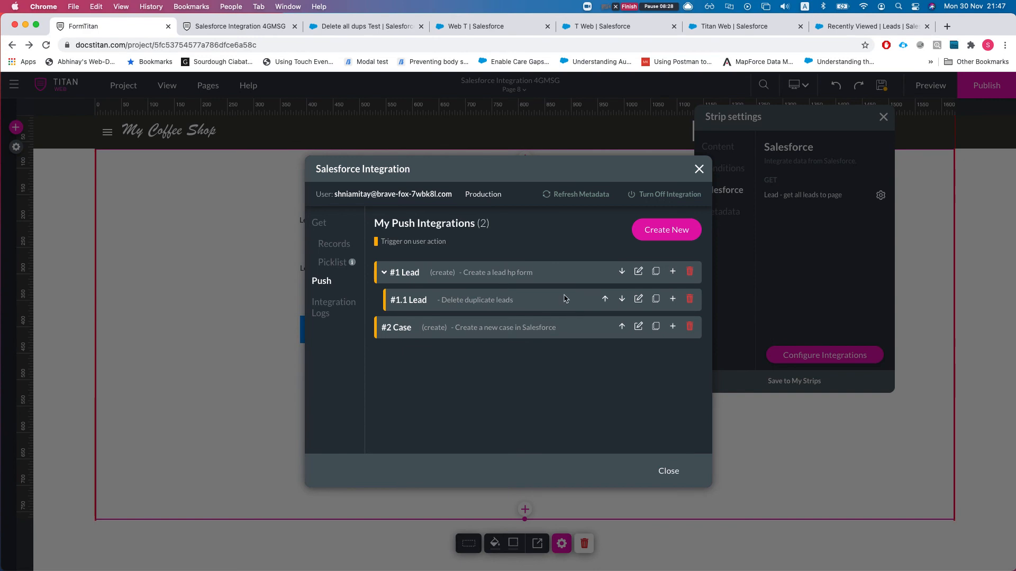
- Create a push integration on Lead, described 'delete lead by id', with action Delete
{"action": "left_click", "coordinate": [657, 244]}
{"action": "left_click", "coordinate": [360, 229]}
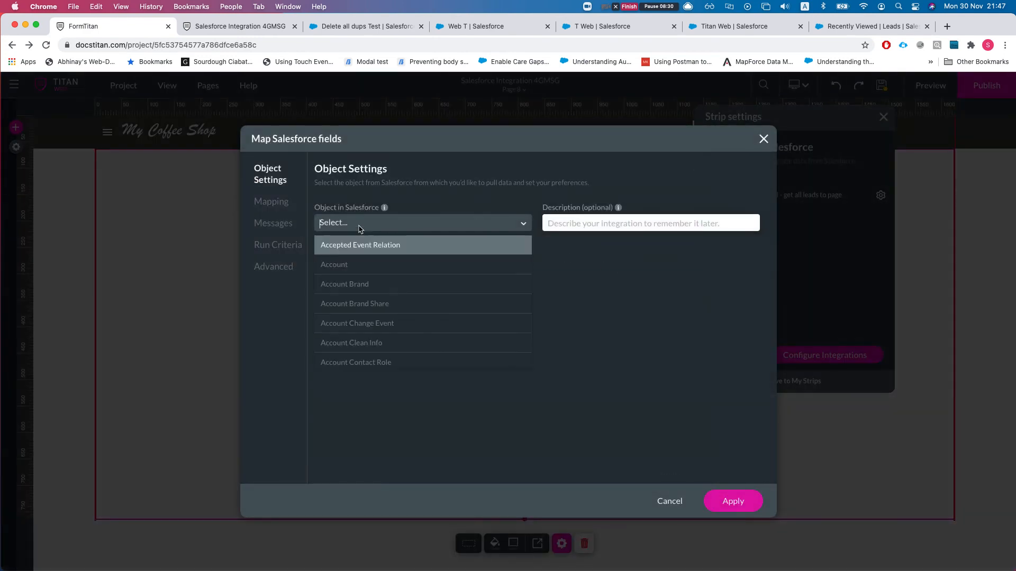
{"action": "type", "text": "lead"}
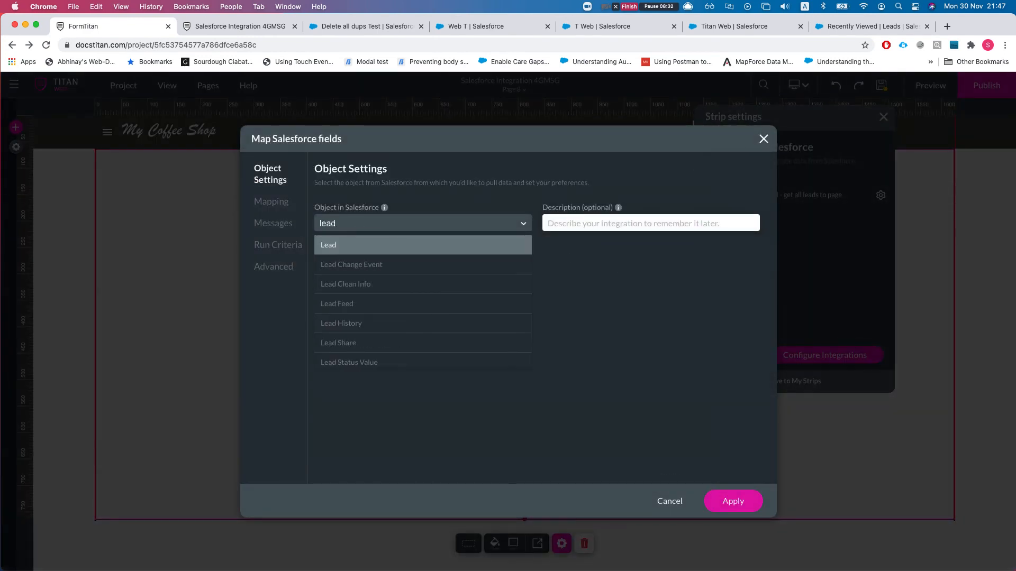
{"action": "key", "text": "Return"}
{"action": "left_click", "coordinate": [597, 227]}
{"action": "type", "text": "delete lead by"}
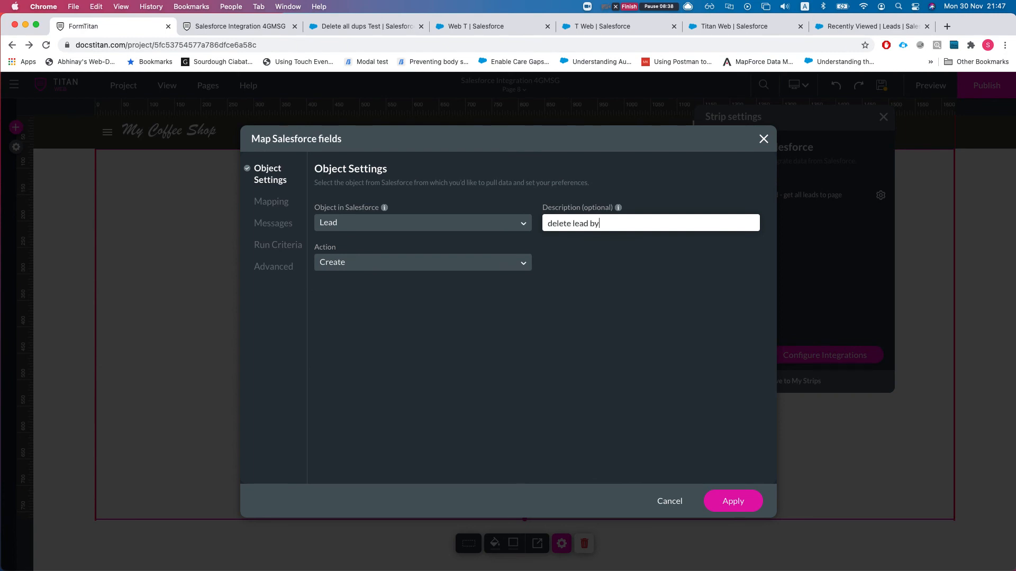
{"action": "left_click", "coordinate": [438, 269]}
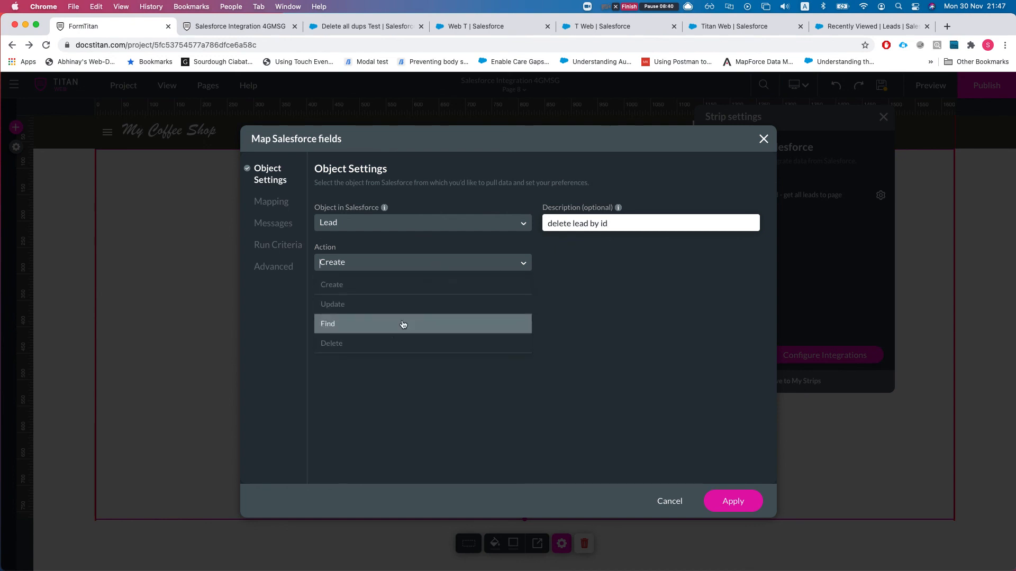
{"action": "left_click", "coordinate": [401, 324]}
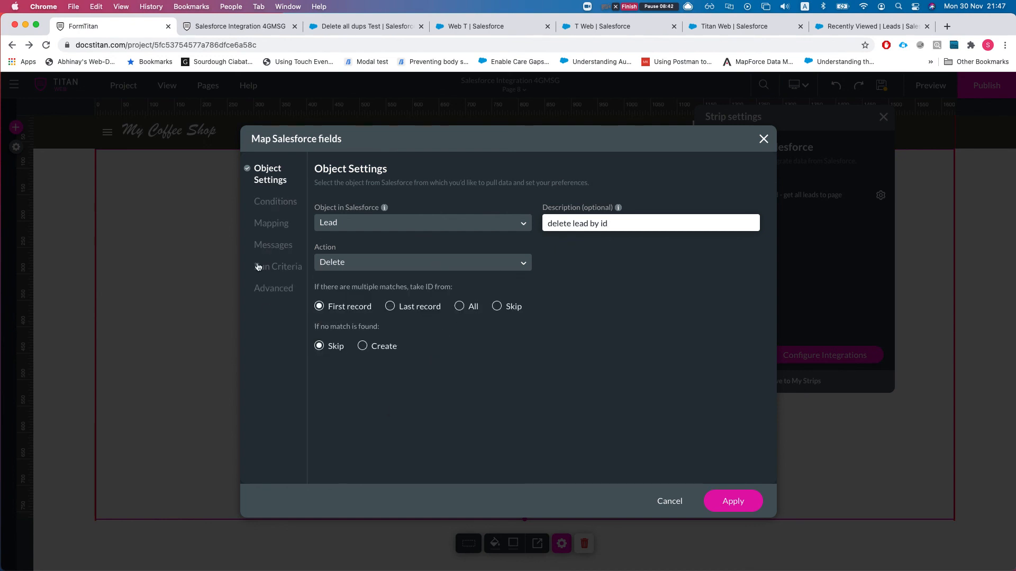
- Add a condition where Lead ID Equals a Field value
{"action": "left_click", "coordinate": [276, 203]}
{"action": "left_click", "coordinate": [364, 229]}
{"action": "type", "text": "lead"}
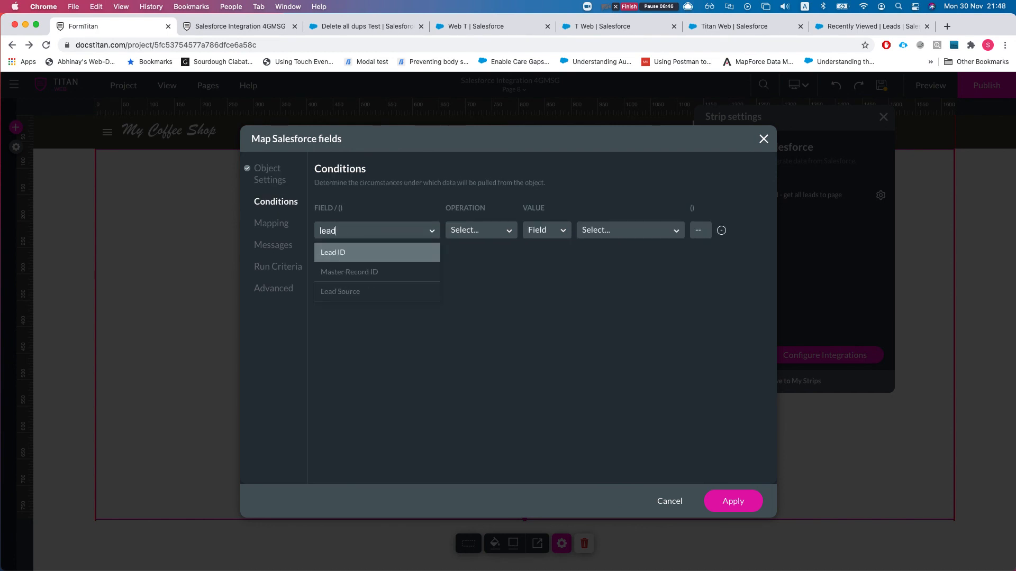
{"action": "key", "text": "Return"}
{"action": "left_click", "coordinate": [479, 230]}
{"action": "left_click", "coordinate": [476, 272]}
{"action": "left_click", "coordinate": [559, 231]}
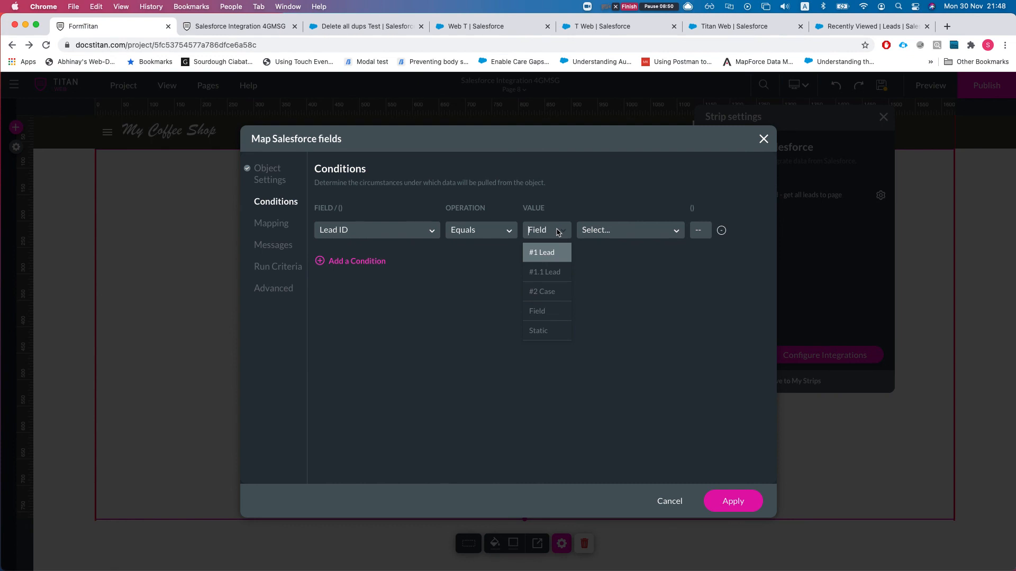
{"action": "left_click", "coordinate": [545, 312]}
- Compare Lead ID to the leadStrip strip value and save as #3 Lead (delete)
{"action": "left_click", "coordinate": [602, 235]}
{"action": "type", "text": "lead"}
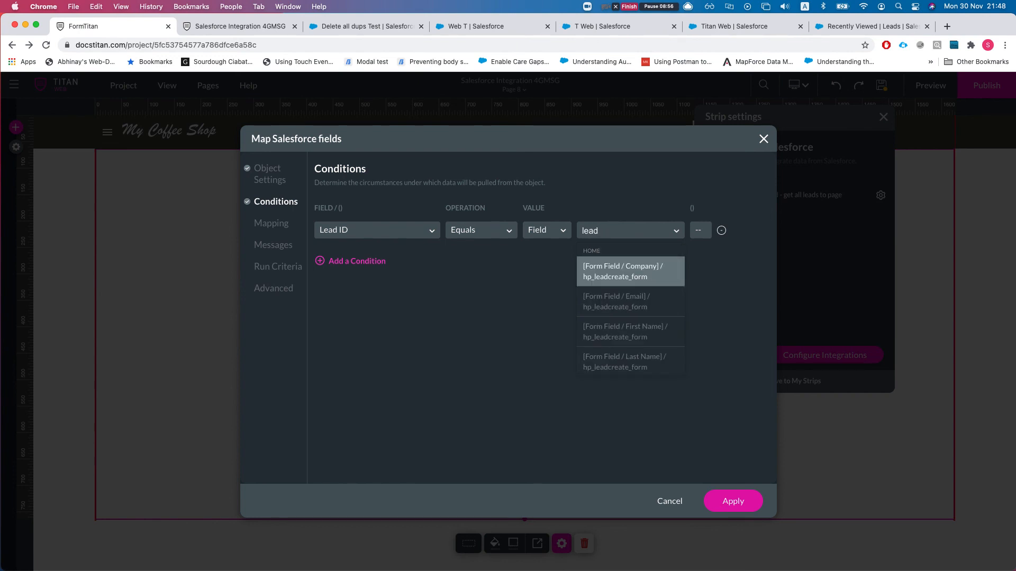
{"action": "type", "text": "st"}
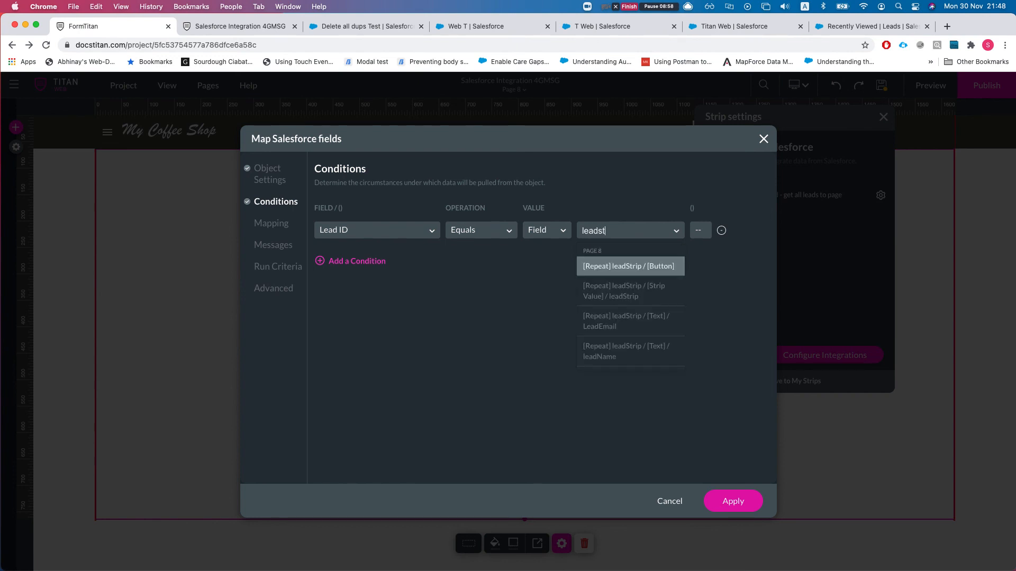
{"action": "key", "text": "Down"}
{"action": "key", "text": "Down"}
{"action": "key", "text": "Down"}
{"action": "key", "text": "Up"}
{"action": "key", "text": "Up"}
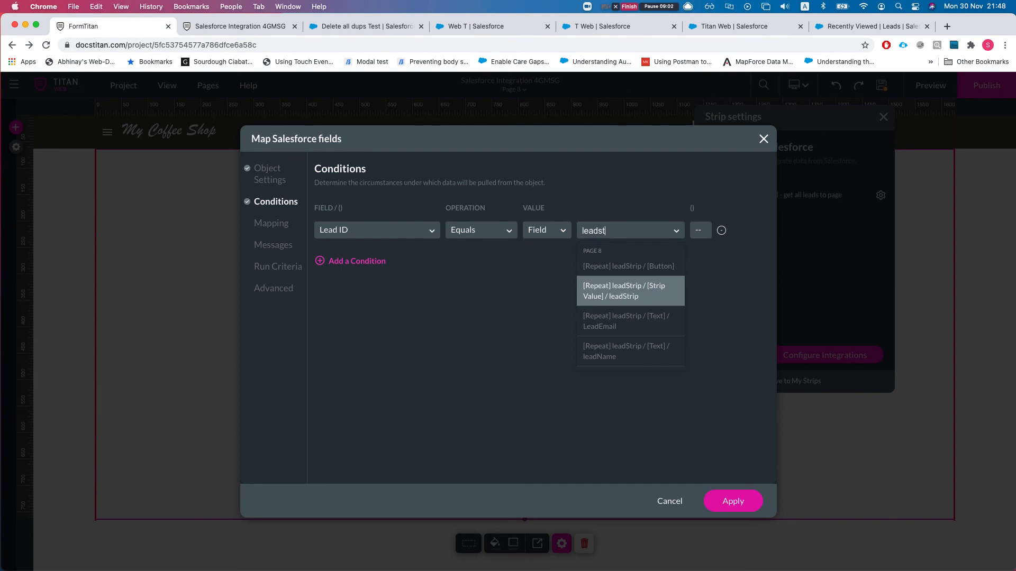
{"action": "key", "text": "Return"}
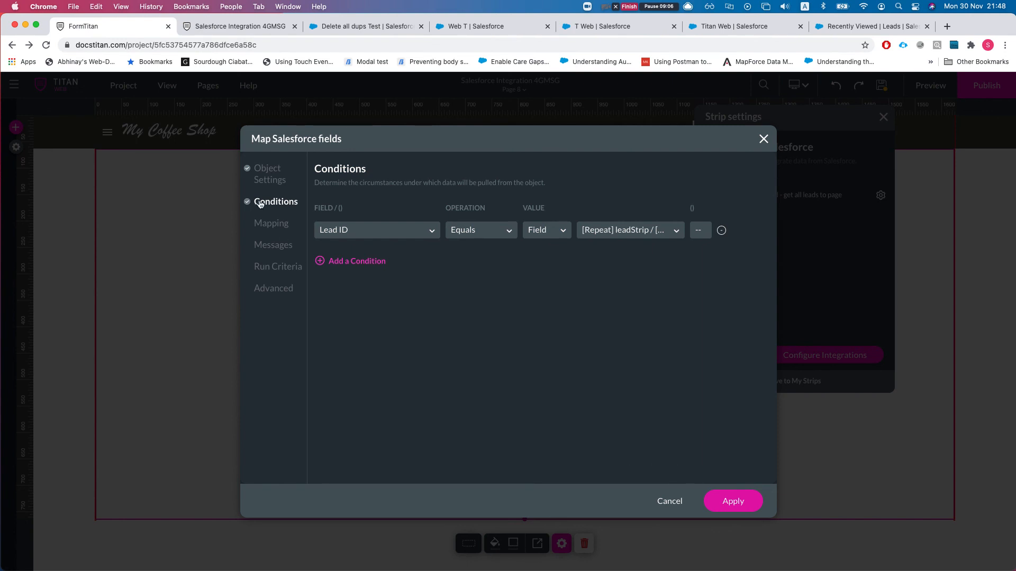
{"action": "left_click", "coordinate": [262, 178]}
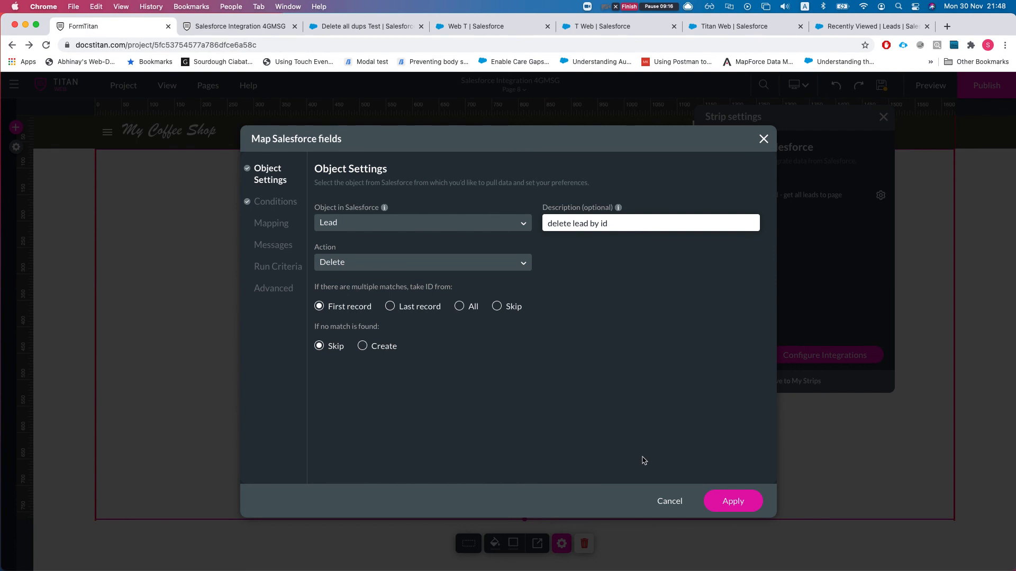
{"action": "left_click", "coordinate": [742, 505]}
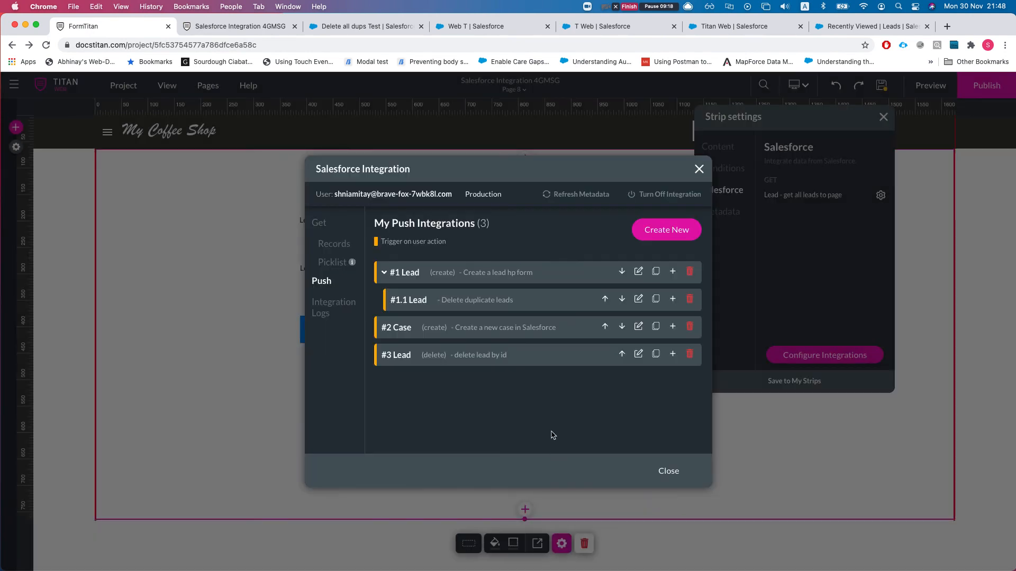
- Give the Delete The lead button an on-click Salesforce action running #3 Lead (delete)
{"action": "left_click", "coordinate": [661, 471]}
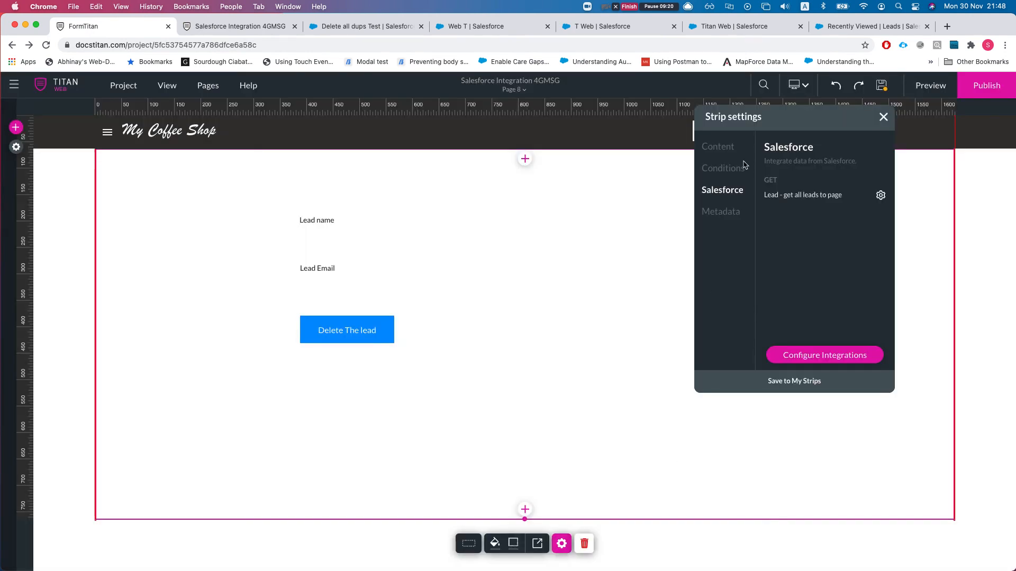
{"action": "left_click", "coordinate": [324, 340]}
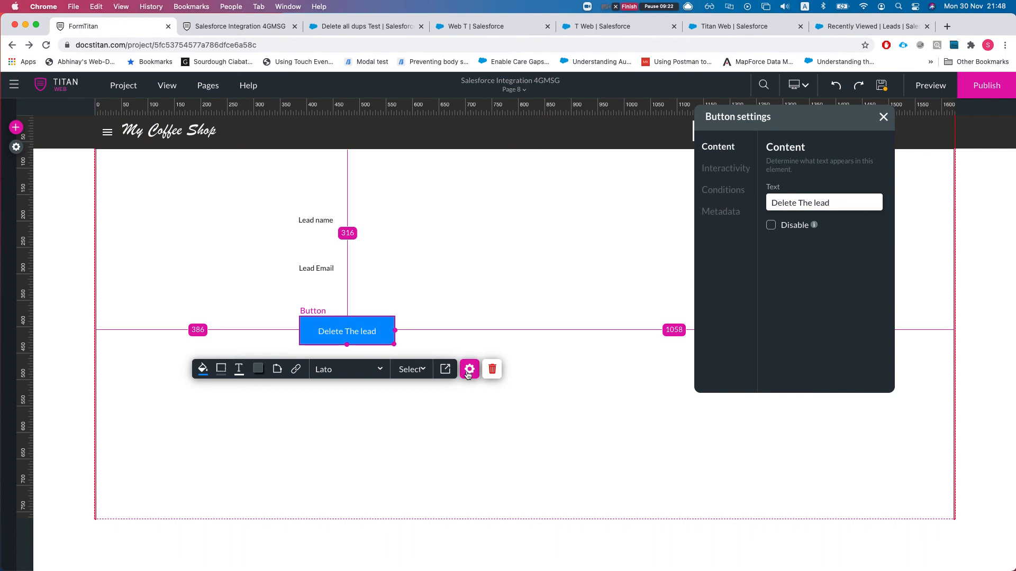
{"action": "left_click", "coordinate": [296, 370]}
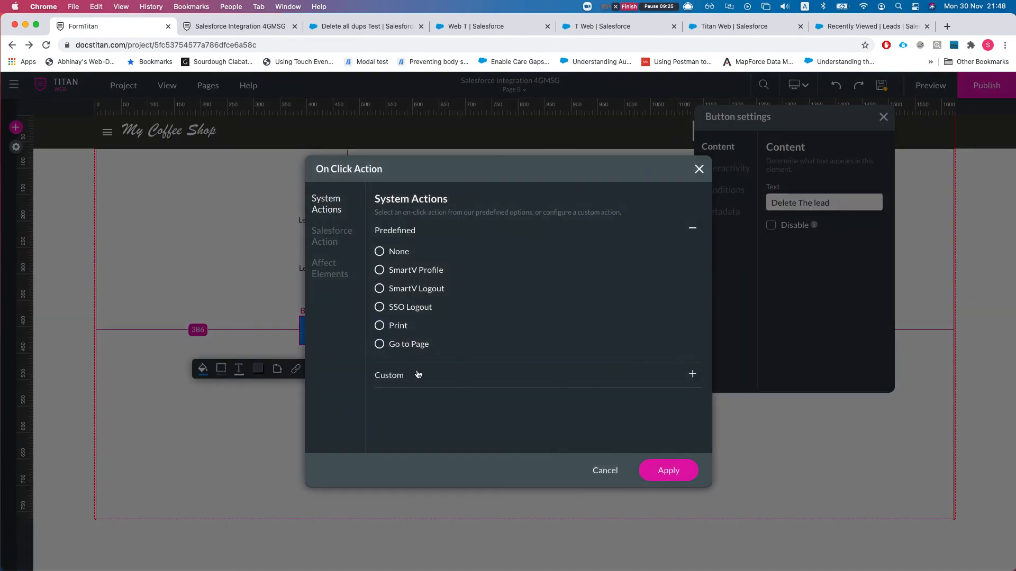
{"action": "left_click", "coordinate": [326, 241]}
{"action": "left_click", "coordinate": [463, 255]}
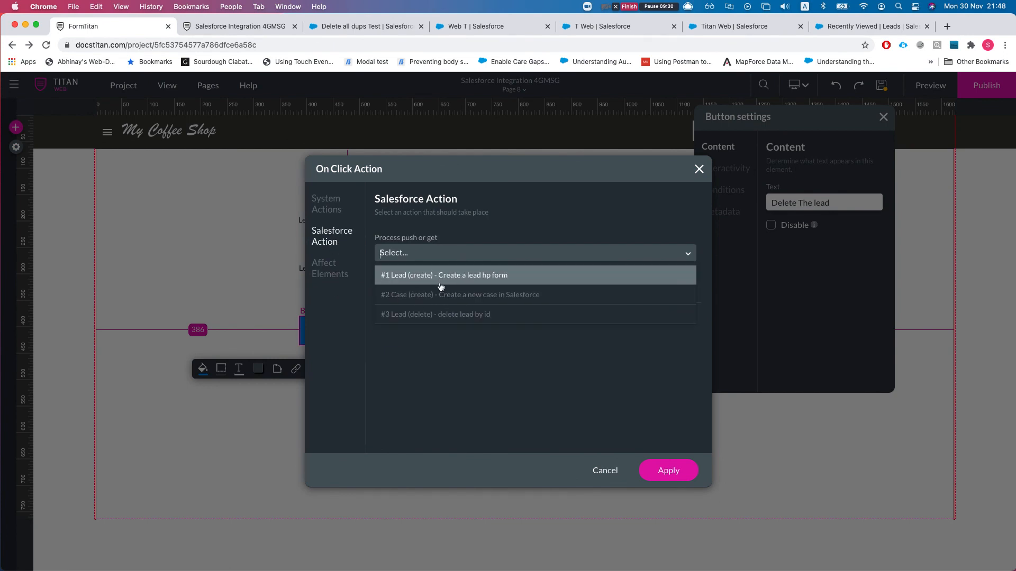
{"action": "left_click", "coordinate": [431, 315]}
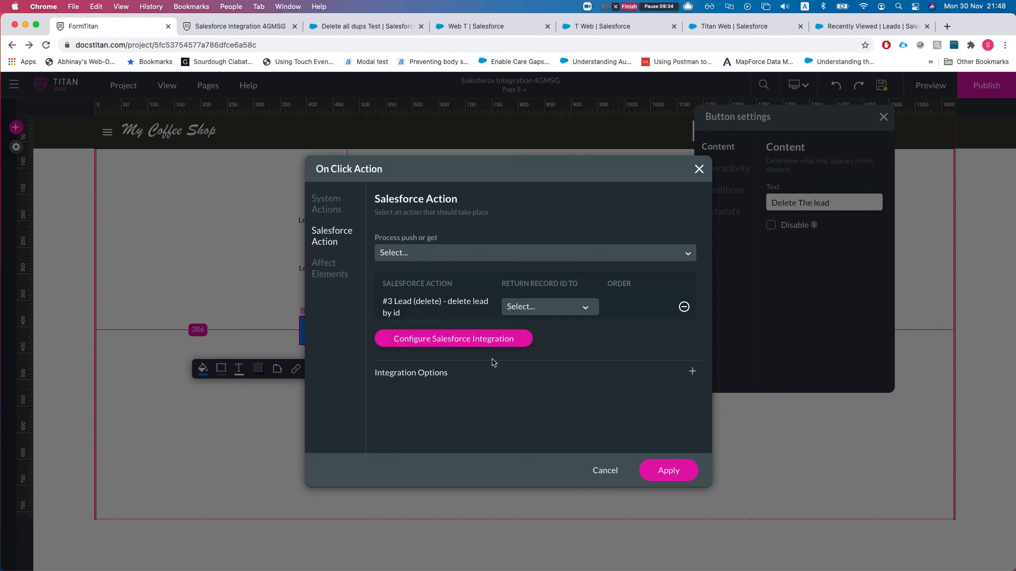
{"action": "left_click", "coordinate": [656, 470]}
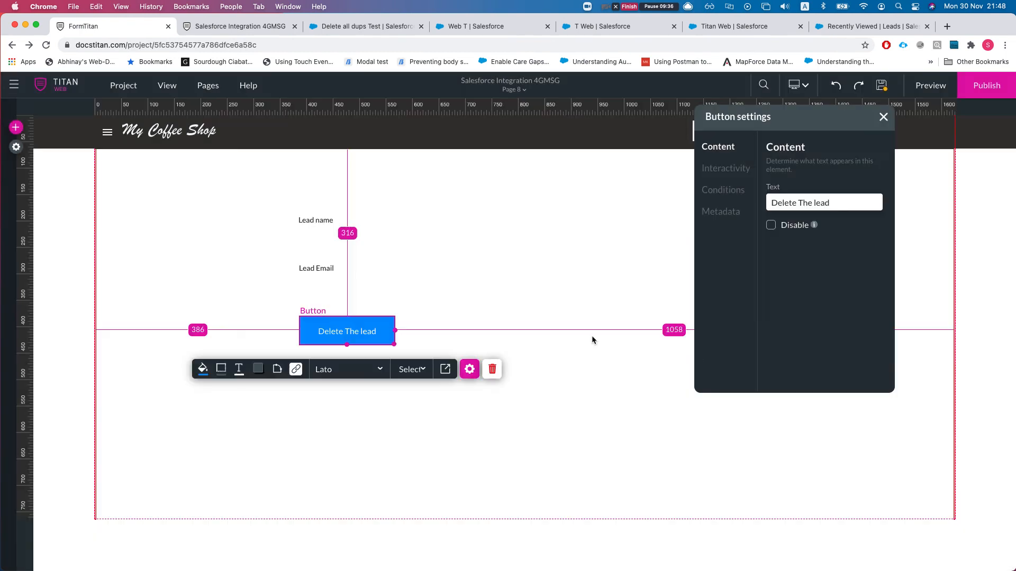
{"action": "left_click", "coordinate": [883, 117]}
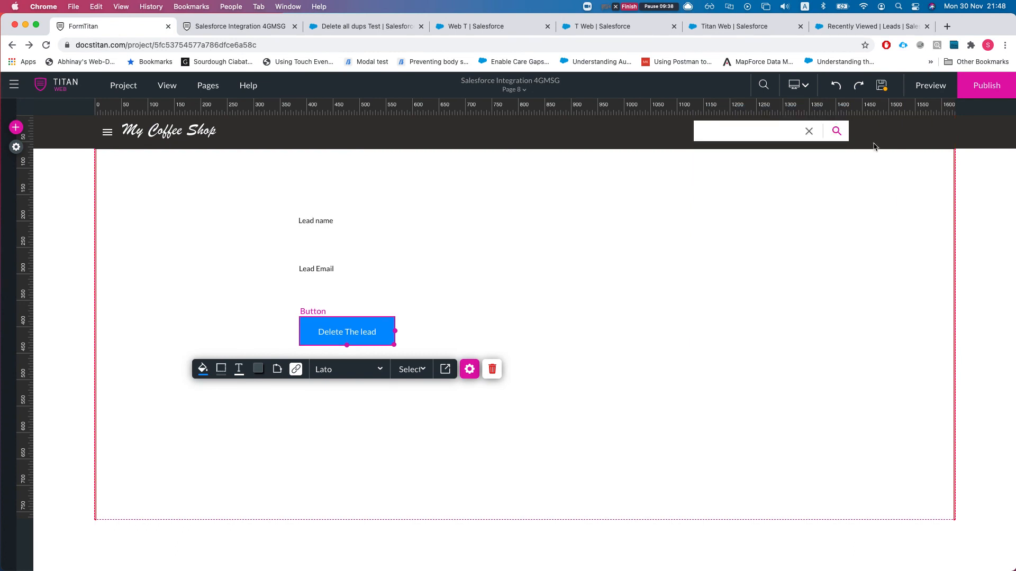
{"action": "left_click", "coordinate": [208, 87]}
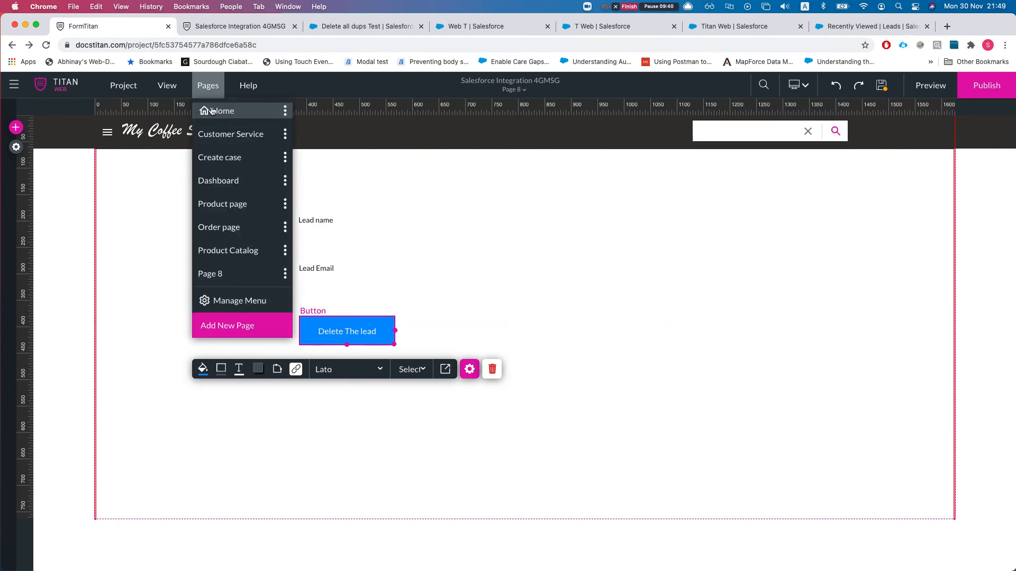
- Rename Page 8 to 'leads page' and save the project
{"action": "left_click", "coordinate": [285, 274]}
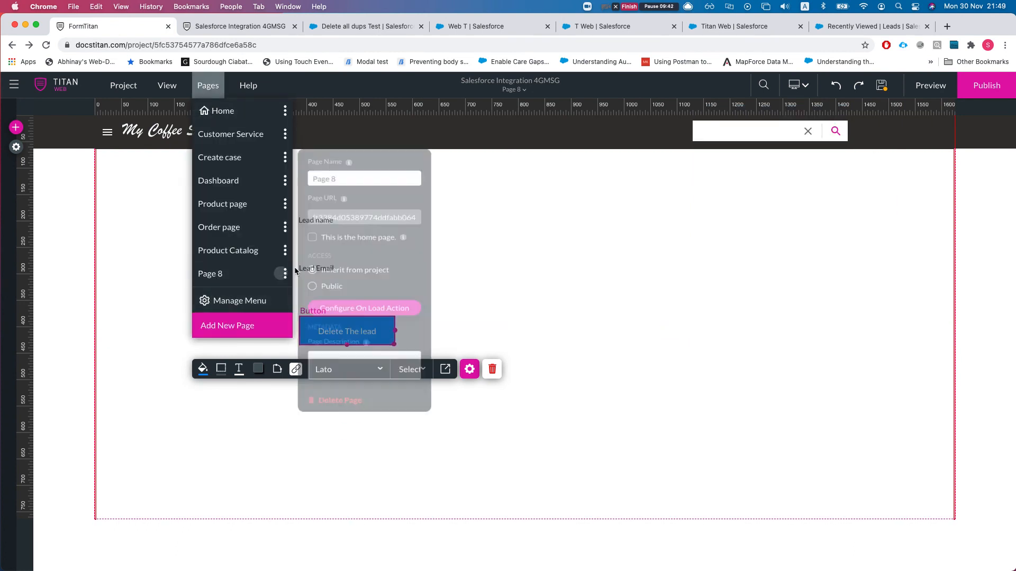
{"action": "triple_click", "coordinate": [374, 168]}
{"action": "type", "text": "leads p"}
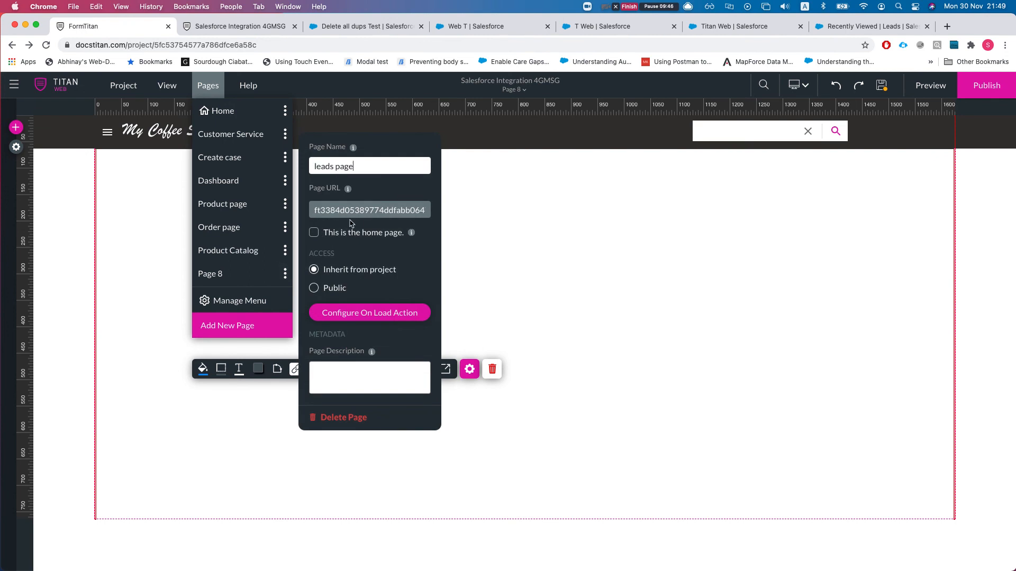
{"action": "left_click", "coordinate": [567, 216]}
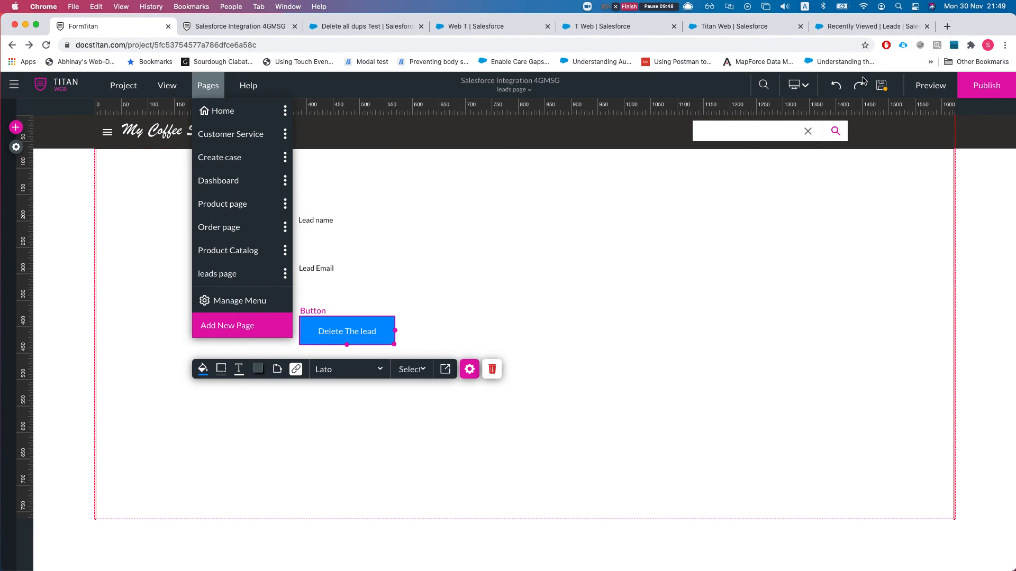
{"action": "left_click", "coordinate": [880, 86]}
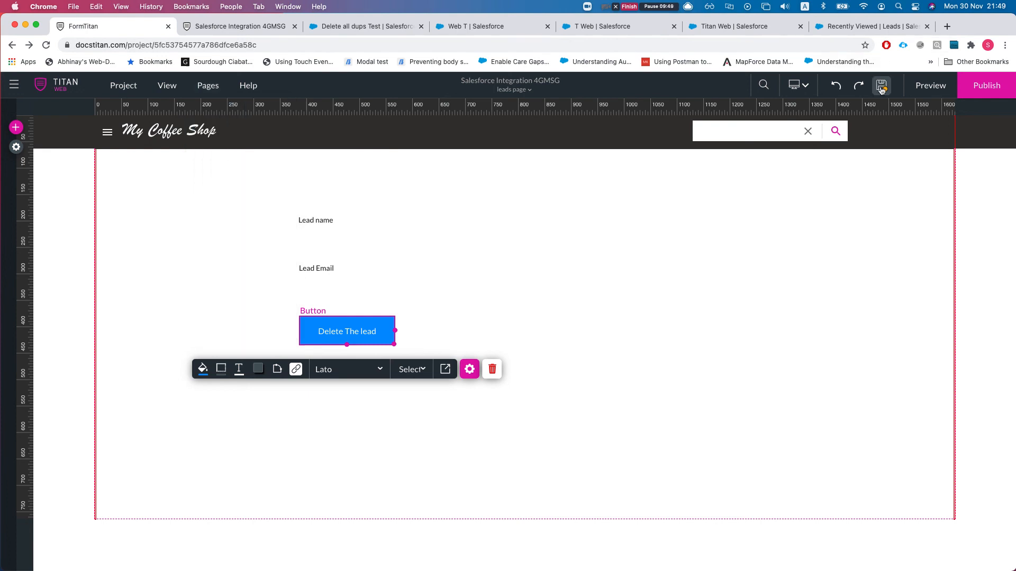
{"action": "left_click", "coordinate": [512, 89]}
- On the Home page, add a Primary button to the hero labelled 'Go to leads'
{"action": "left_click", "coordinate": [491, 104]}
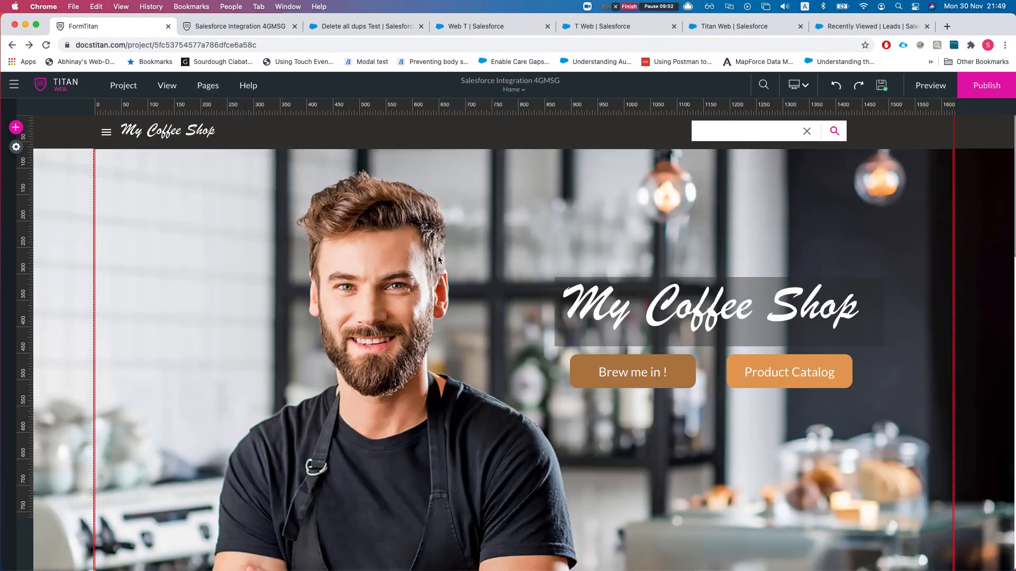
{"action": "left_click", "coordinate": [16, 127]}
{"action": "left_click", "coordinate": [24, 161]}
{"action": "left_click_drag", "start_coordinate": [124, 156], "coordinate": [343, 399]}
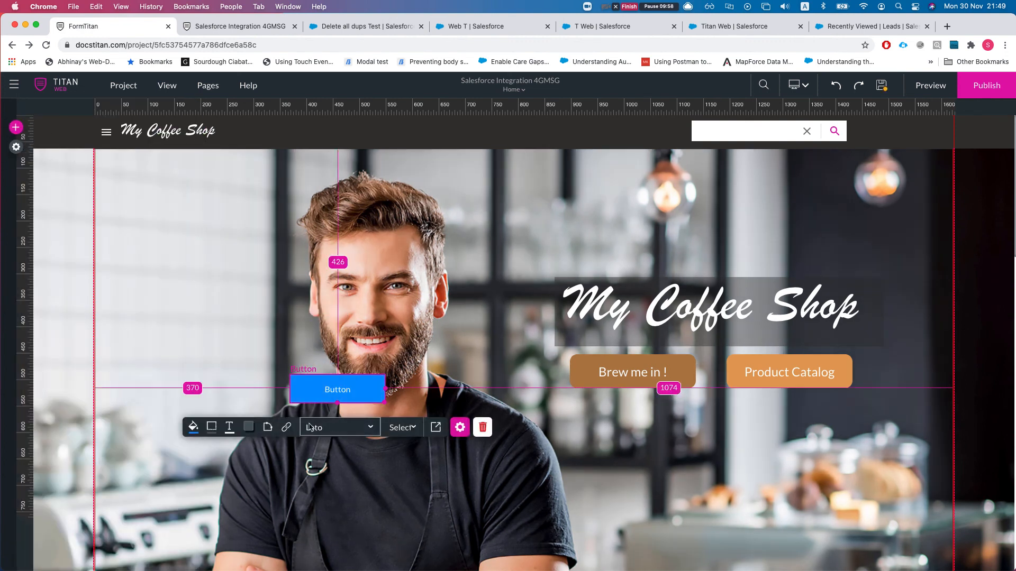
{"action": "left_click", "coordinate": [337, 392]}
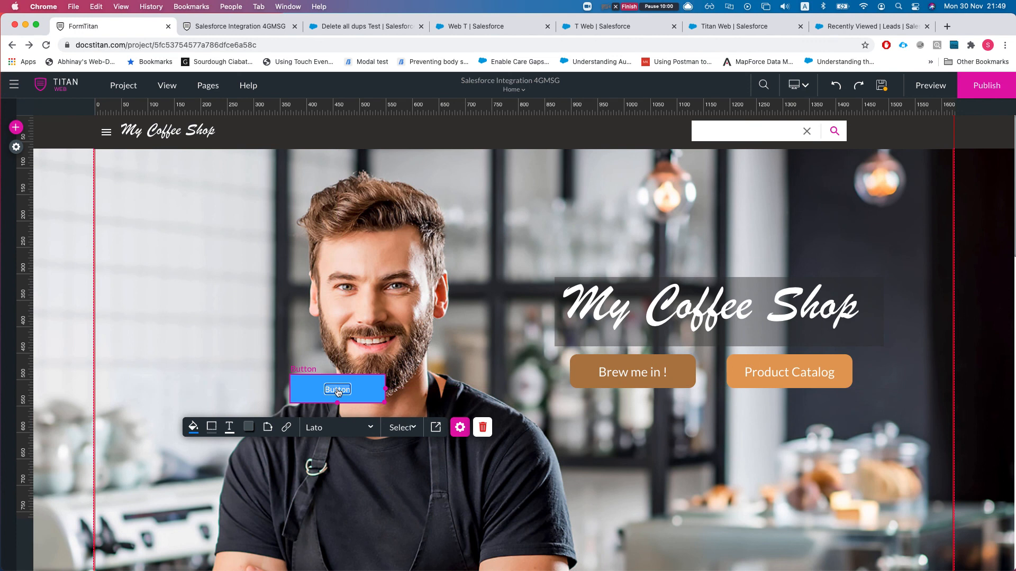
{"action": "double_click", "coordinate": [339, 393]}
{"action": "type", "text": "Go to leads"}
- Set the button's On Click Action to Go to Page 'leads page' and apply it
{"action": "left_click", "coordinate": [460, 427]}
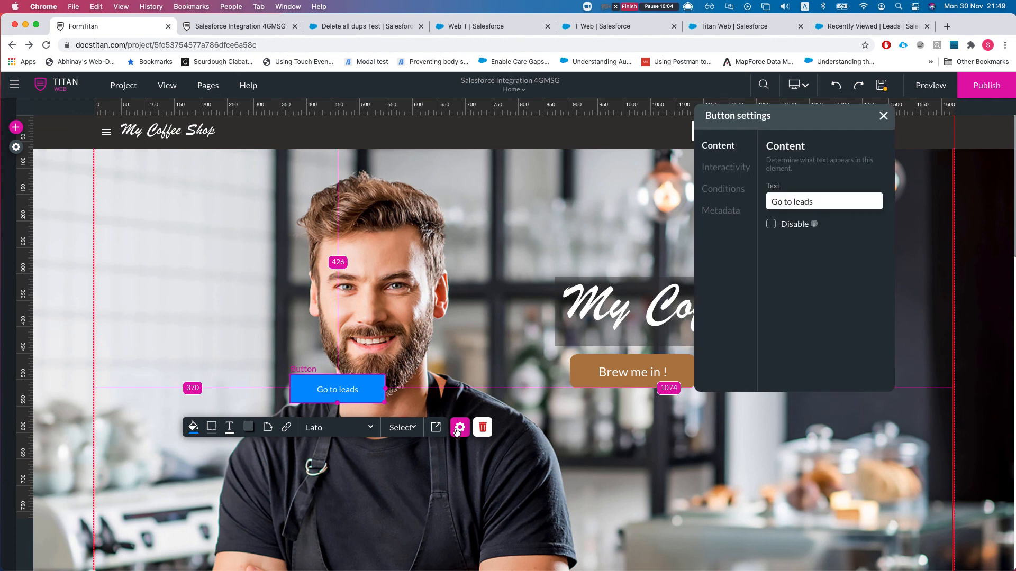
{"action": "left_click", "coordinate": [728, 169]}
{"action": "left_click", "coordinate": [788, 379]}
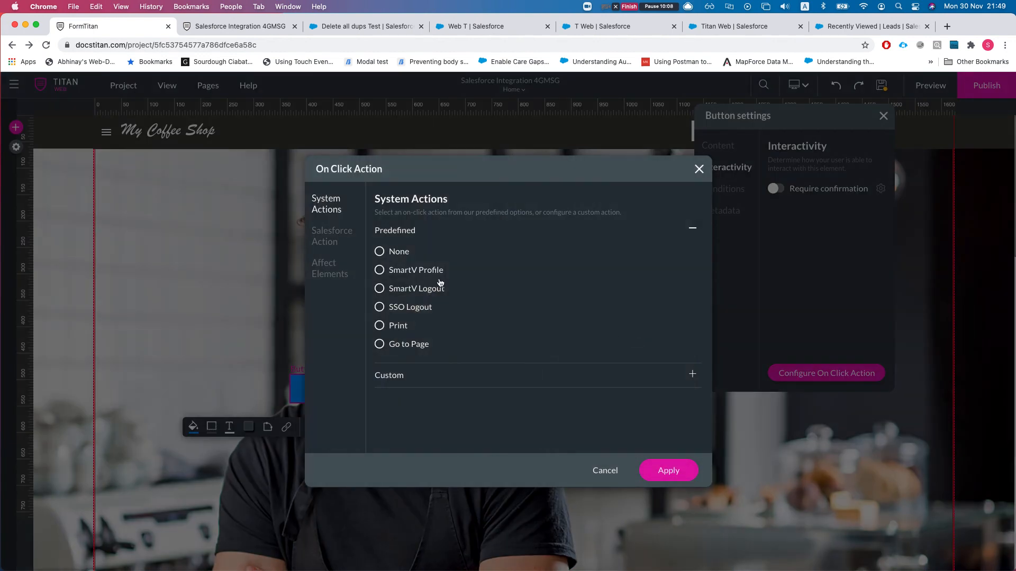
{"action": "left_click", "coordinate": [400, 344]}
{"action": "left_click", "coordinate": [459, 363]}
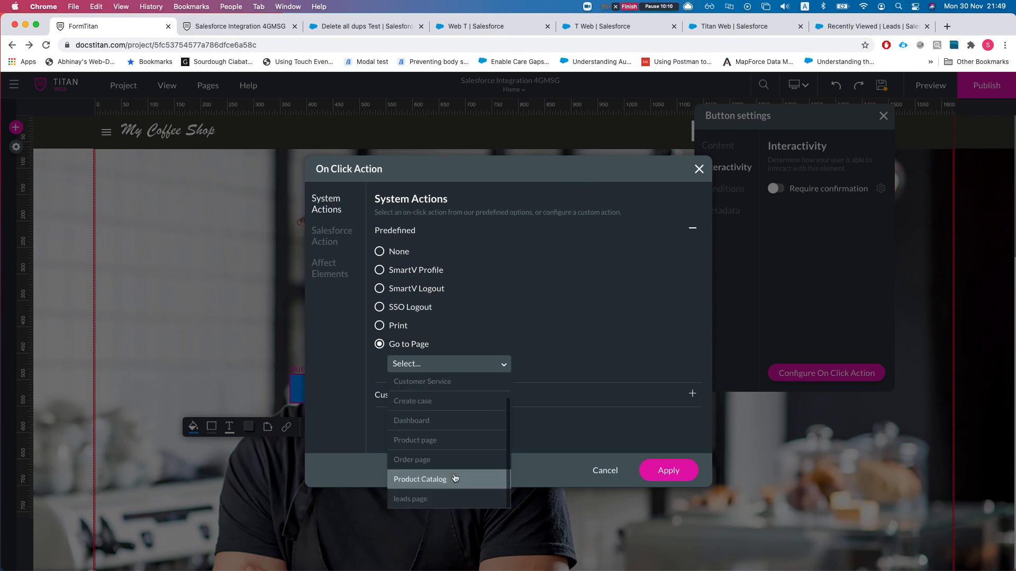
{"action": "left_click", "coordinate": [446, 497]}
{"action": "left_click", "coordinate": [669, 472]}
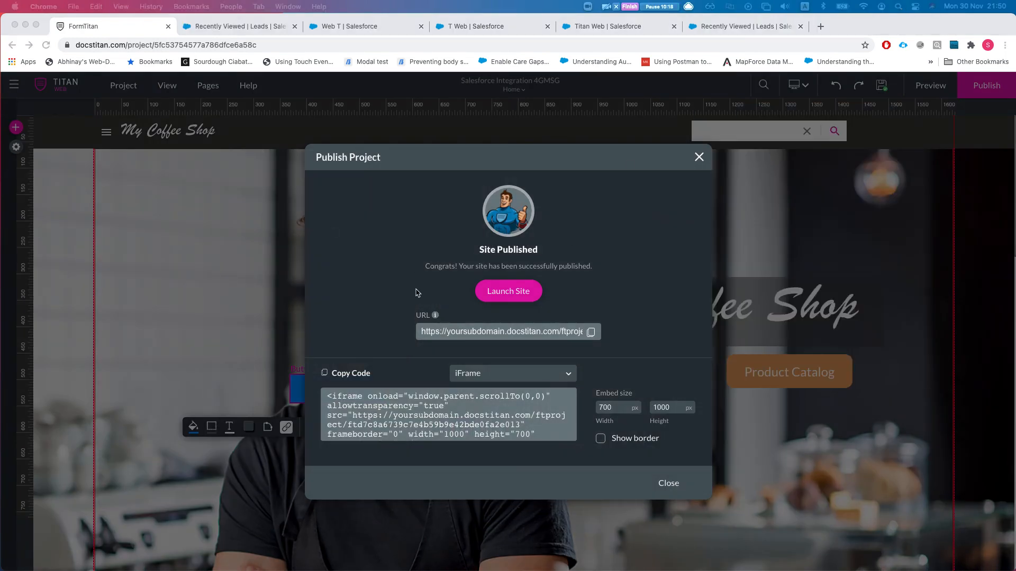
- Test the live Go to leads button, then close the publish confirmation in the editor
{"action": "left_click", "coordinate": [523, 296]}
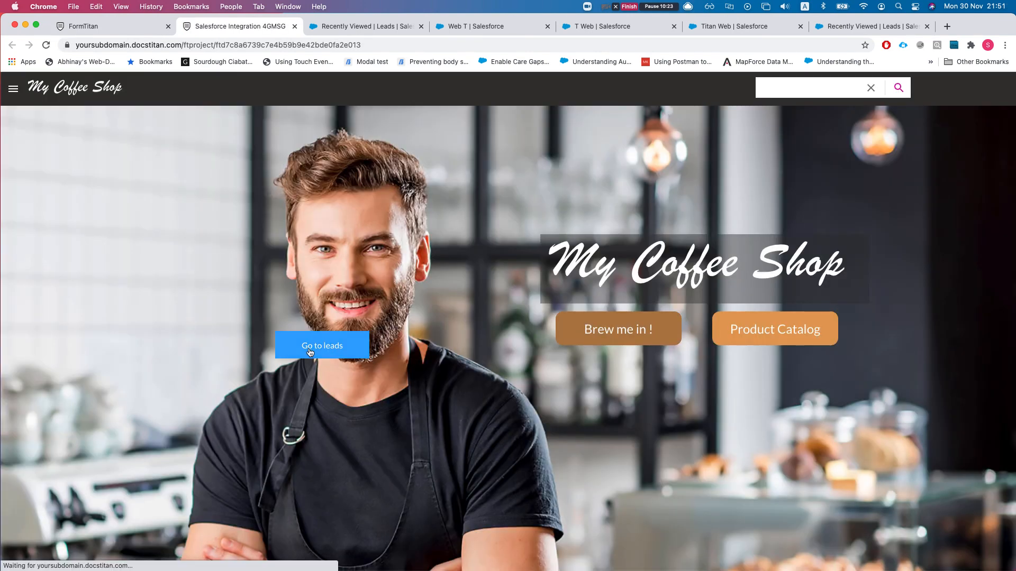
{"action": "left_click", "coordinate": [310, 351]}
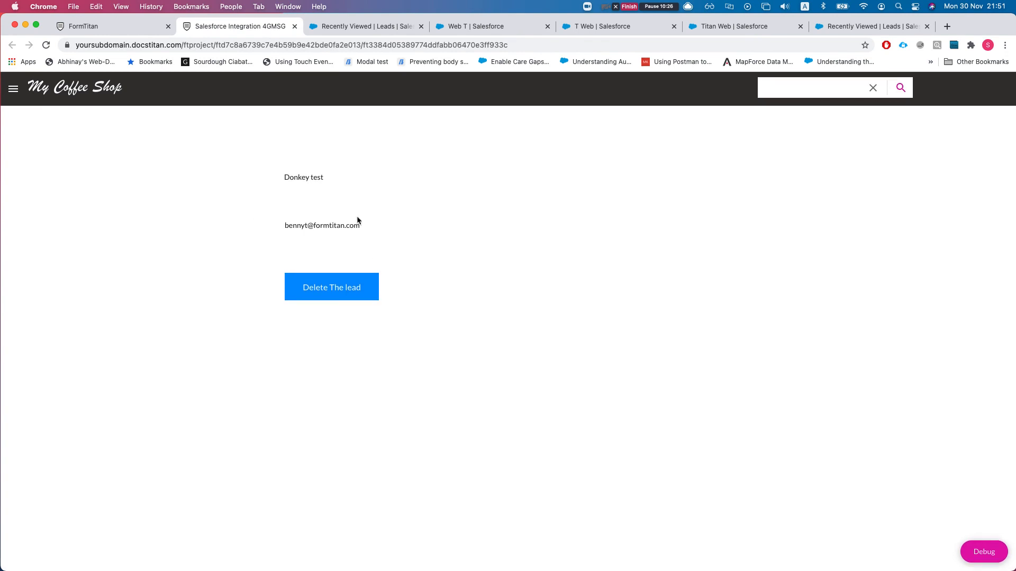
{"action": "left_click", "coordinate": [69, 25]}
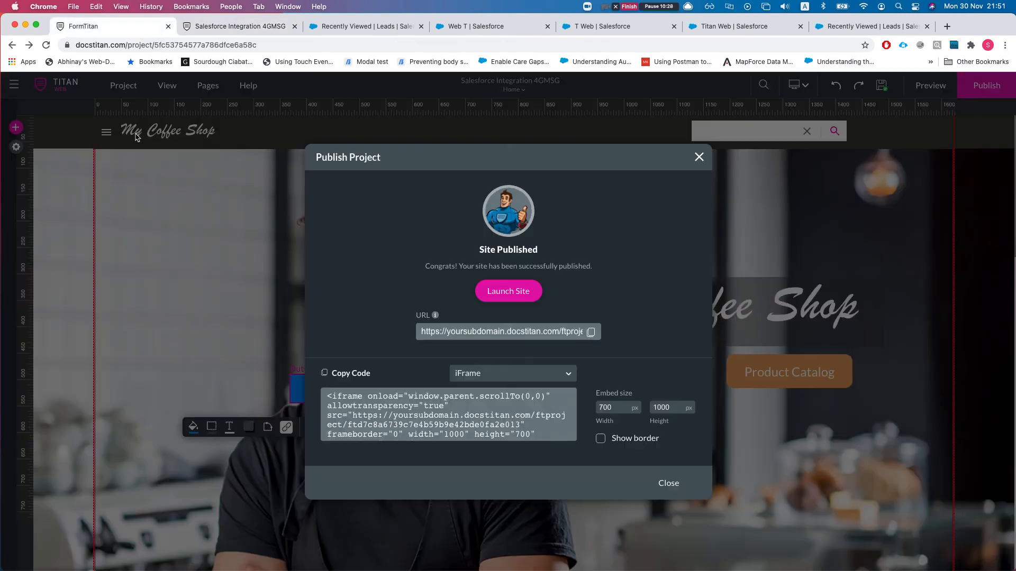
{"action": "left_click", "coordinate": [698, 157]}
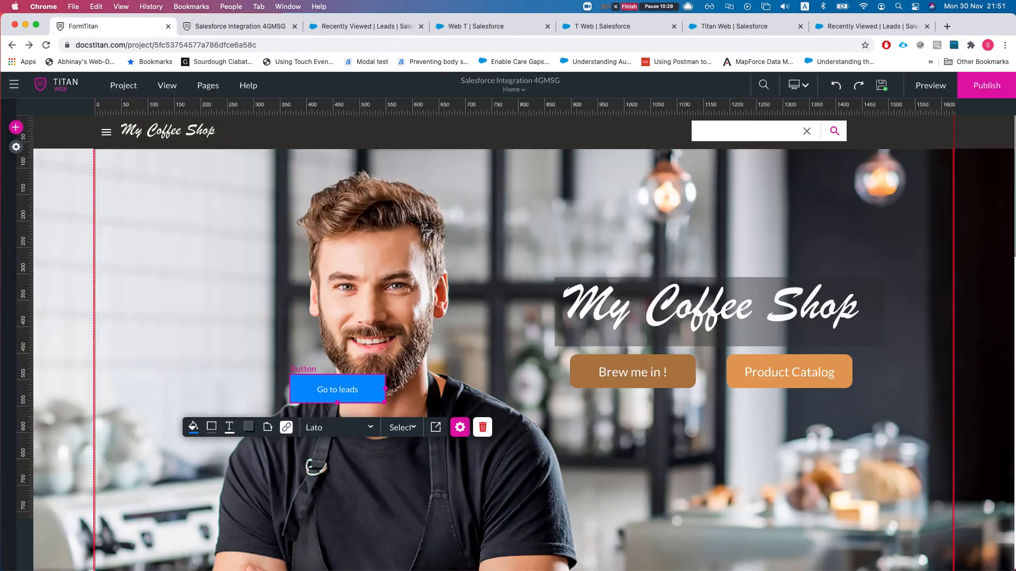
- Re-apply the #2 Lead Salesforce get integration in Project settings and publish the site
{"action": "left_click", "coordinate": [16, 148]}
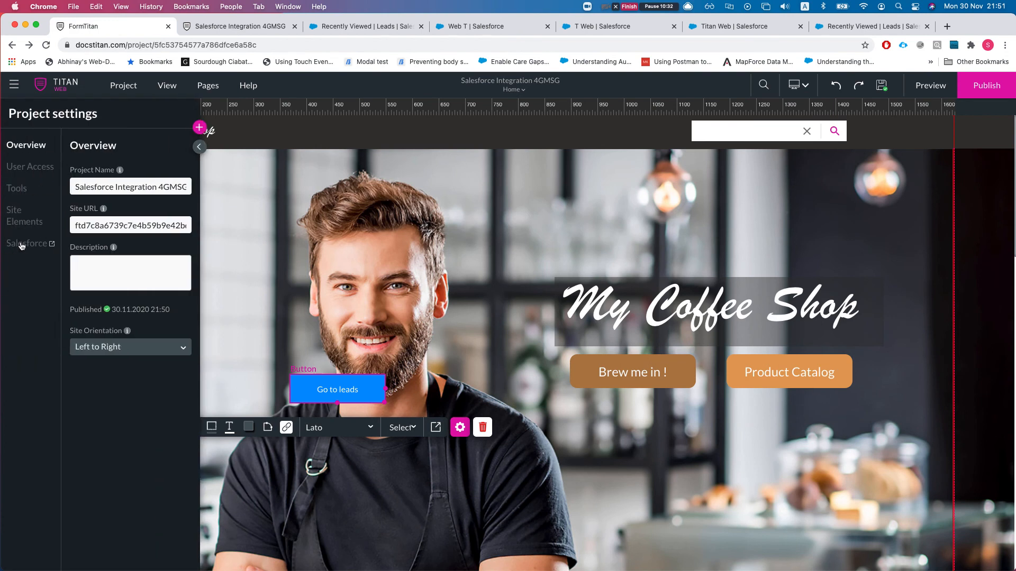
{"action": "left_click", "coordinate": [22, 244]}
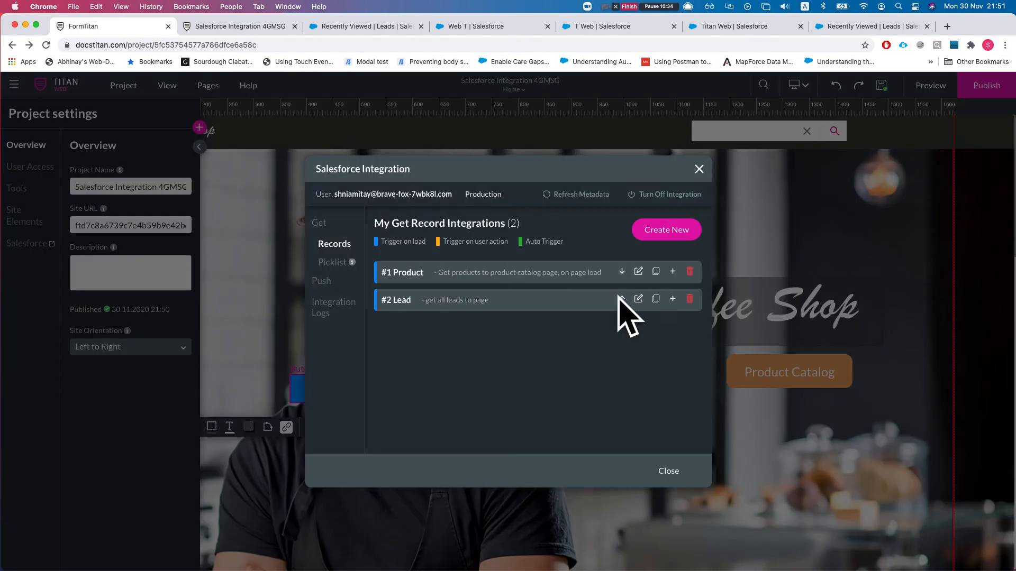
{"action": "left_click", "coordinate": [638, 299]}
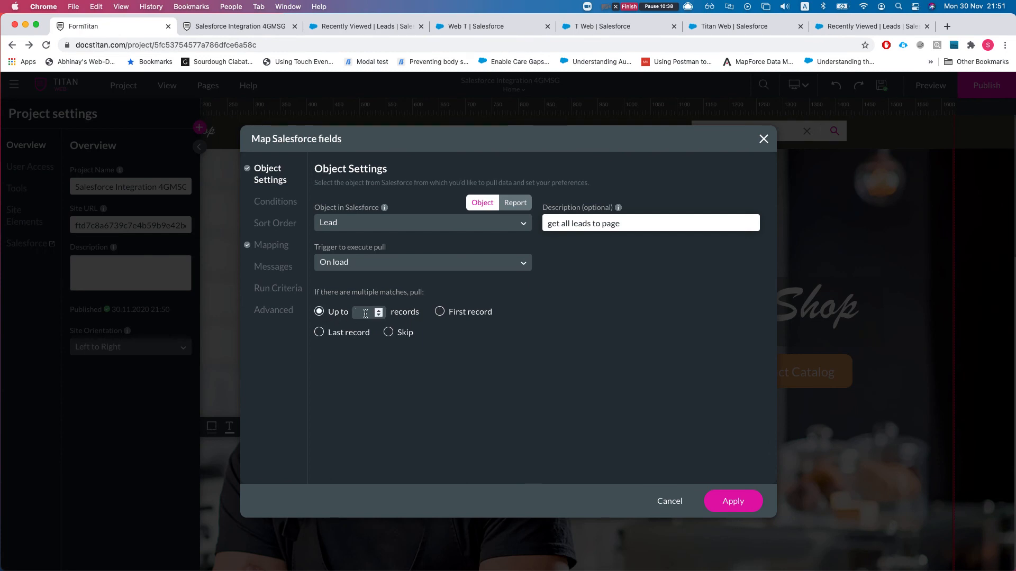
{"action": "left_click", "coordinate": [739, 504]}
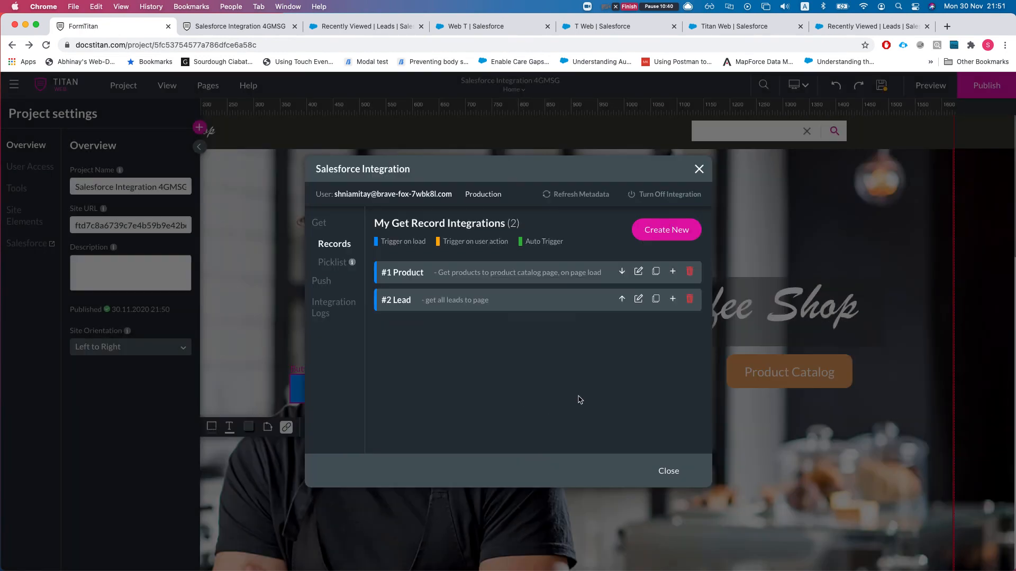
{"action": "left_click", "coordinate": [668, 471]}
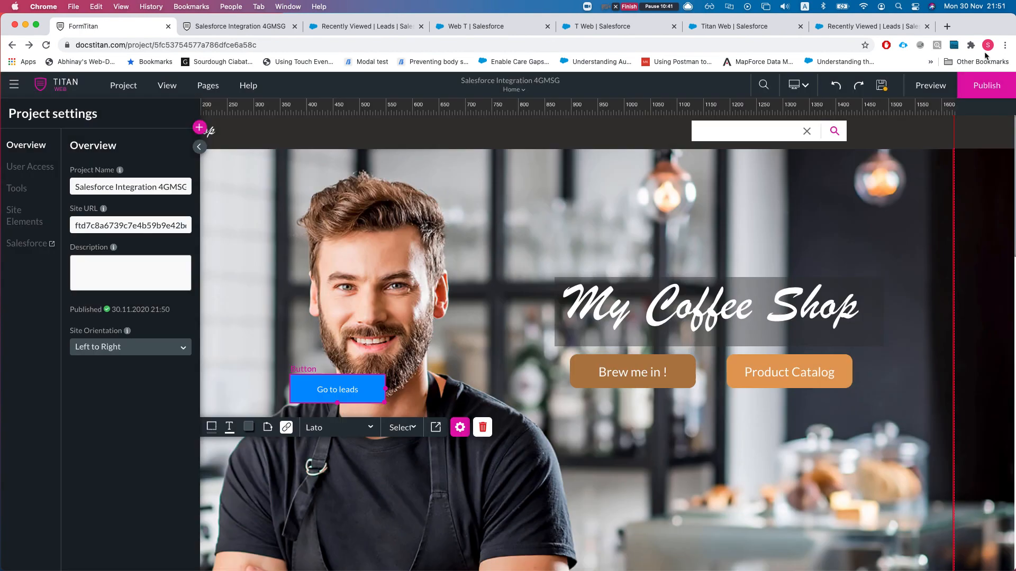
{"action": "left_click", "coordinate": [988, 85]}
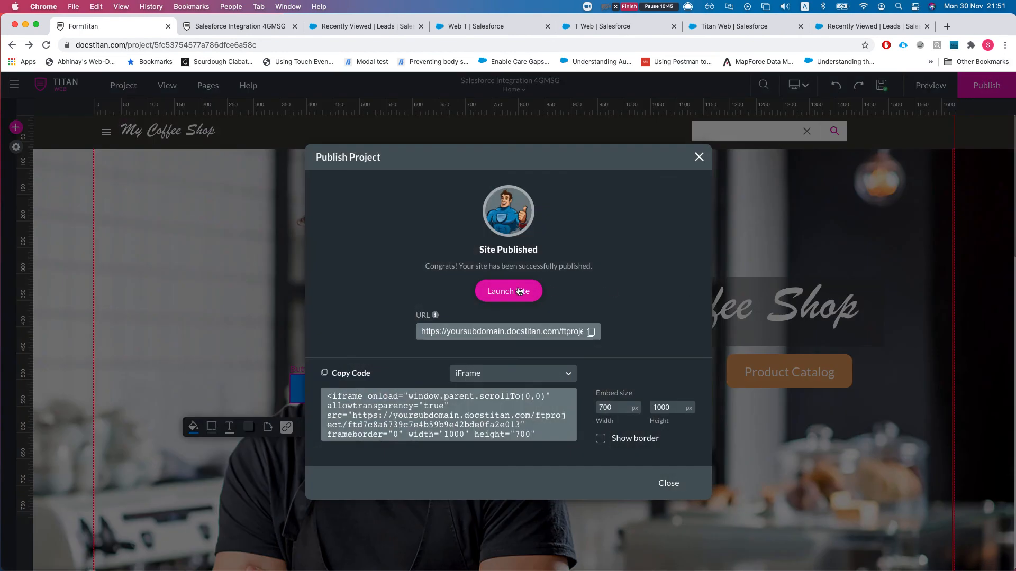
- Launch the published site and open its leads page via Go to leads
{"action": "left_click", "coordinate": [519, 292]}
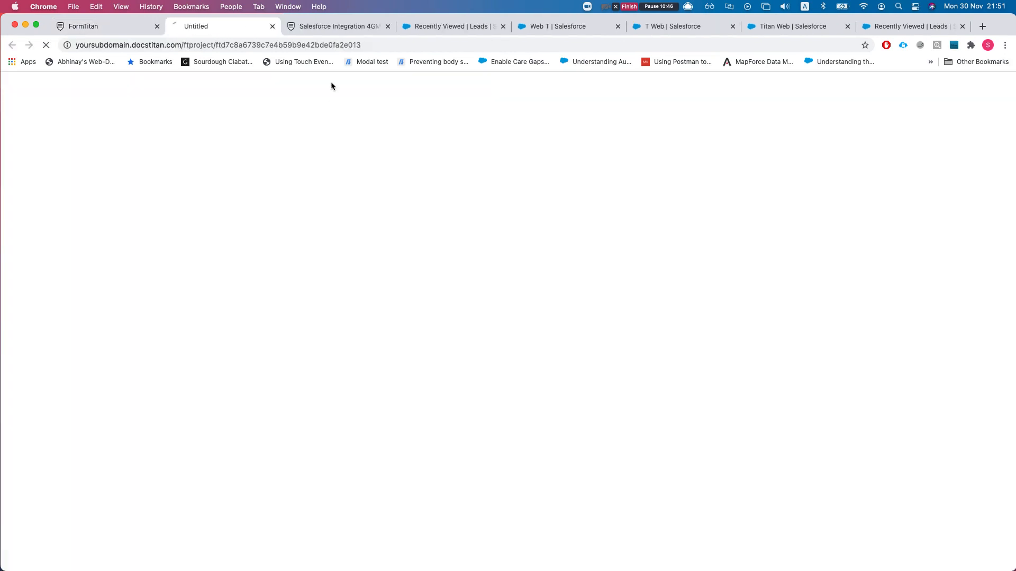
{"action": "left_click", "coordinate": [387, 26]}
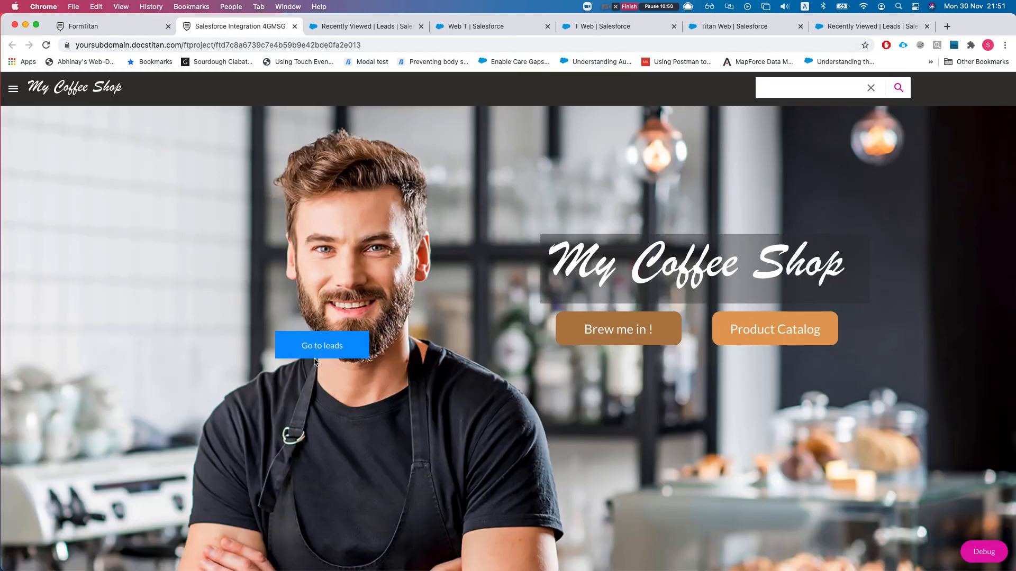
{"action": "left_click", "coordinate": [317, 350]}
{"action": "scroll", "coordinate": [328, 365], "scroll_direction": "down", "scroll_amount": 15}
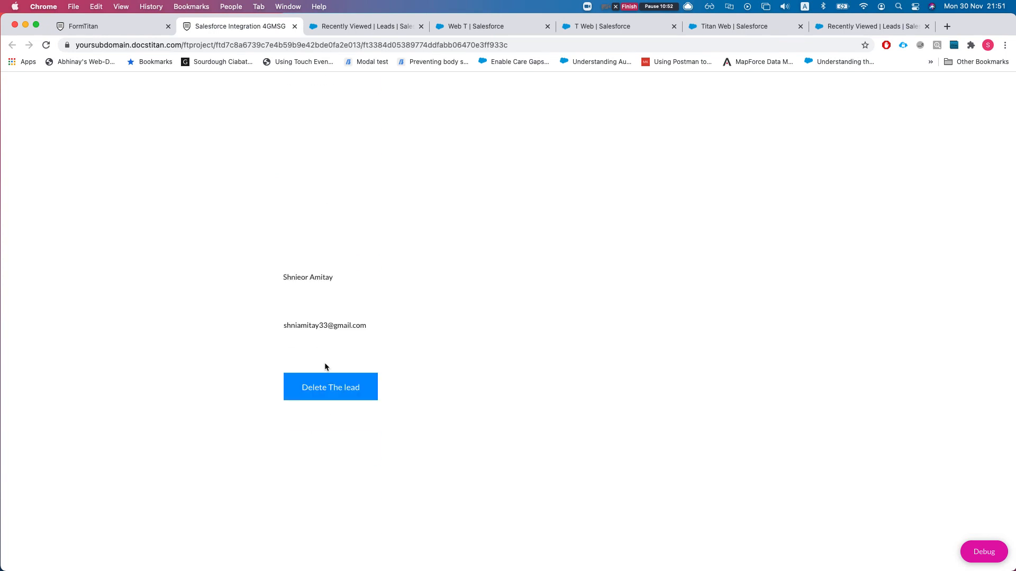
{"action": "scroll", "coordinate": [320, 369], "scroll_direction": "down", "scroll_amount": 10}
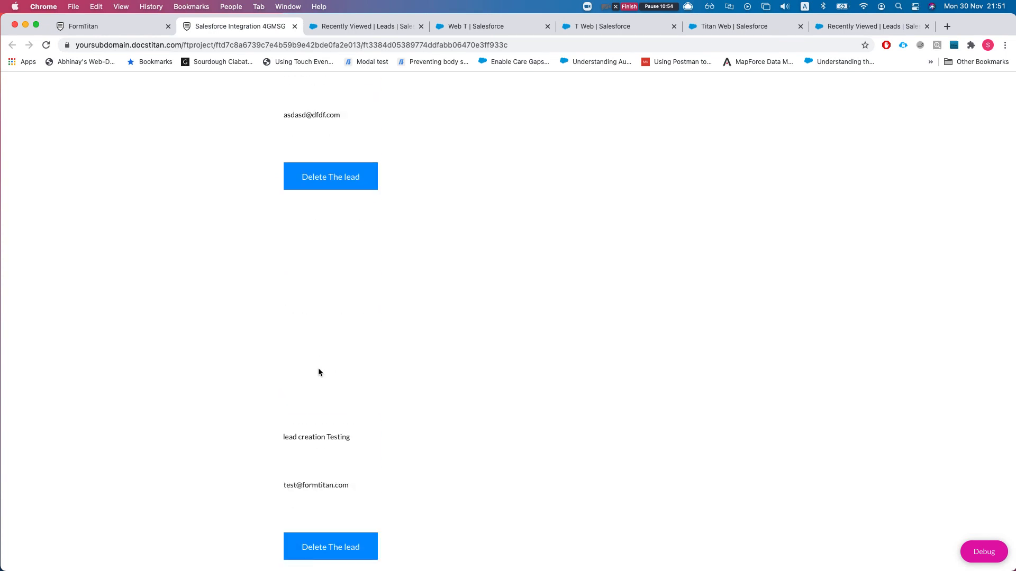
{"action": "scroll", "coordinate": [318, 368], "scroll_direction": "down", "scroll_amount": 1}
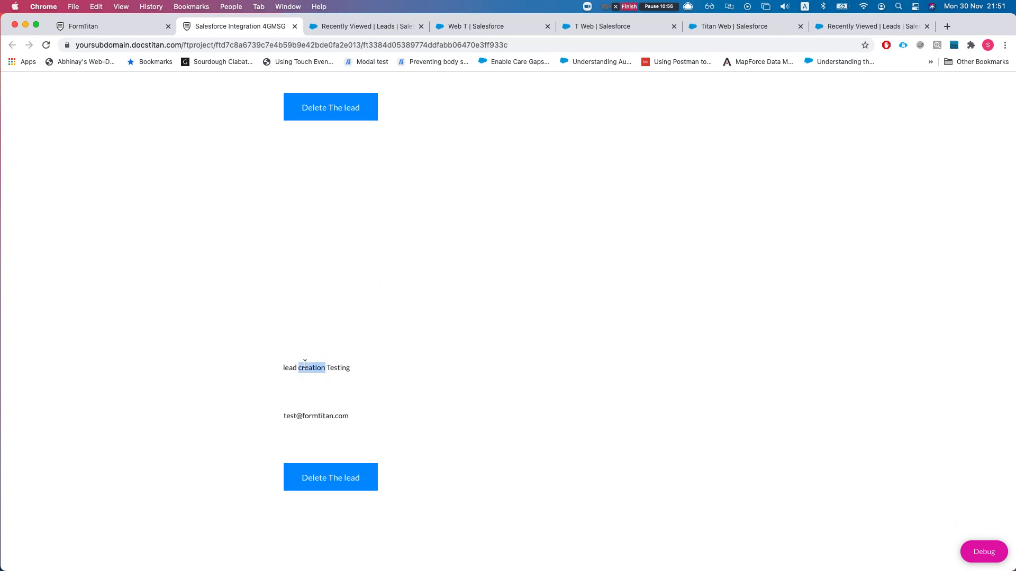
- Copy the 'lead creation Testing' name and search for it in the Salesforce leads list
{"action": "triple_click", "coordinate": [305, 366]}
{"action": "key", "text": "super+c"}
{"action": "left_click", "coordinate": [365, 26]}
{"action": "key", "text": "super+f"}
{"action": "key", "text": "super+v"}
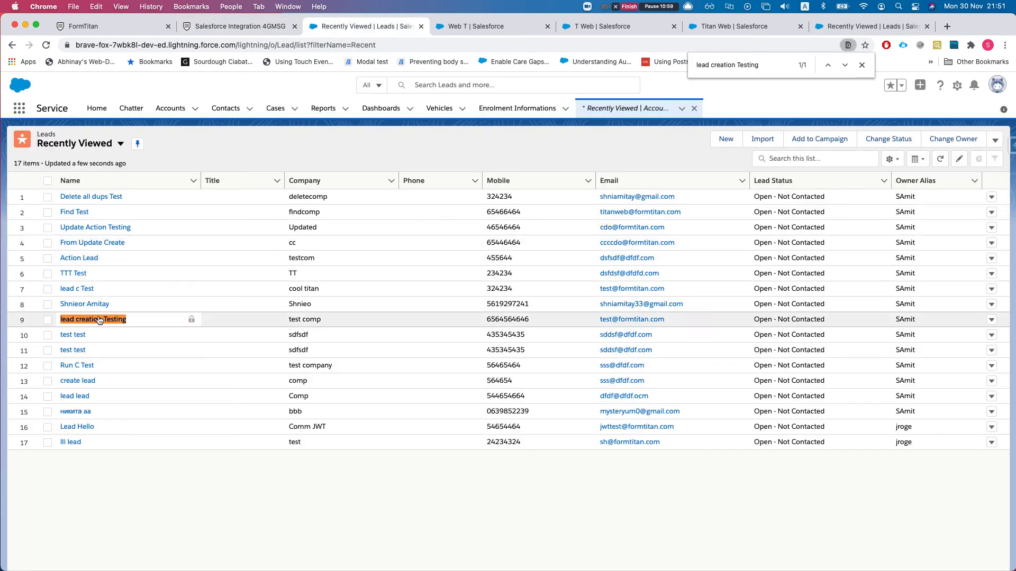
- Delete the lead creation Testing lead from the site and refresh Salesforce to confirm
{"action": "left_click", "coordinate": [249, 26]}
{"action": "left_click", "coordinate": [369, 480]}
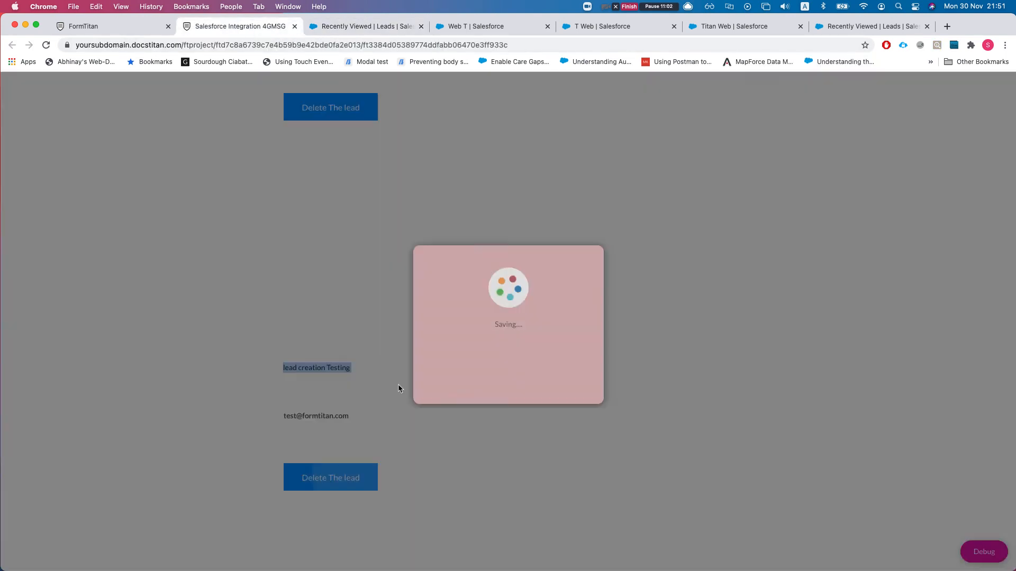
{"action": "left_click", "coordinate": [370, 26]}
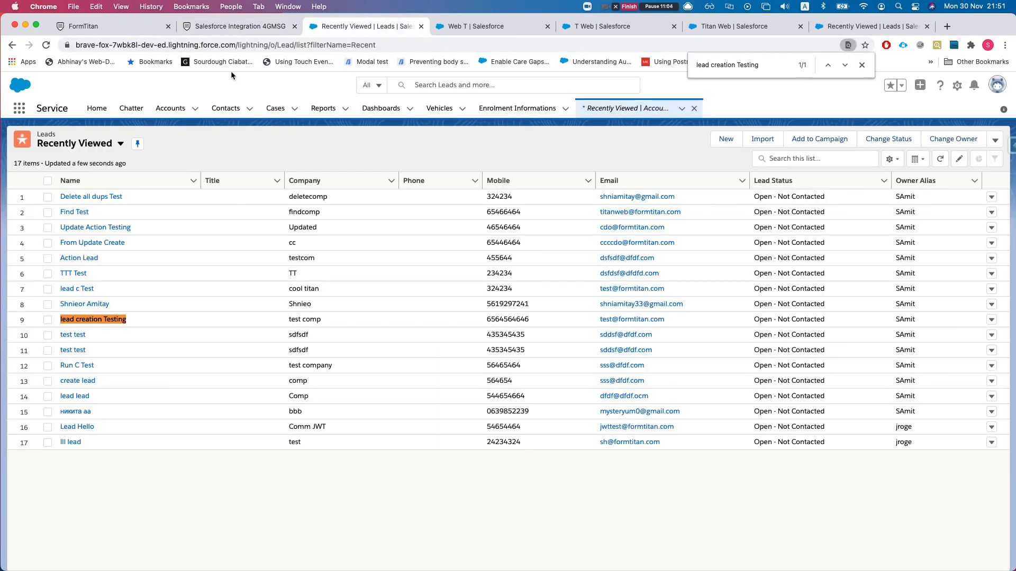
{"action": "left_click", "coordinate": [233, 27]}
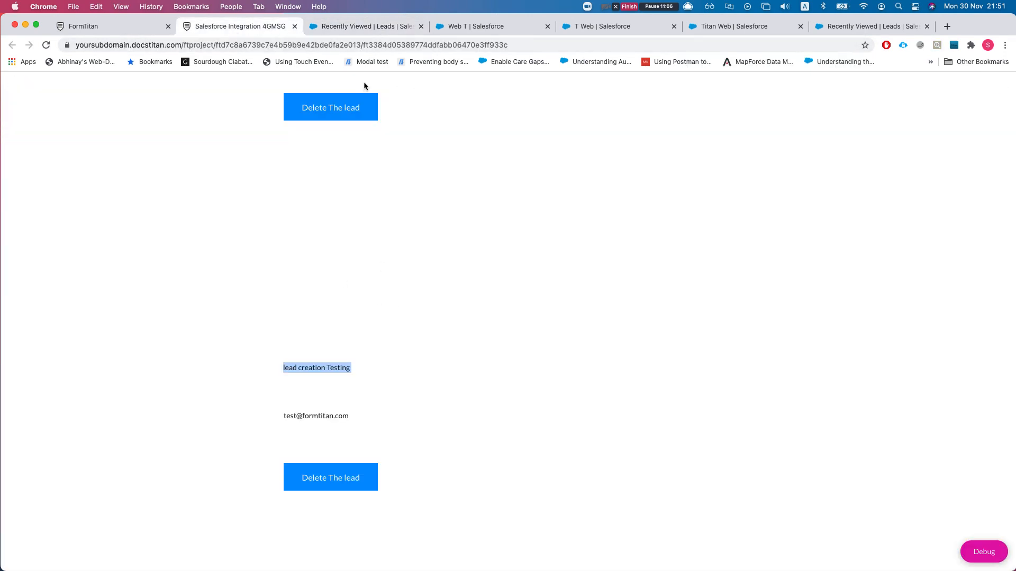
{"action": "left_click", "coordinate": [365, 26]}
{"action": "key", "text": "super+r"}
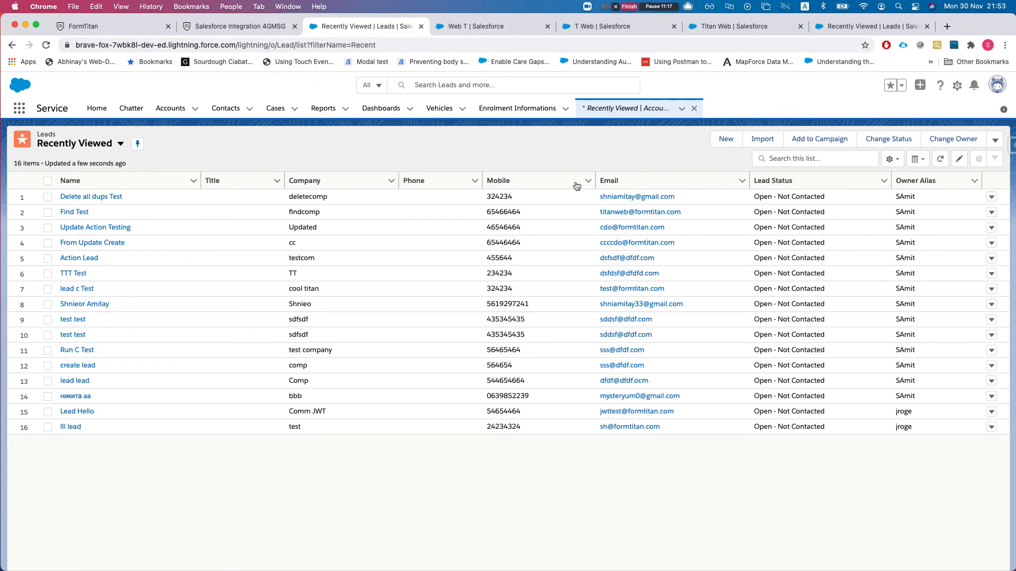
{"action": "key", "text": "super+r"}
- Delete the TTT Test lead, then refresh Salesforce and search for 'TT' to confirm
{"action": "left_click", "coordinate": [217, 25]}
{"action": "scroll", "coordinate": [201, 397], "scroll_direction": "down", "scroll_amount": 7}
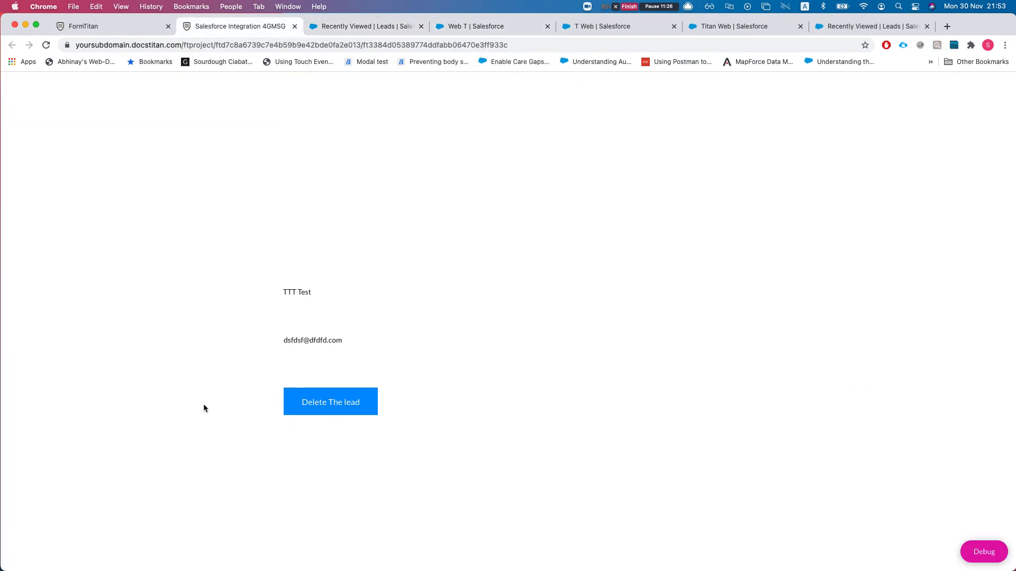
{"action": "left_click", "coordinate": [306, 407]}
{"action": "left_click", "coordinate": [331, 27]}
{"action": "key", "text": "super+r"}
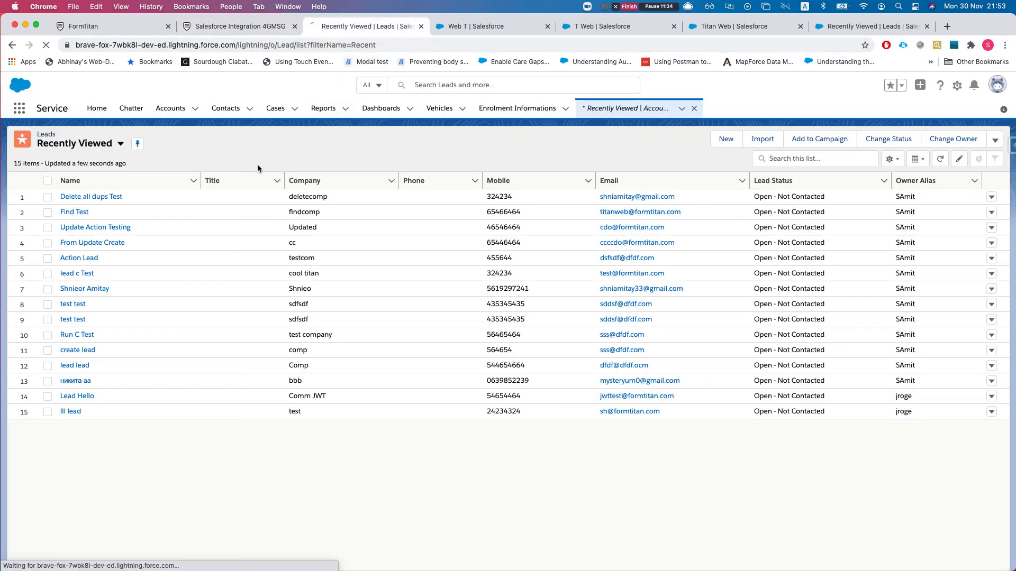
{"action": "key", "text": "super+f"}
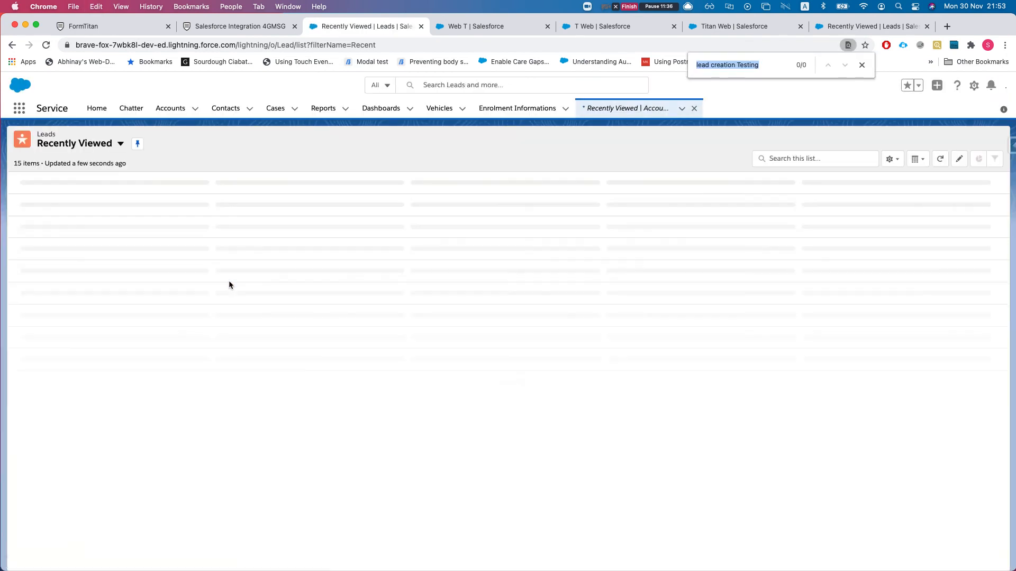
{"action": "type", "text": "TT"}
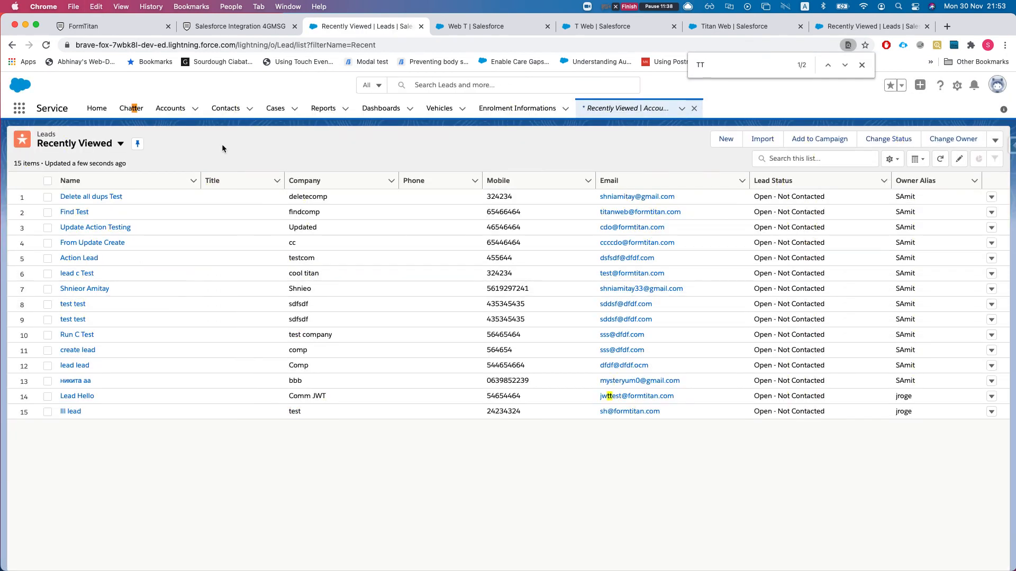